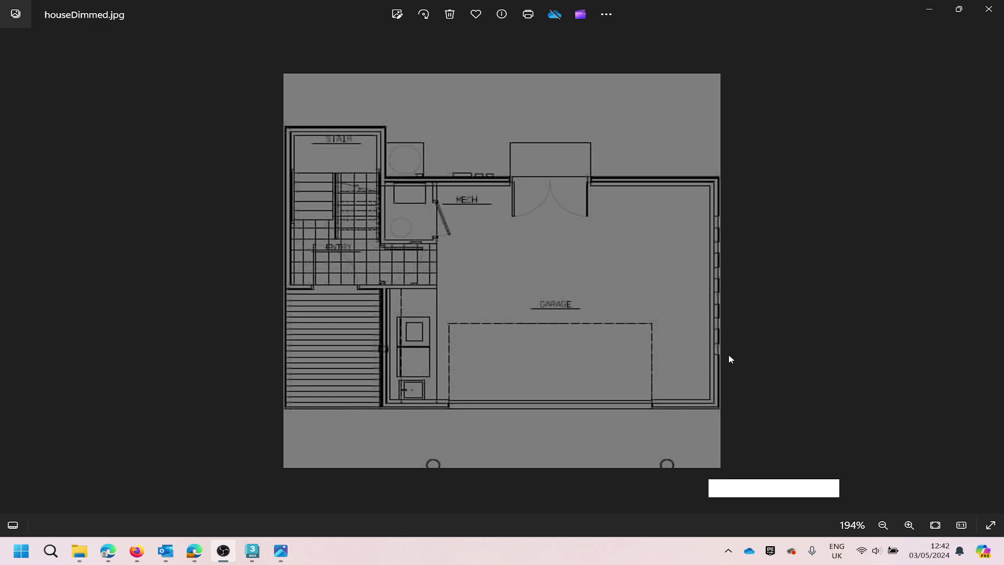
Switch to 3ds Max, enlarge the Top viewport relative to the other views and make it active.
click(252, 553)
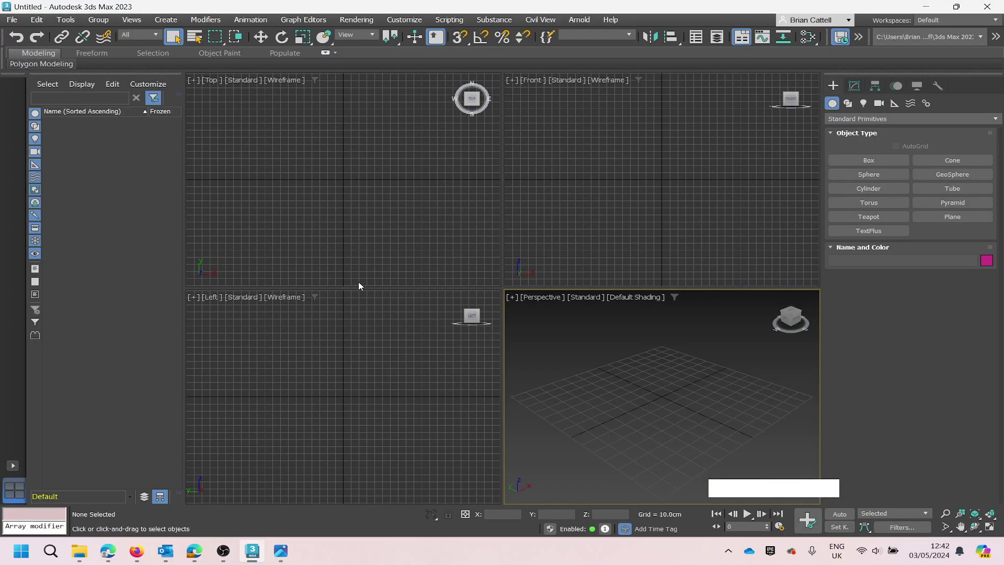
click(409, 20)
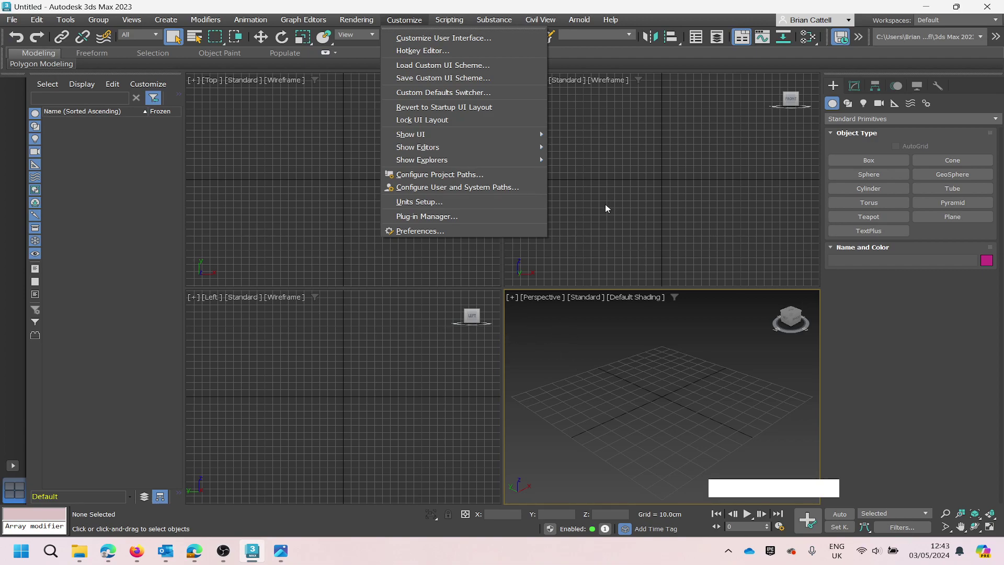
click(533, 317)
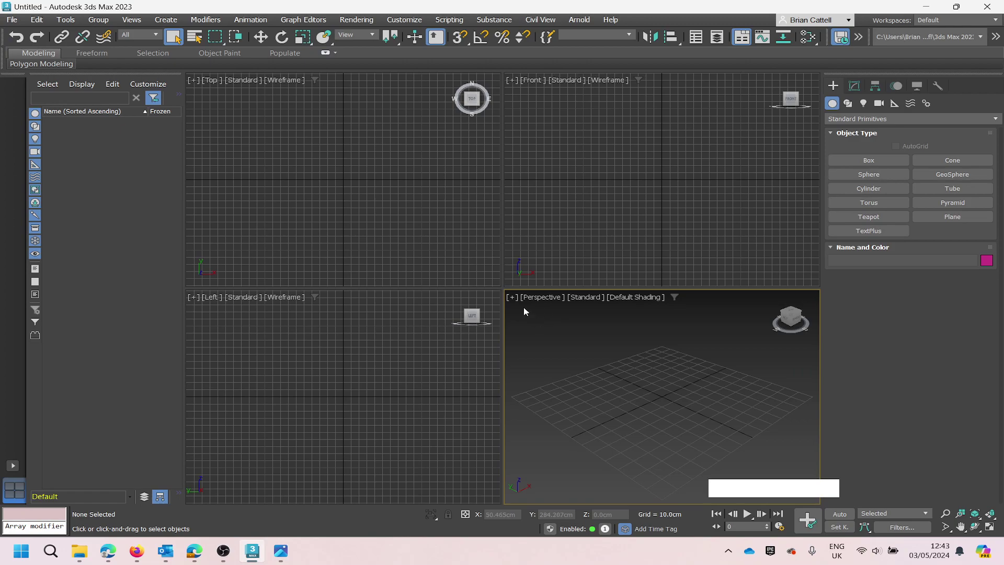
drag(502, 289, 703, 426)
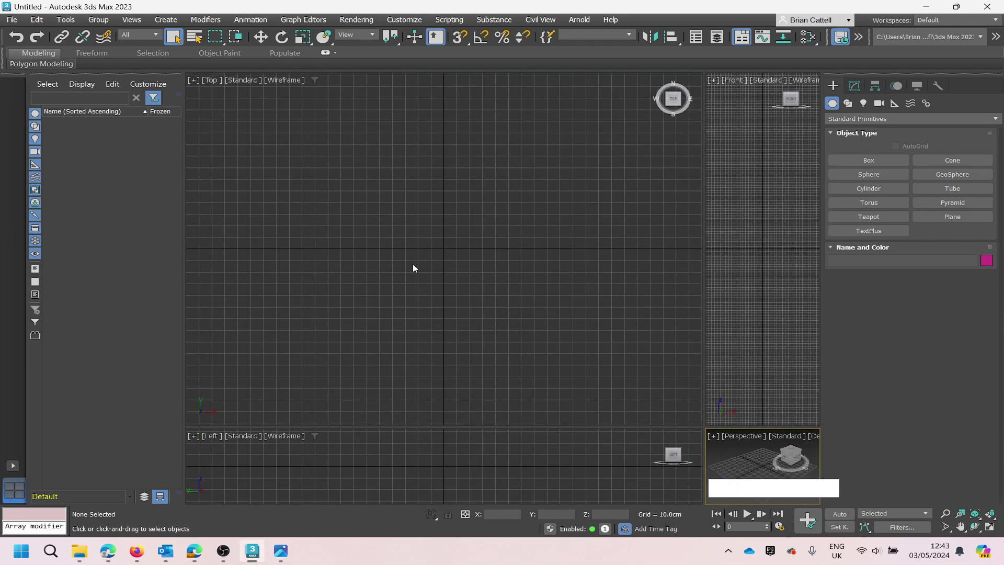
right_click(408, 213)
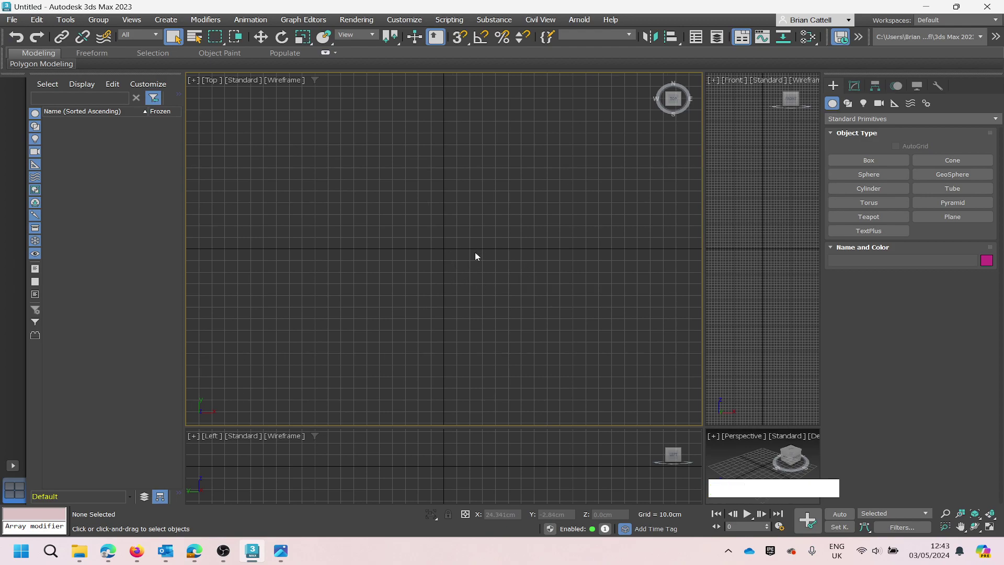
Create a plane 1500 cm long and 1500 cm wide at the origin using exact values.
click(943, 218)
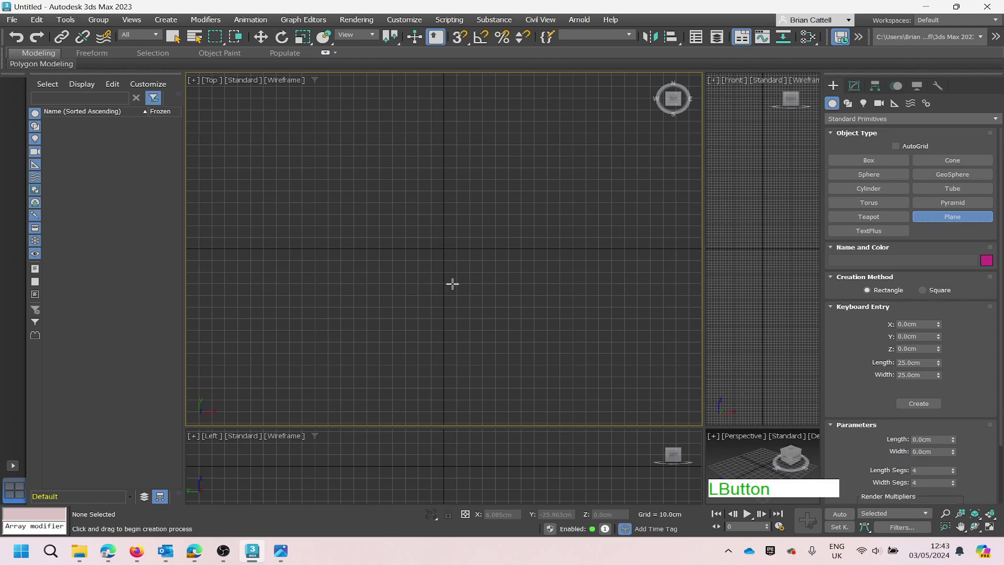
click(928, 362)
double_click(927, 362)
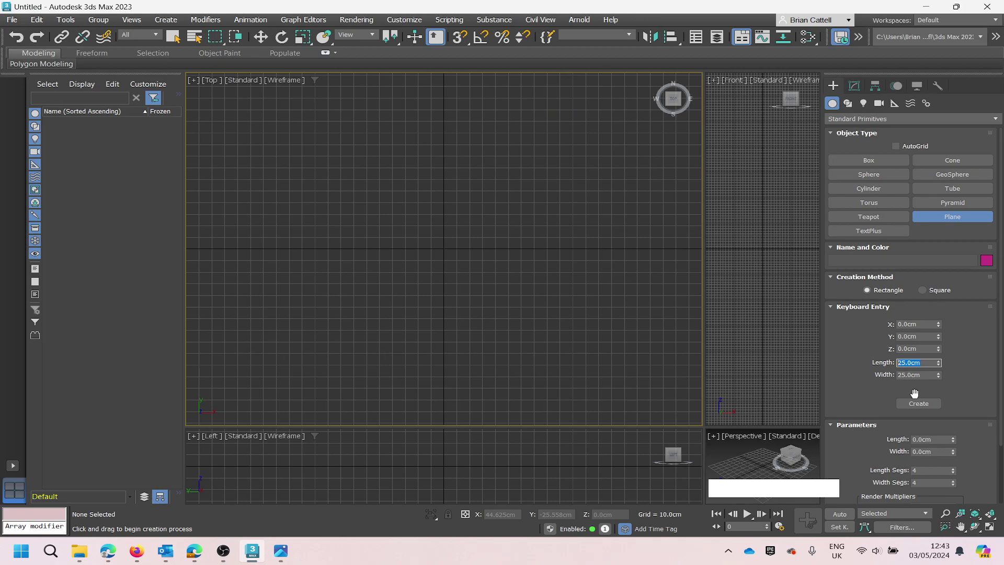
text(1500)
key(Tab)
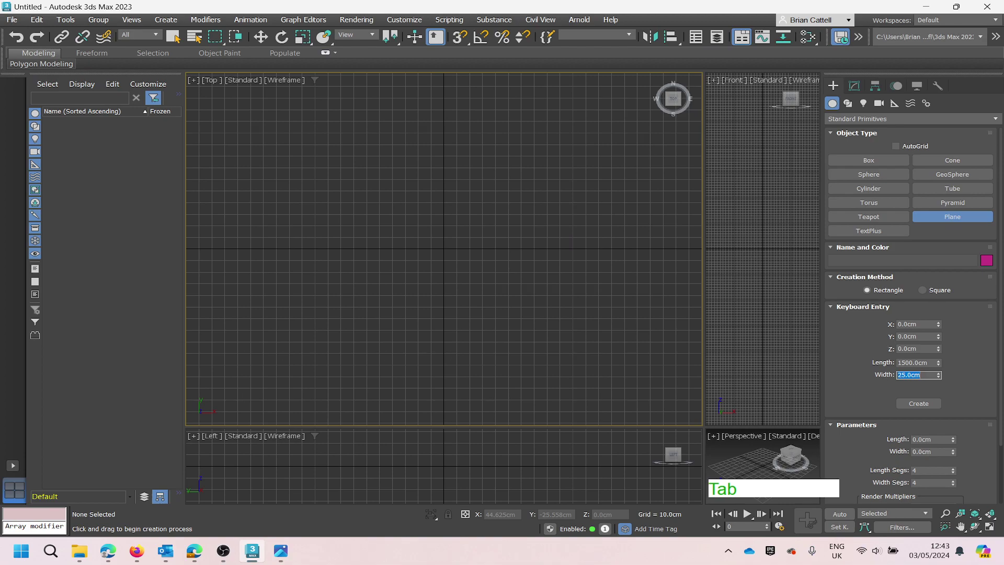
text(1500)
click(919, 404)
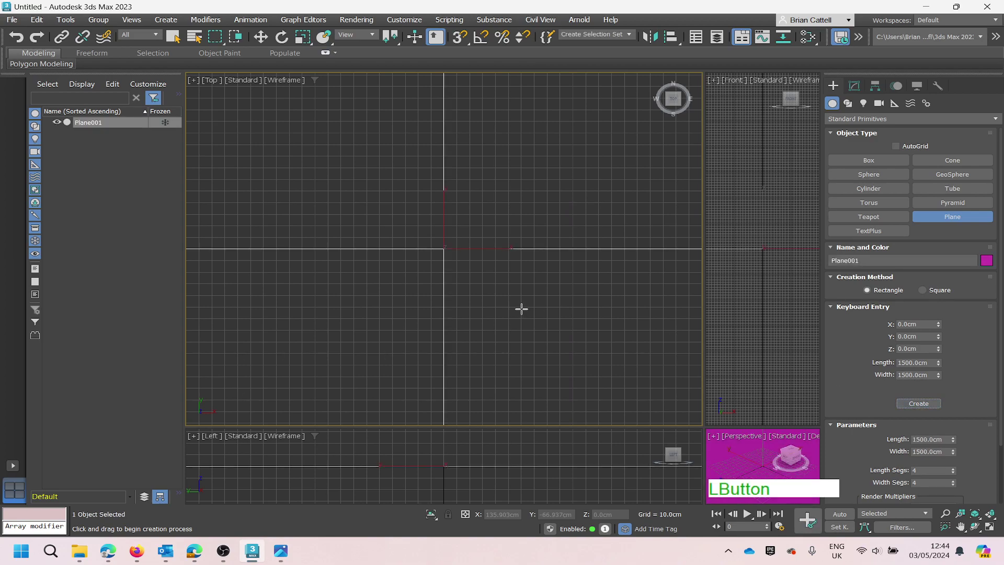
Show the whole plane in the Top viewport with Default Shading and edged faces.
scroll(481, 282, down, 5)
scroll(493, 263, down, 2)
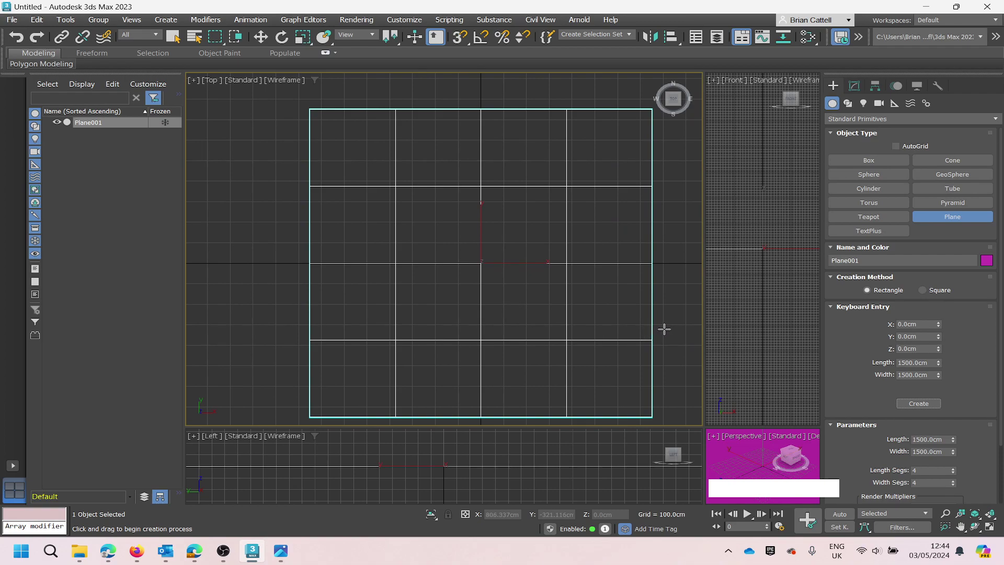
scroll(663, 329, down, 1)
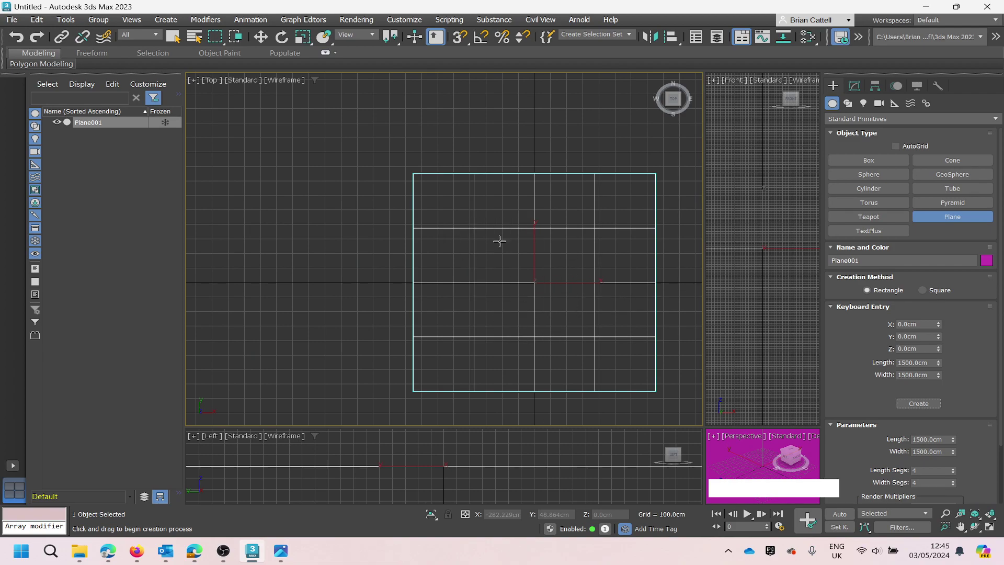
click(284, 80)
click(304, 95)
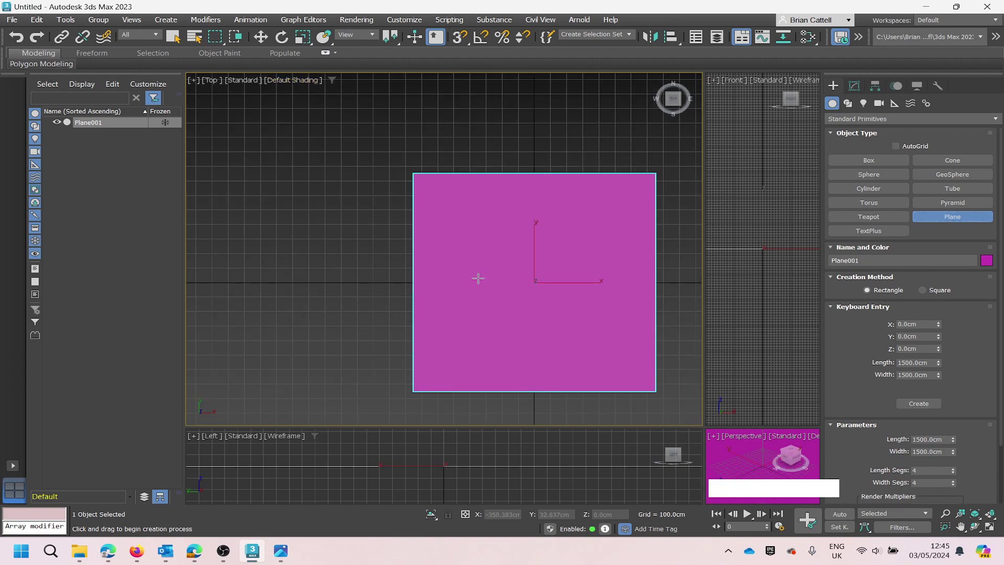
key(F4)
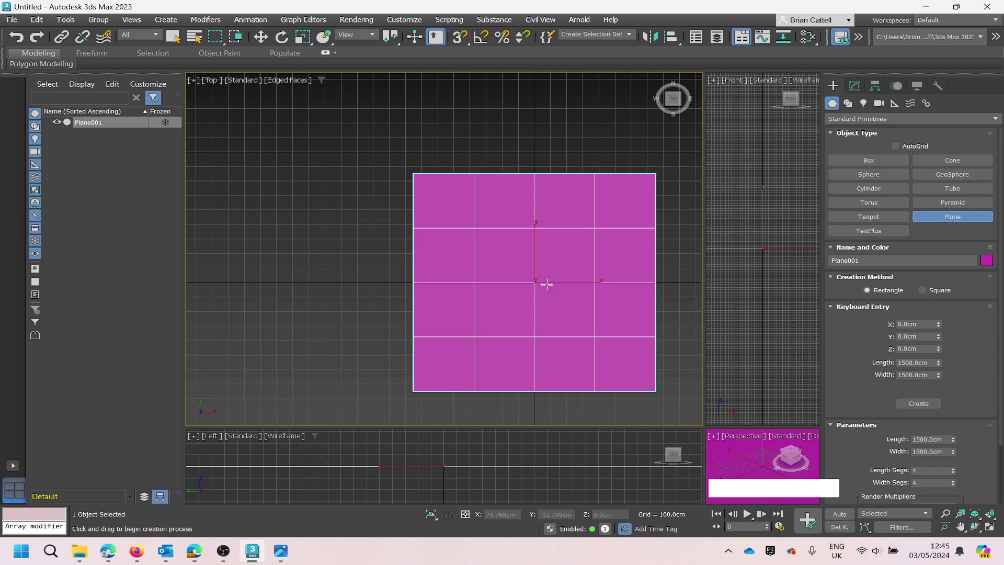
Add a new Physical Material node to the Slate Material Editor view.
key(m)
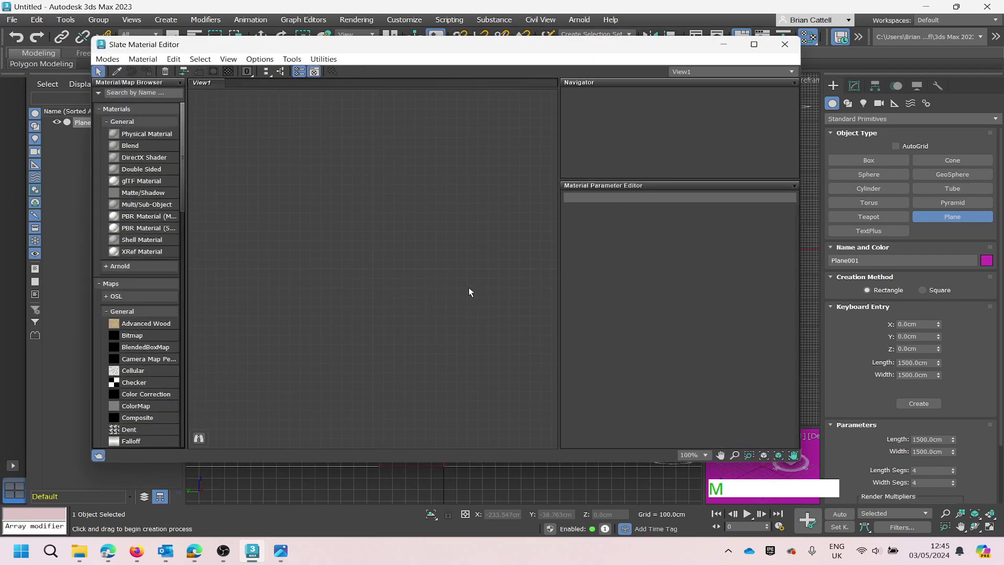
drag(120, 135, 261, 150)
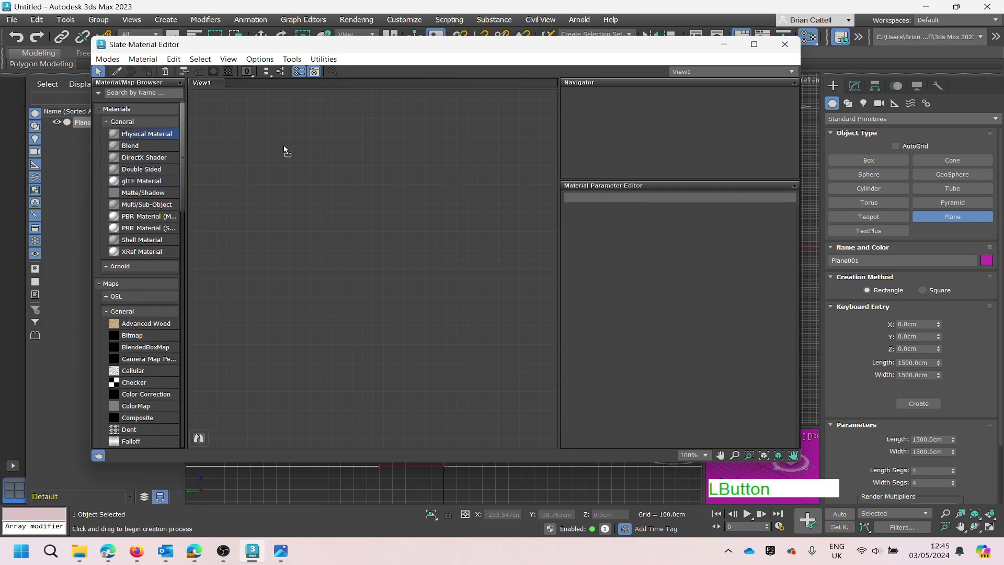
drag(416, 127, 416, 129)
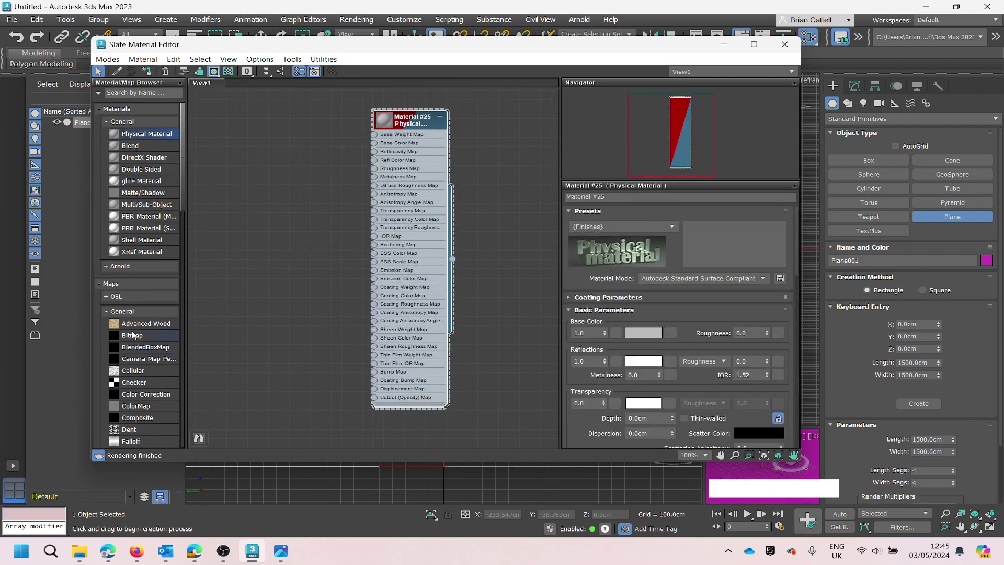
Connect a Bitmap map to the material's Base Color Map, loading houseDimmed.jpg from the 4DM010 folder in Documents.
drag(131, 337, 376, 147)
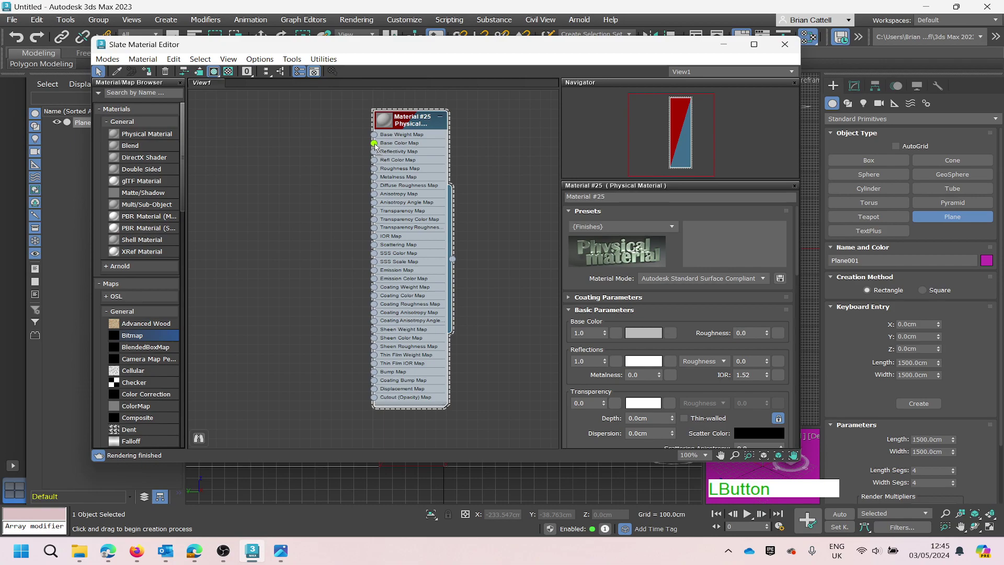
drag(343, 271, 340, 277)
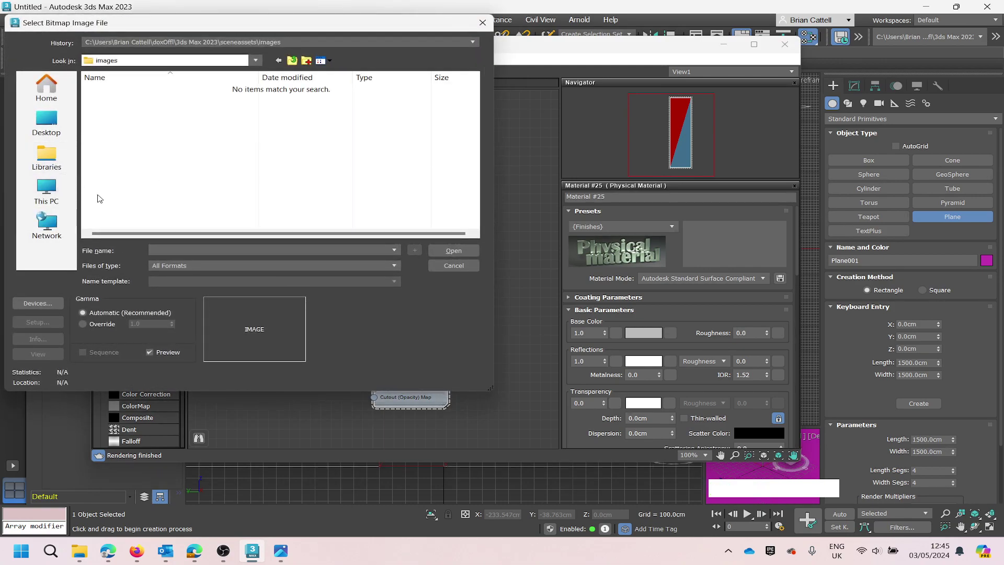
click(285, 56)
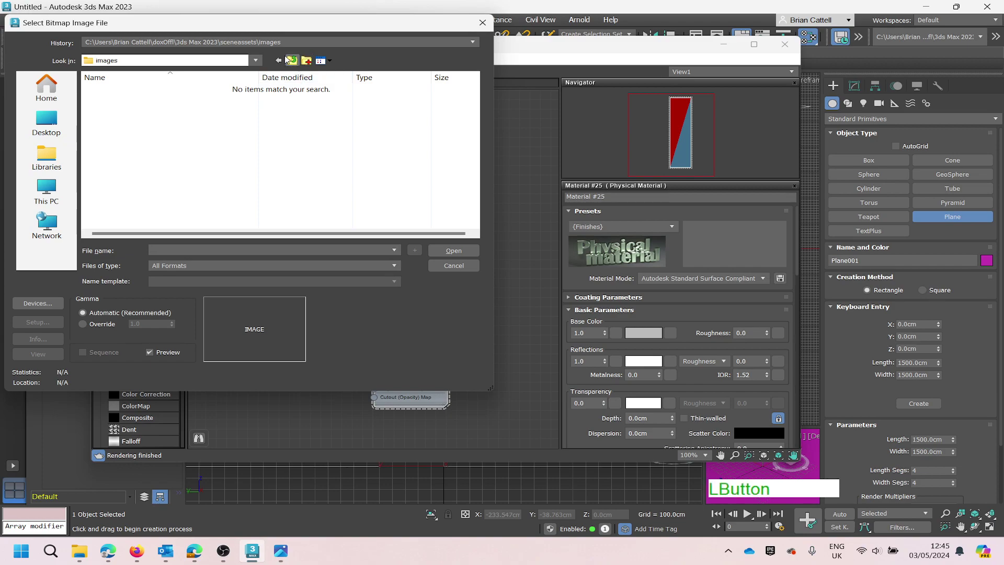
click(292, 60)
click(292, 60)
click(292, 61)
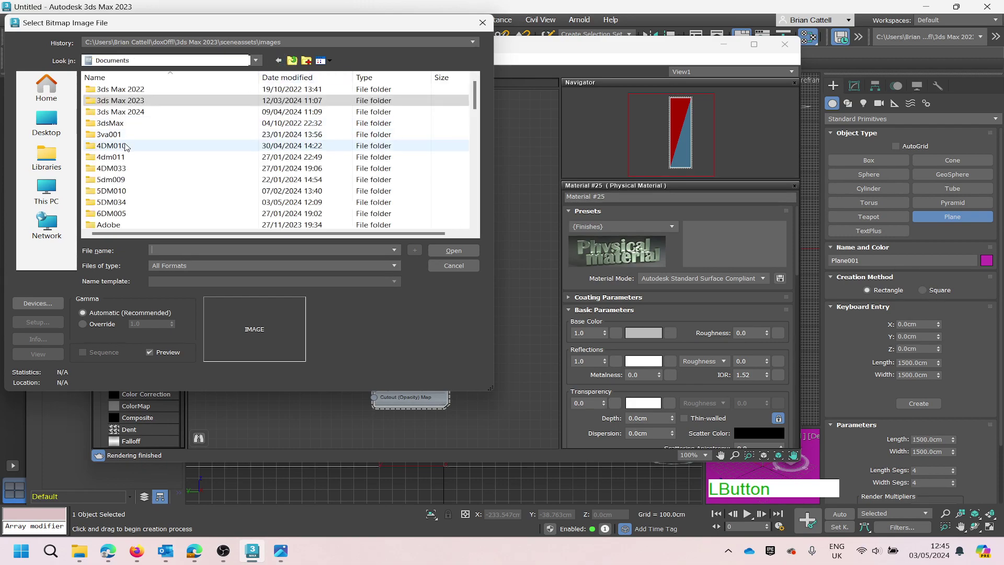
click(124, 146)
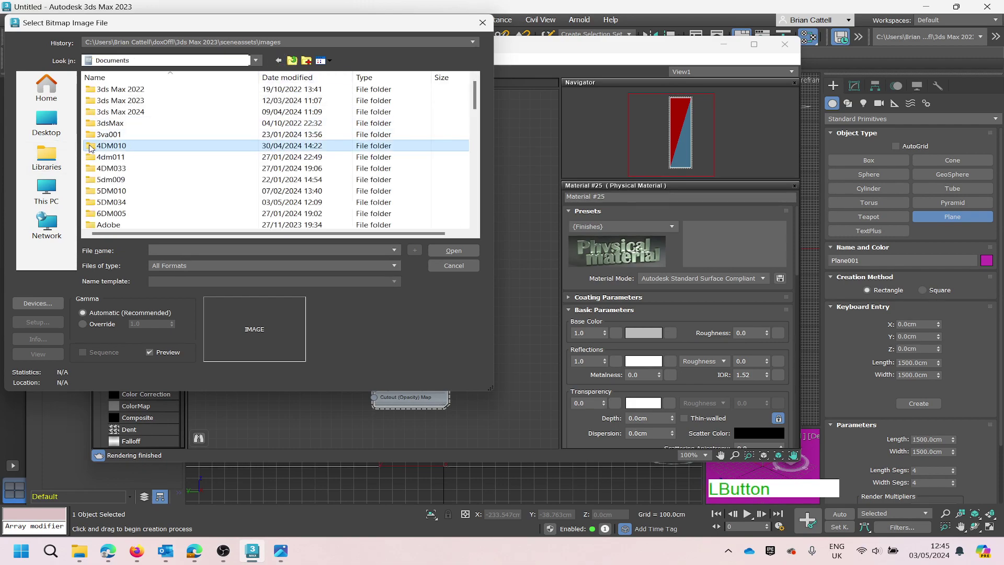
double_click(91, 147)
click(94, 136)
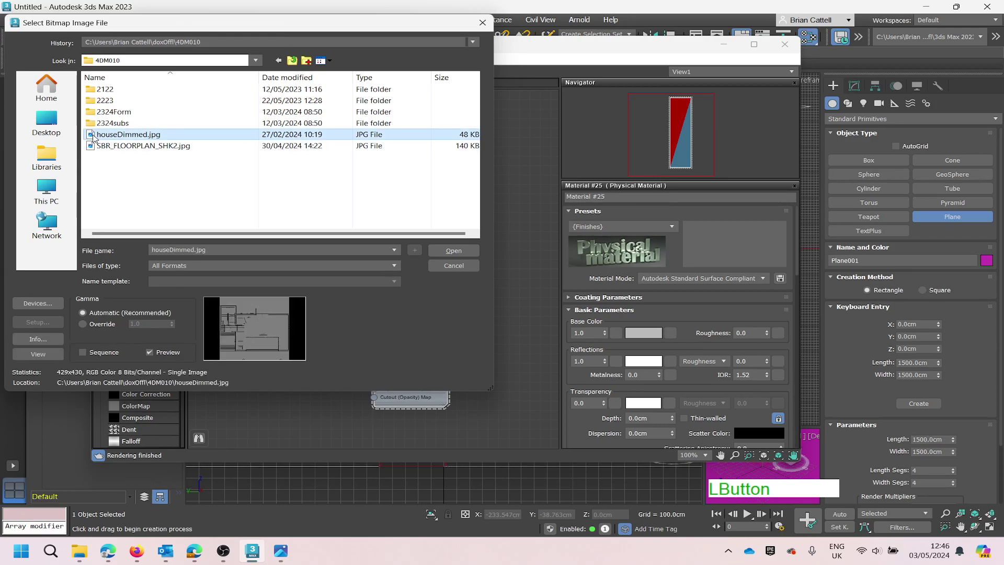
double_click(94, 135)
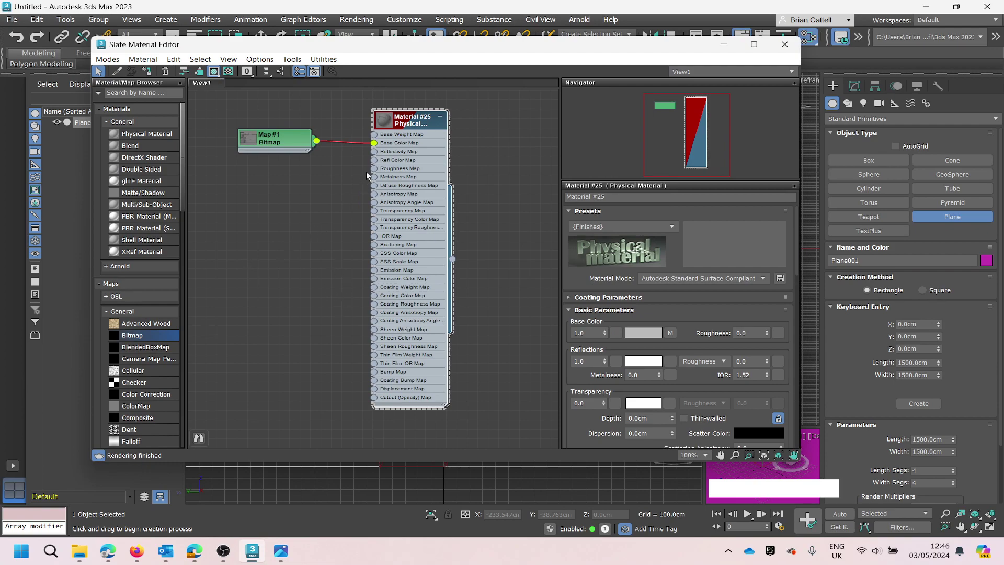
Assign the floor plan material to the selected plane and close the material editor.
right_click(412, 127)
click(465, 139)
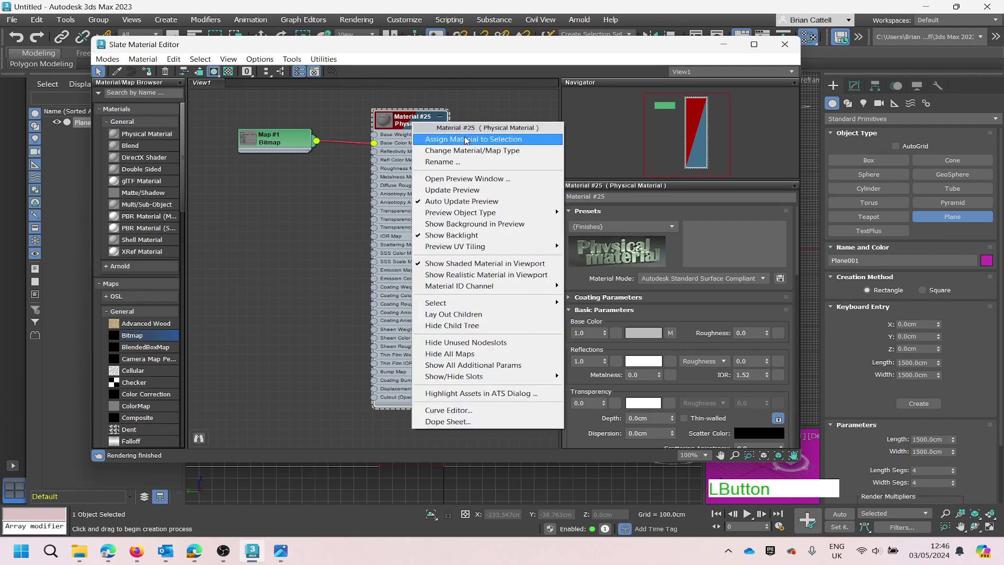
click(784, 44)
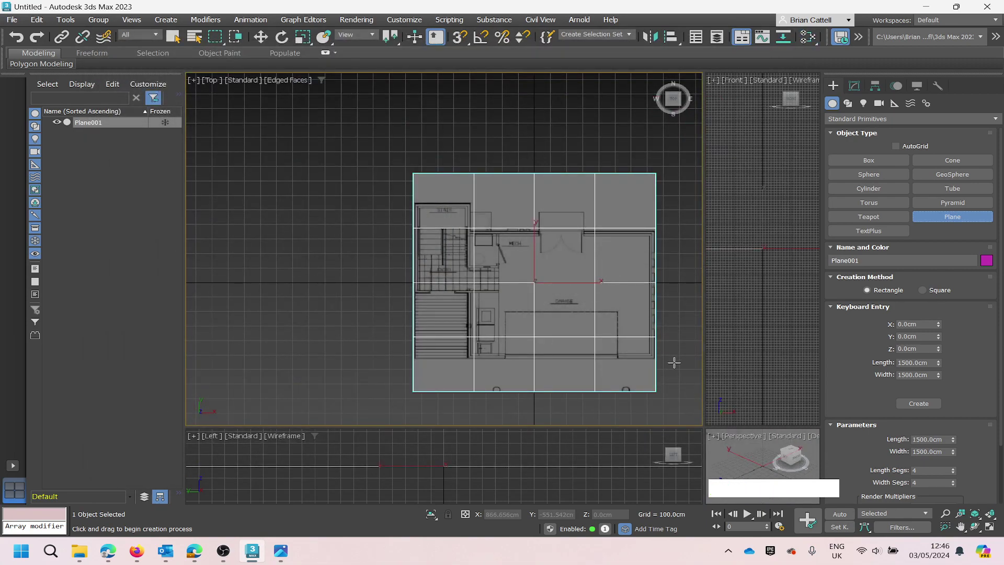
Turn off Show Frozen in Gray for the floor plan plane and freeze it.
scroll(673, 361, up, 2)
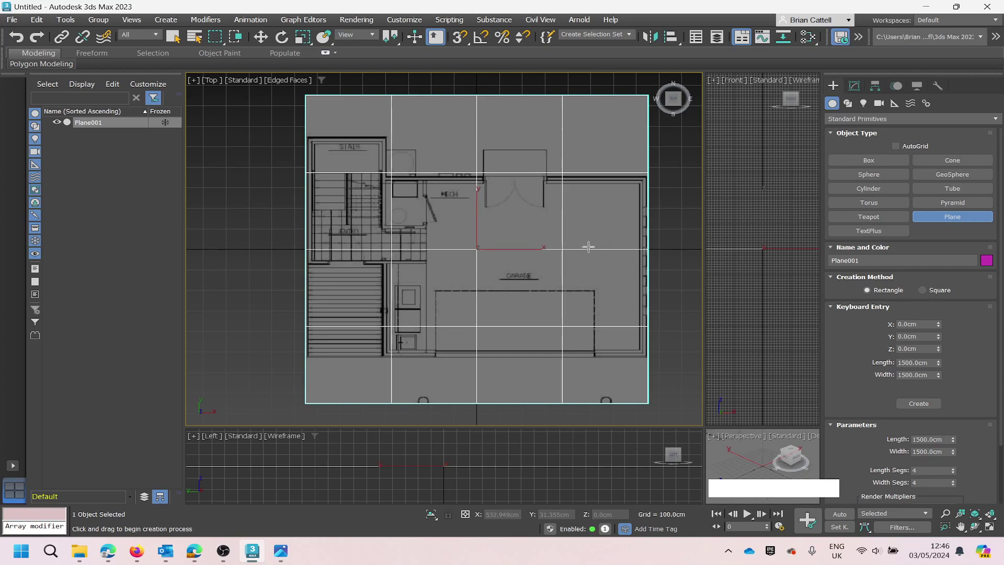
click(917, 86)
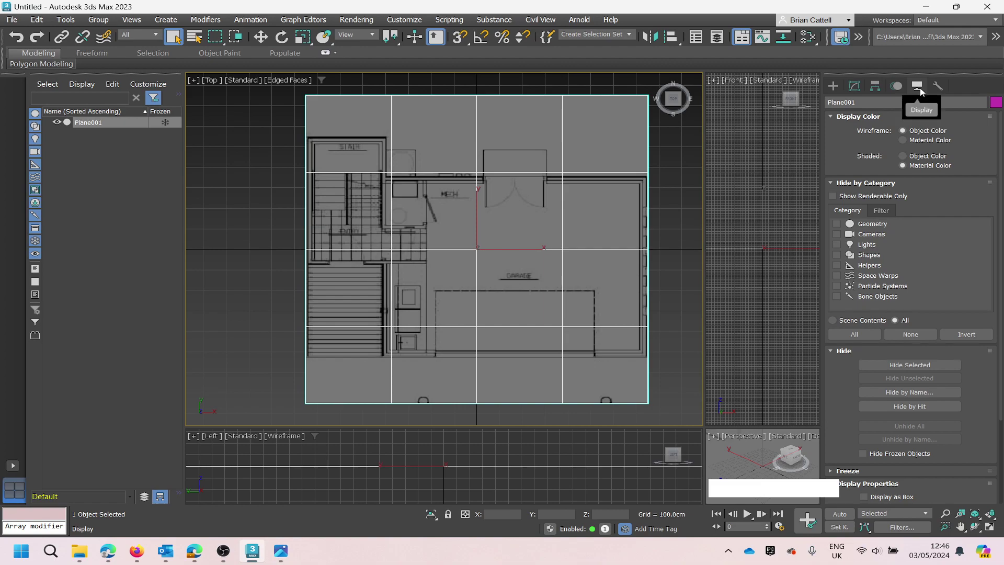
scroll(931, 227, down, 4)
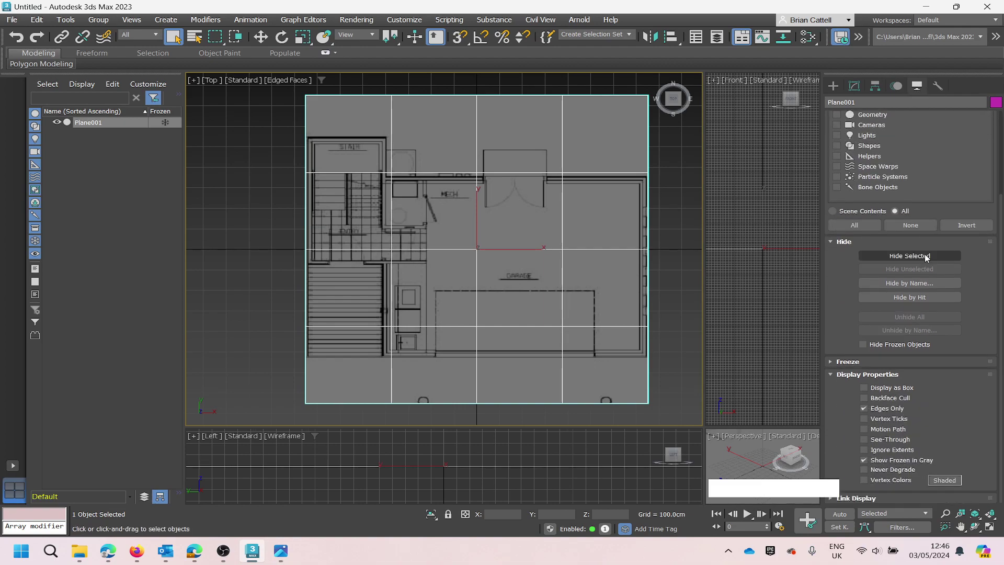
click(883, 462)
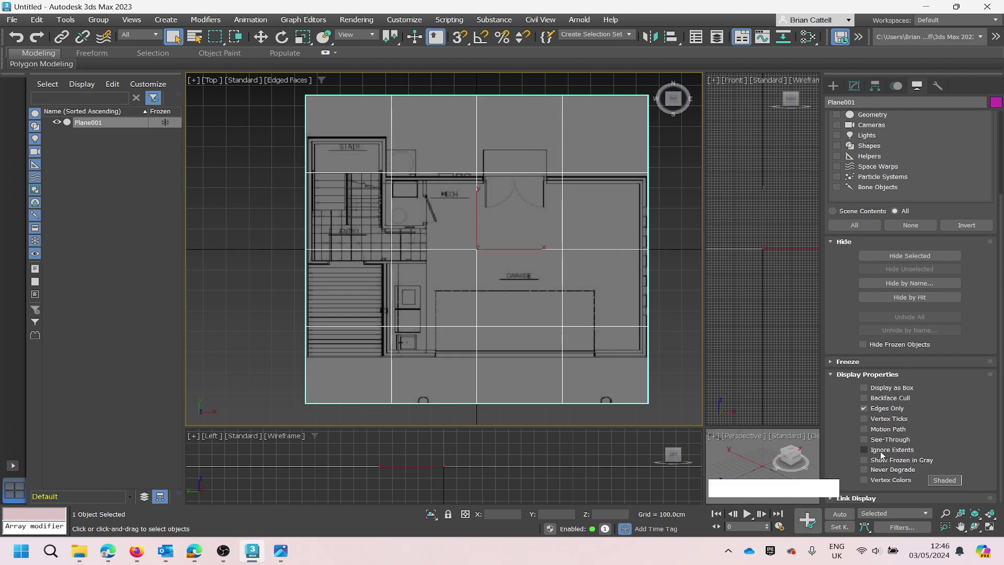
right_click(530, 217)
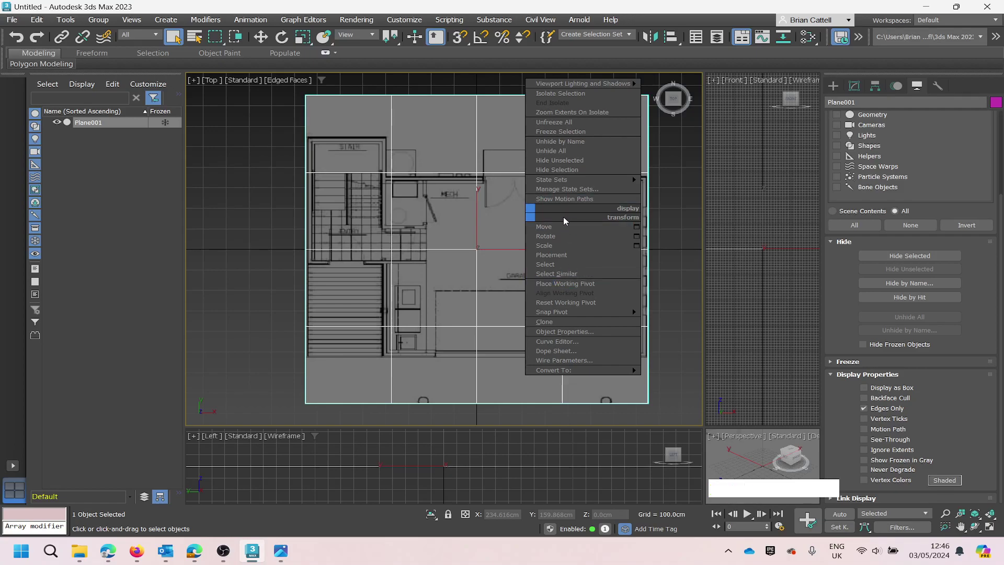
click(556, 133)
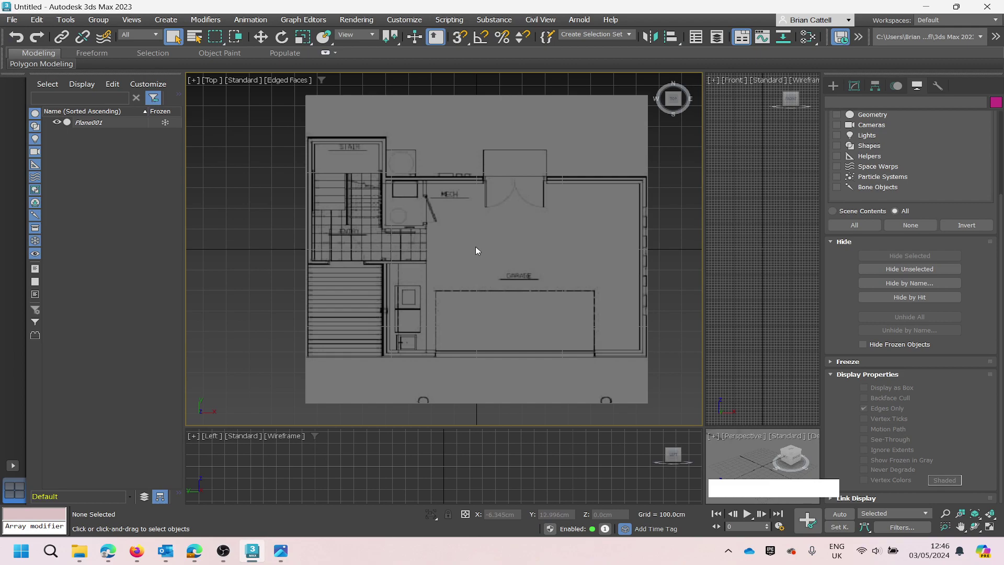
scroll(756, 255, up, 3)
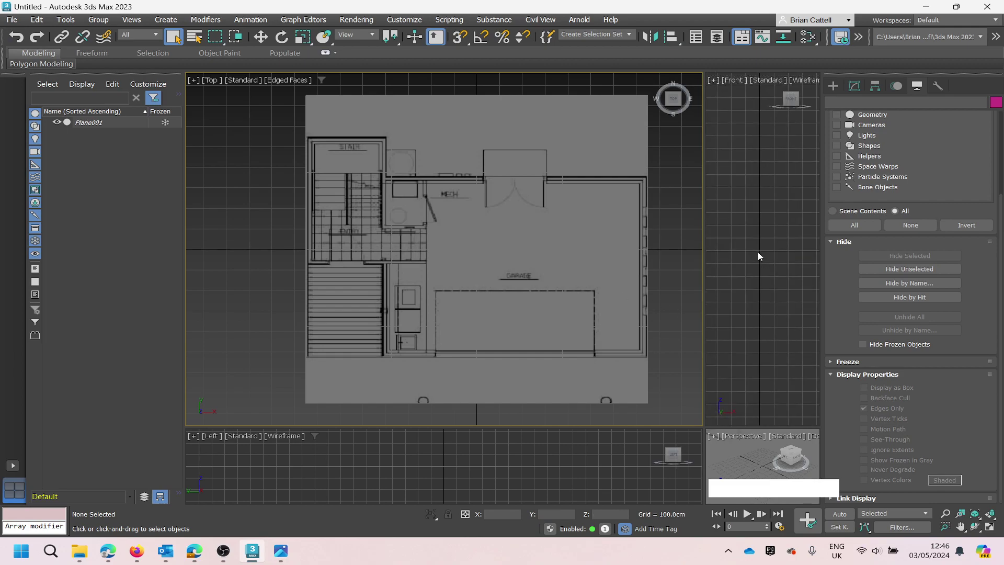
scroll(773, 259, up, 3)
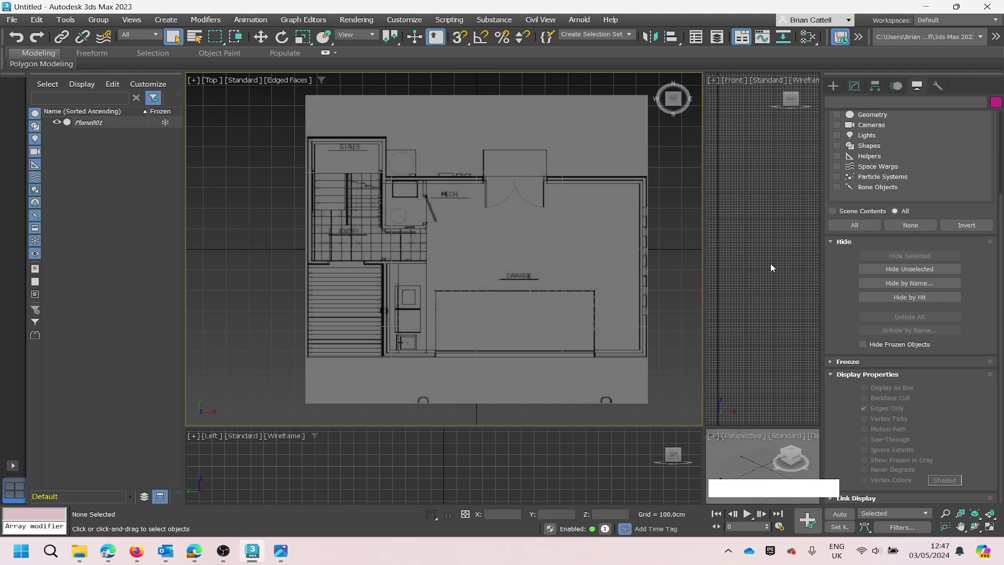
right_click(745, 255)
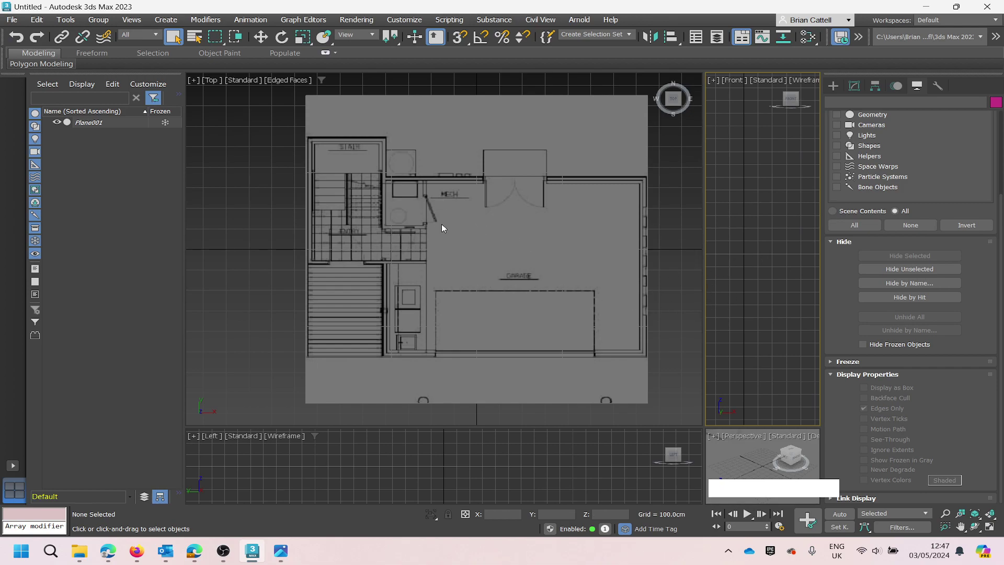
click(468, 230)
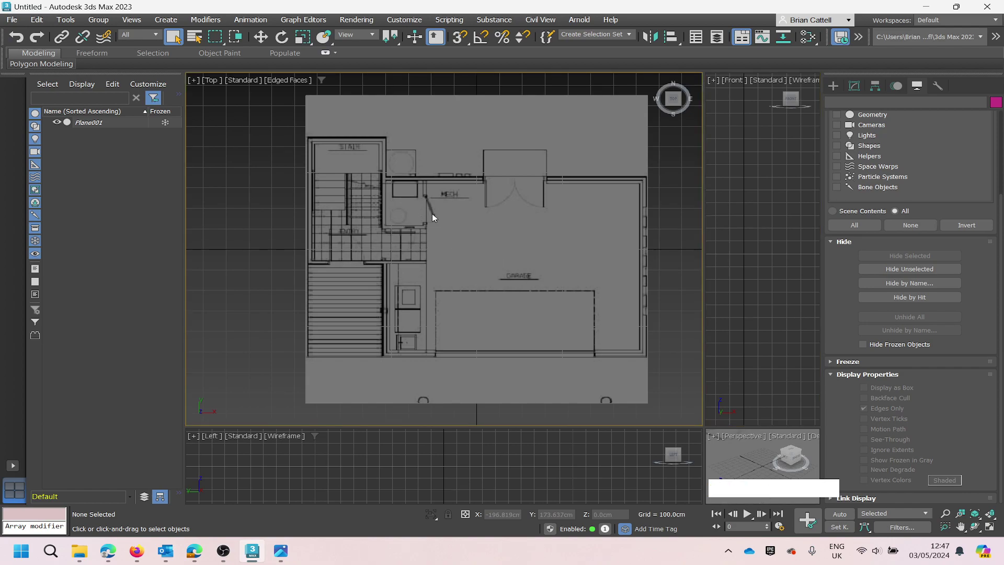
Start a Line spline in the Top view at the outer upper-left corner of the stair room on the floor plan.
click(833, 91)
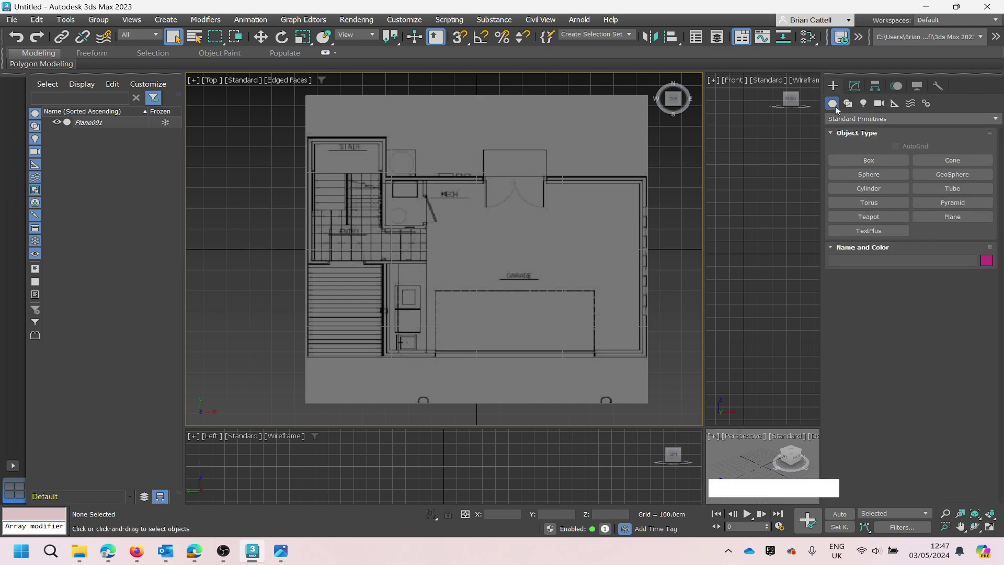
click(848, 104)
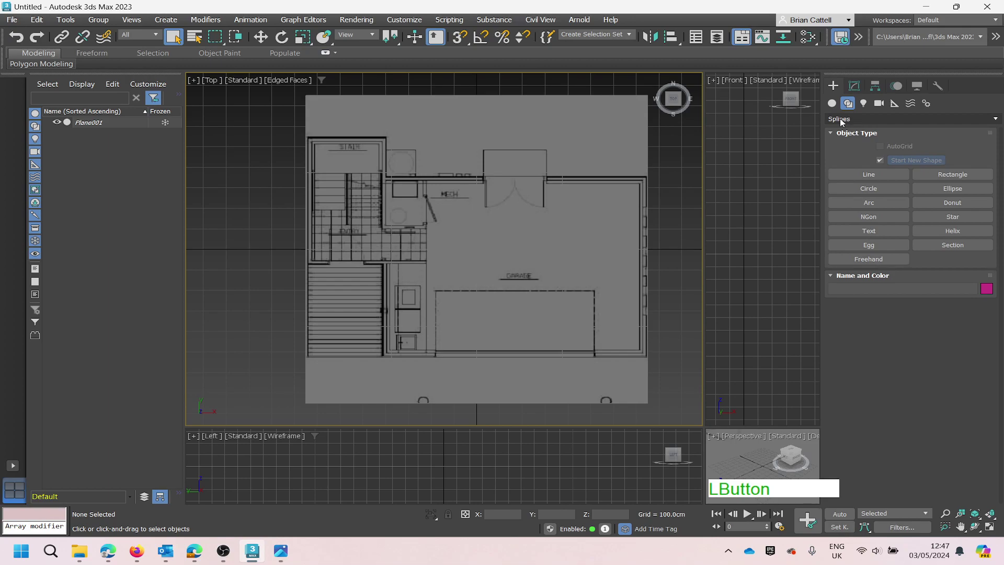
click(869, 174)
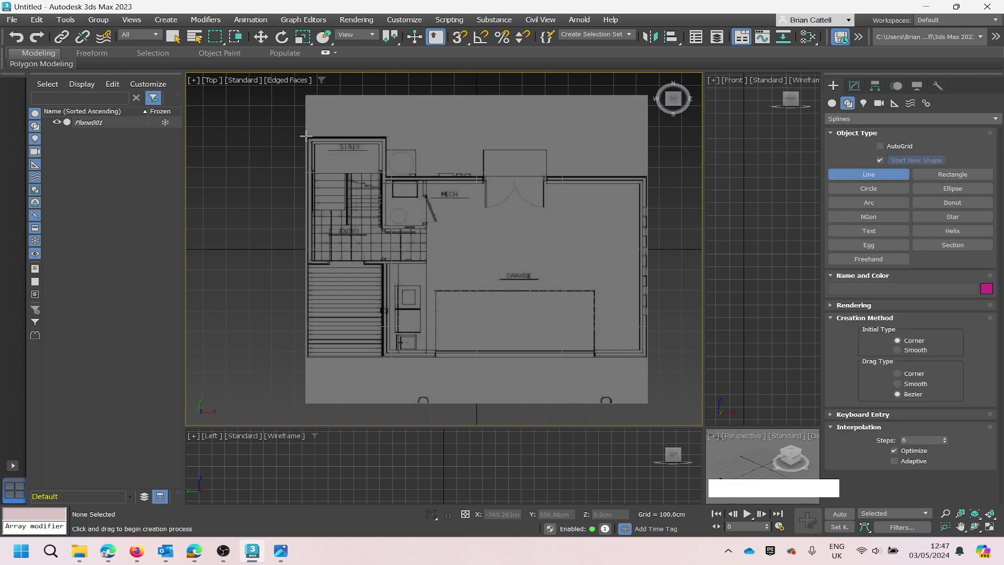
scroll(308, 137, up, 5)
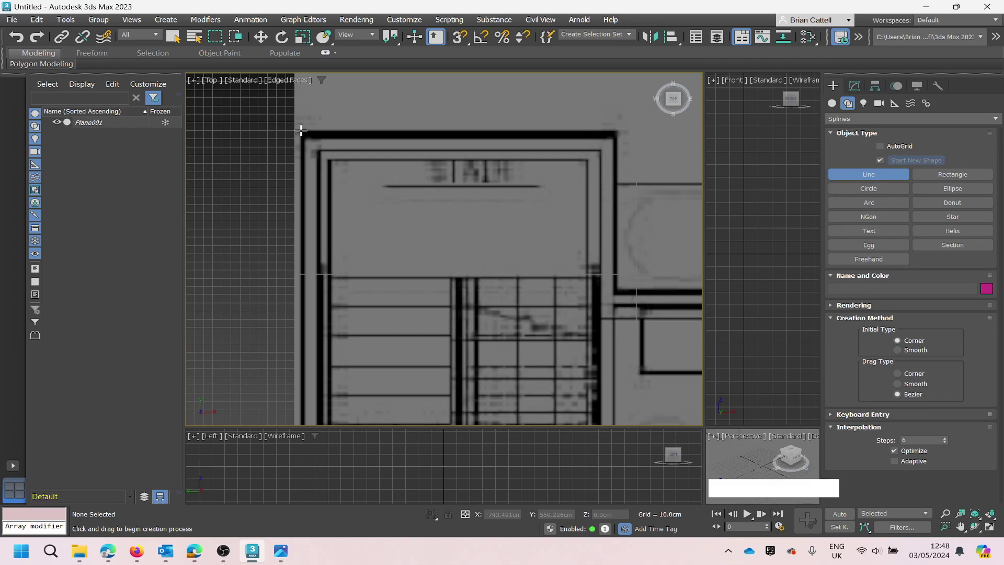
click(301, 130)
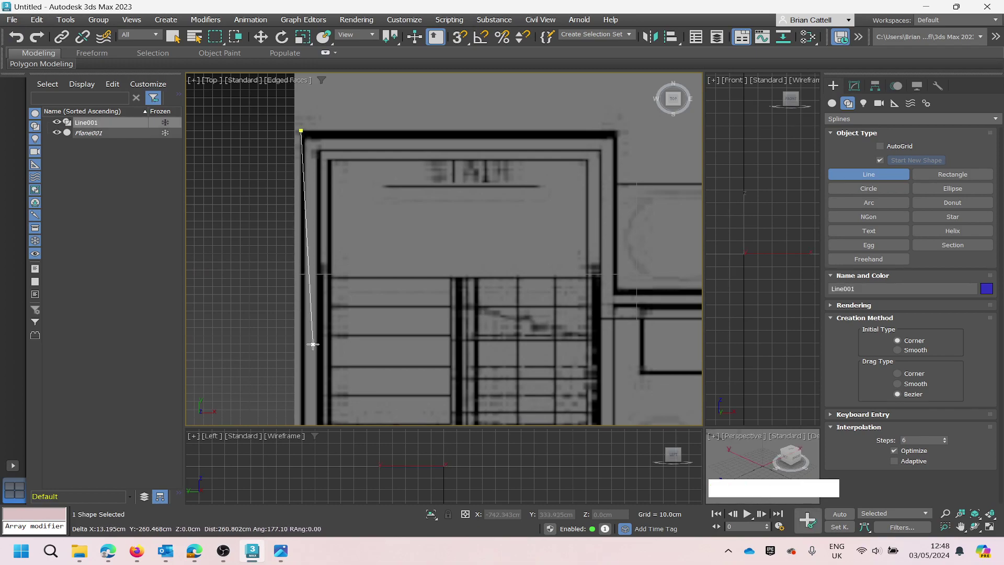
Extend the line straight down the outer left wall to the corner where the entry's front wall begins.
scroll(304, 334, down, 2)
scroll(304, 334, down, 10)
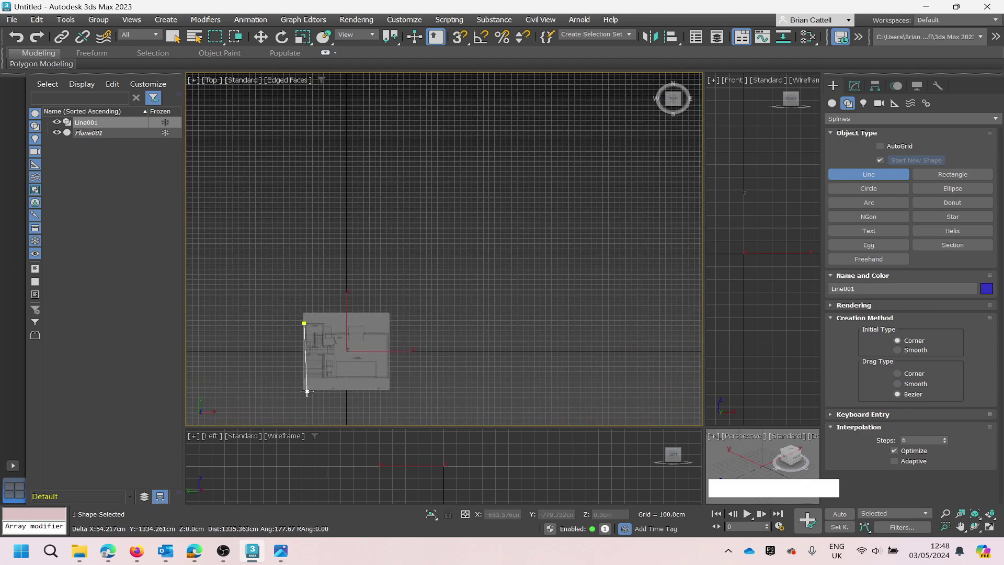
scroll(306, 389, up, 6)
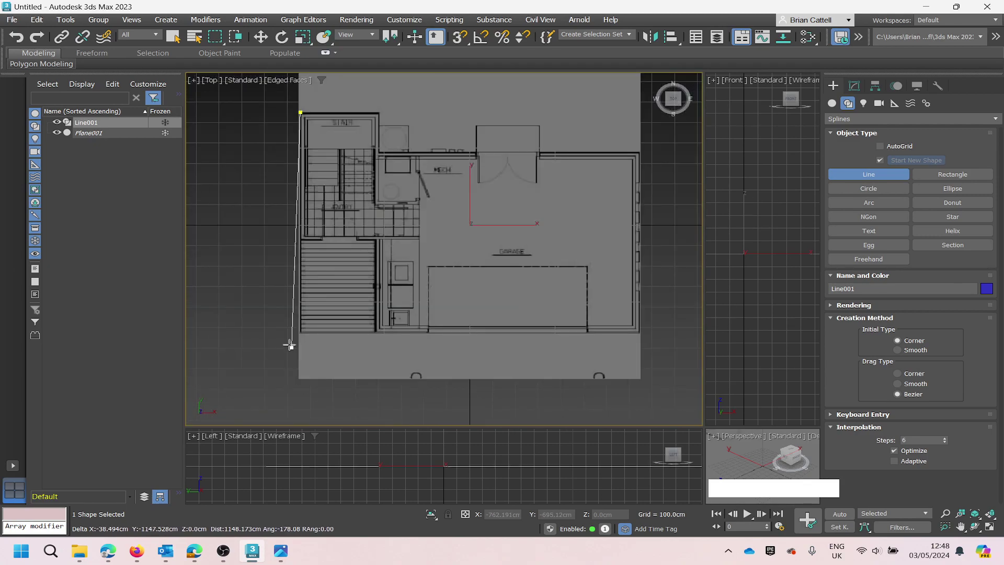
scroll(311, 230, up, 3)
scroll(324, 177, up, 2)
scroll(324, 181, up, 2)
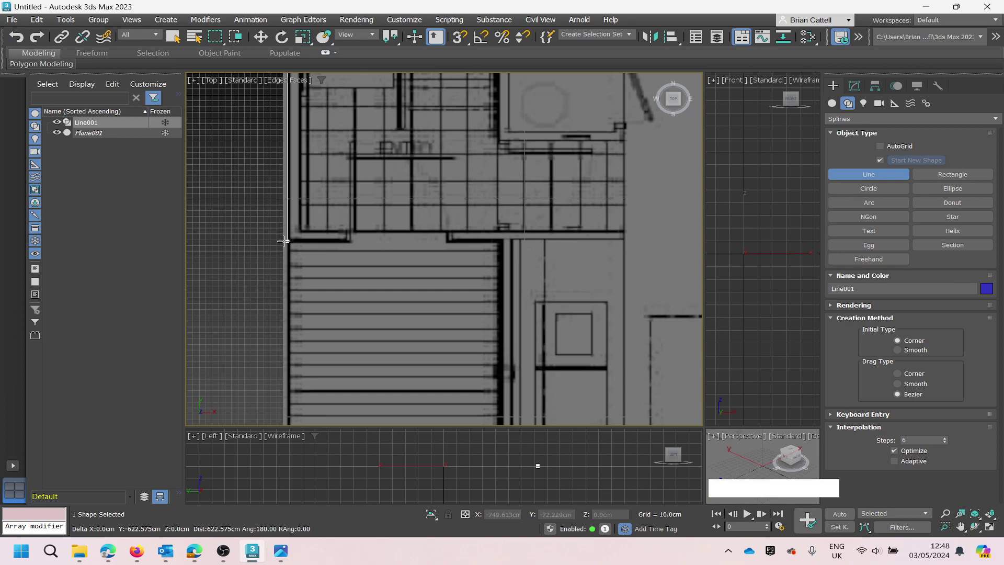
shift+click(284, 241)
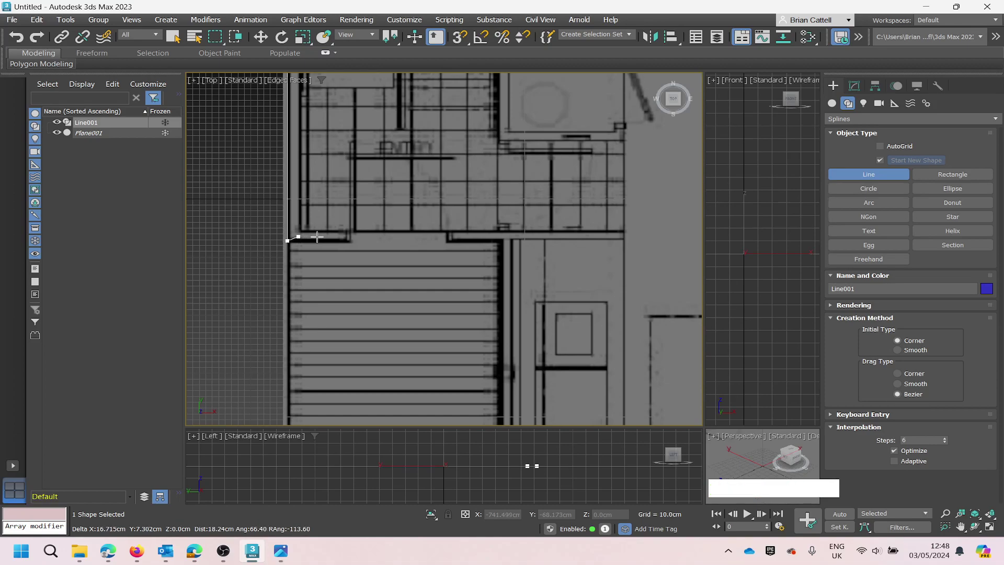
Trace the entry's front wall horizontally, placing vertices at both sides of the door opening, about 151 cm apart, and at the garage wall corner.
shift+click(350, 241)
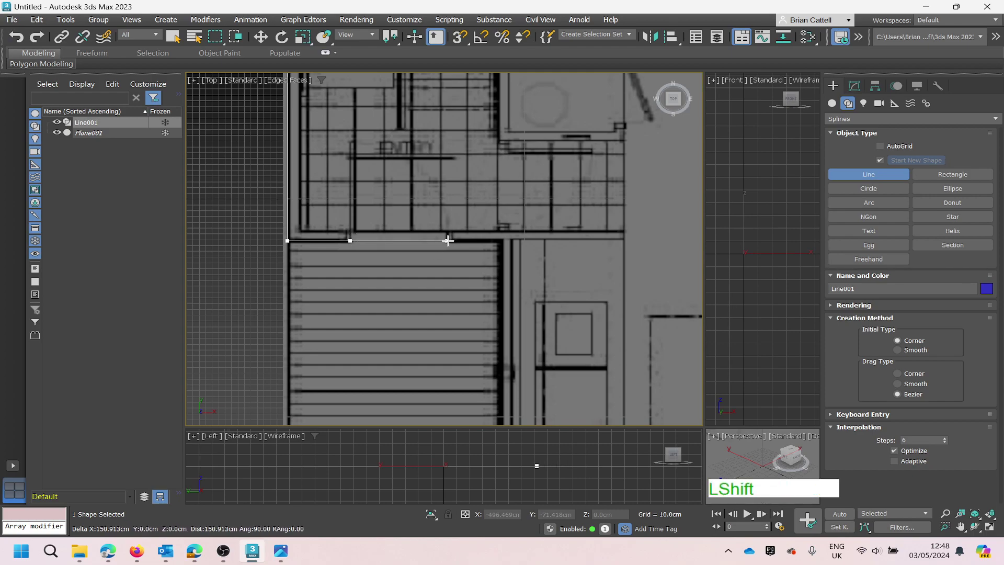
shift+click(448, 240)
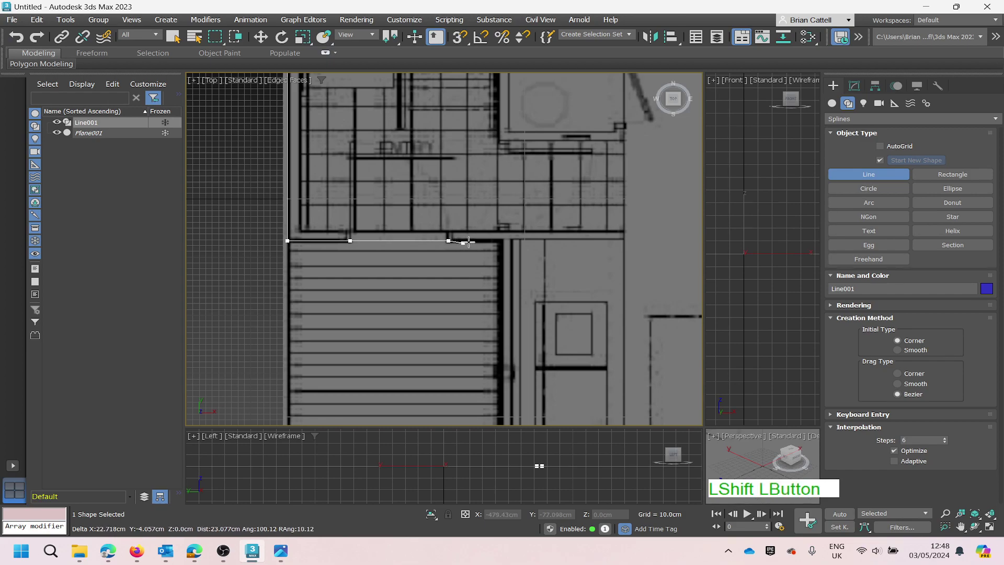
shift+click(500, 240)
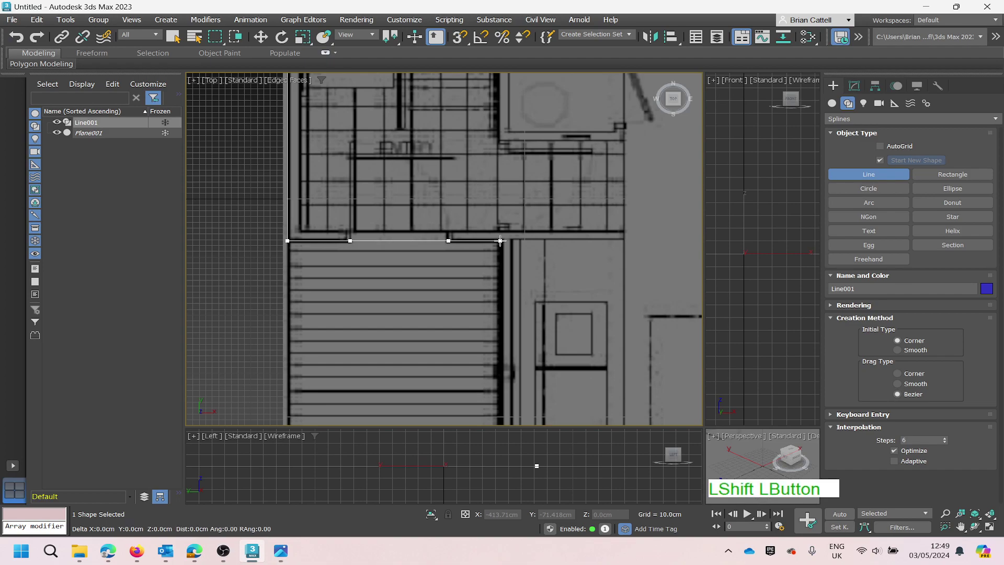
Extend the line straight down the garage's left outer wall for about 448 cm to its lower-left corner.
scroll(505, 245, down, 4)
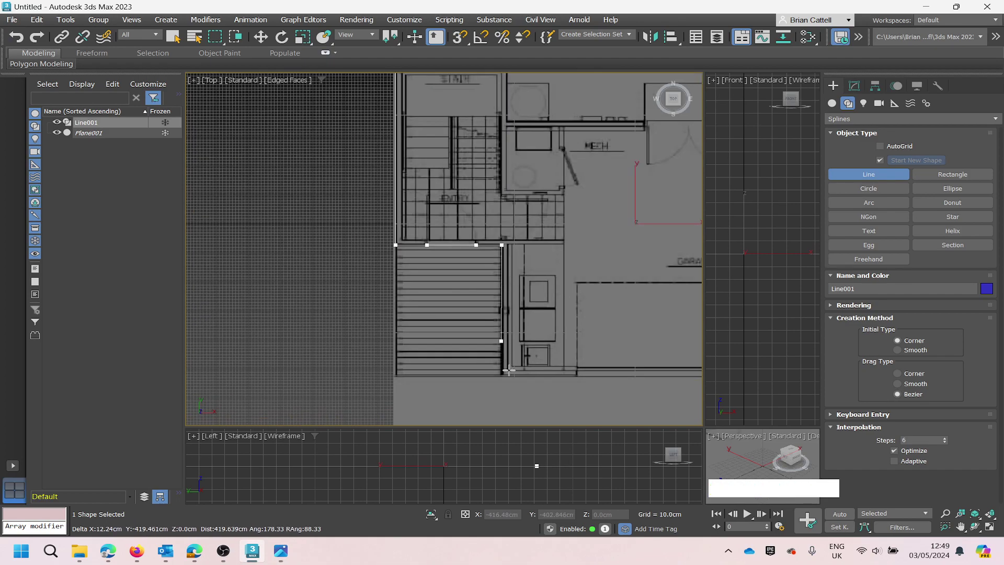
scroll(509, 375, up, 8)
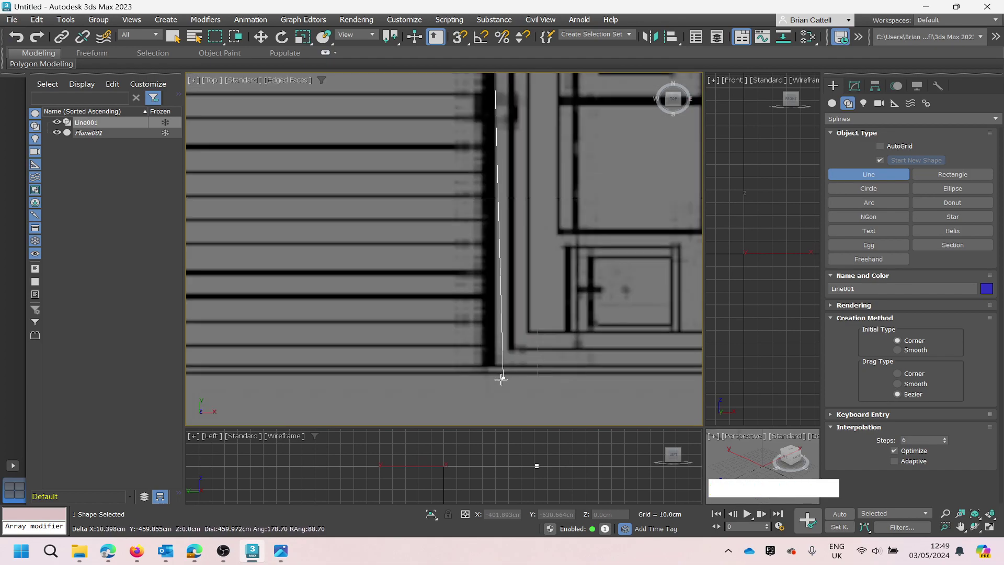
scroll(470, 280, down, 4)
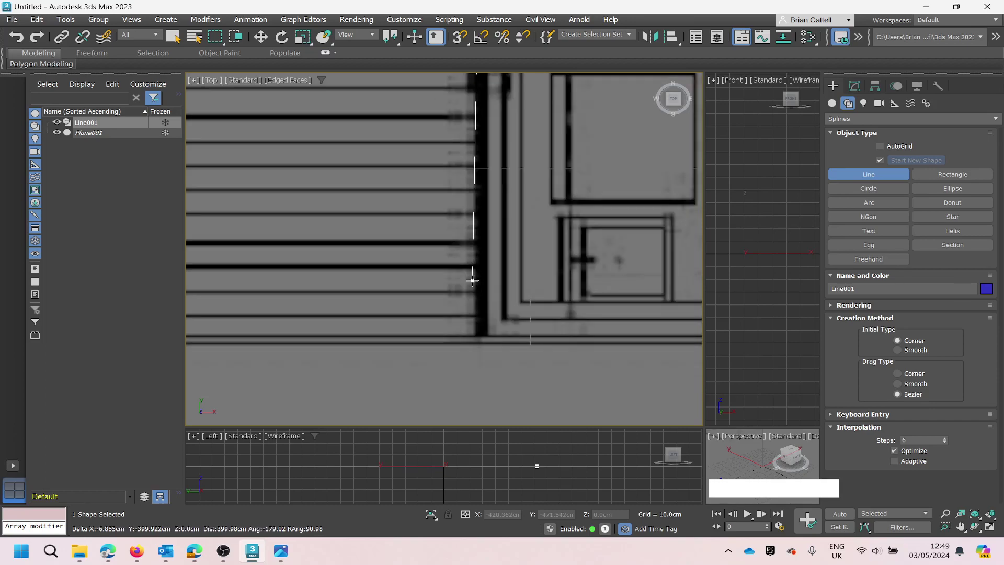
scroll(472, 266, down, 2)
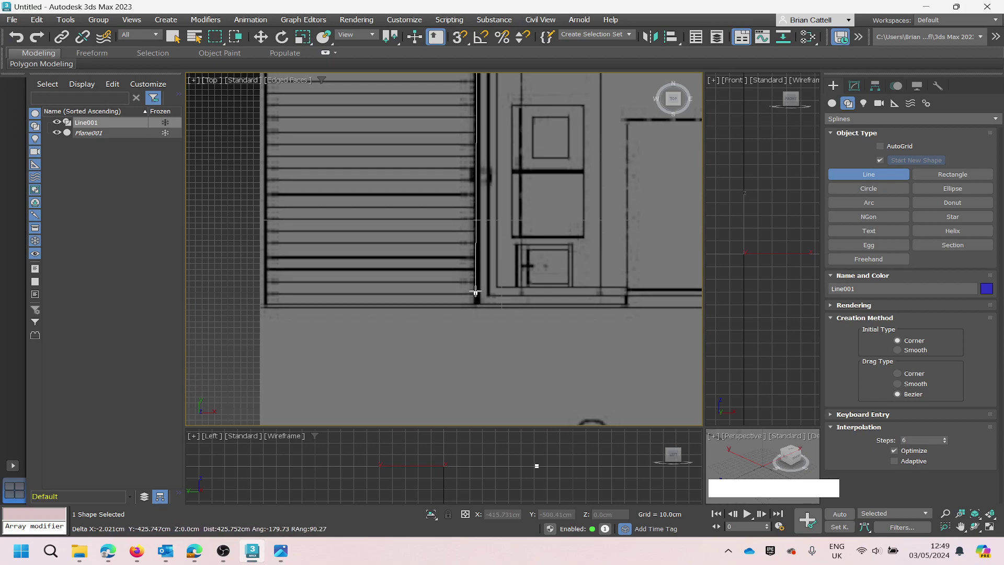
key(shift)
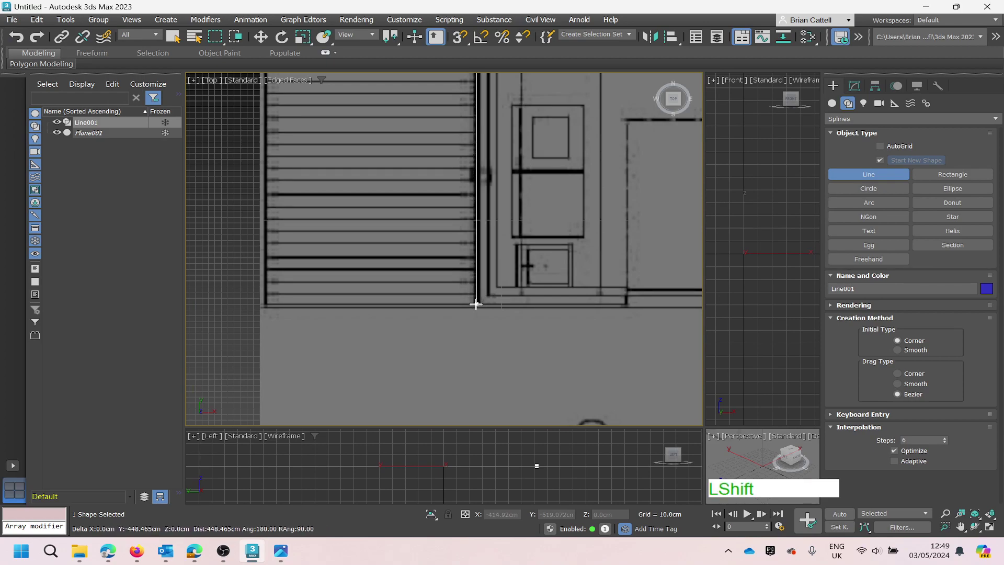
shift+click(476, 304)
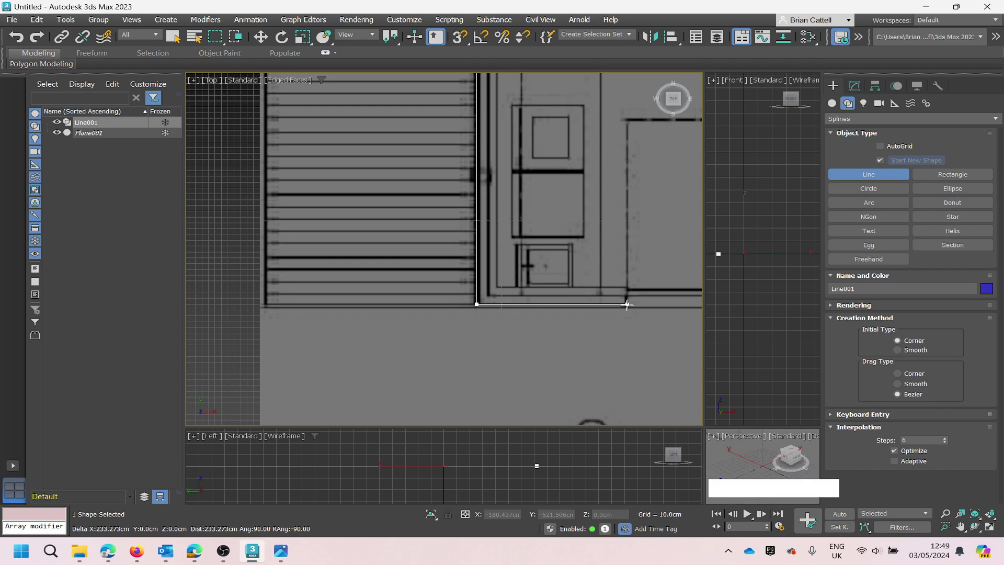
Continue the line horizontally along the garage front wall, placing vertices at both sides of the garage door opening, the first about 233 cm from the corner.
shift+click(627, 304)
scroll(609, 314, down, 5)
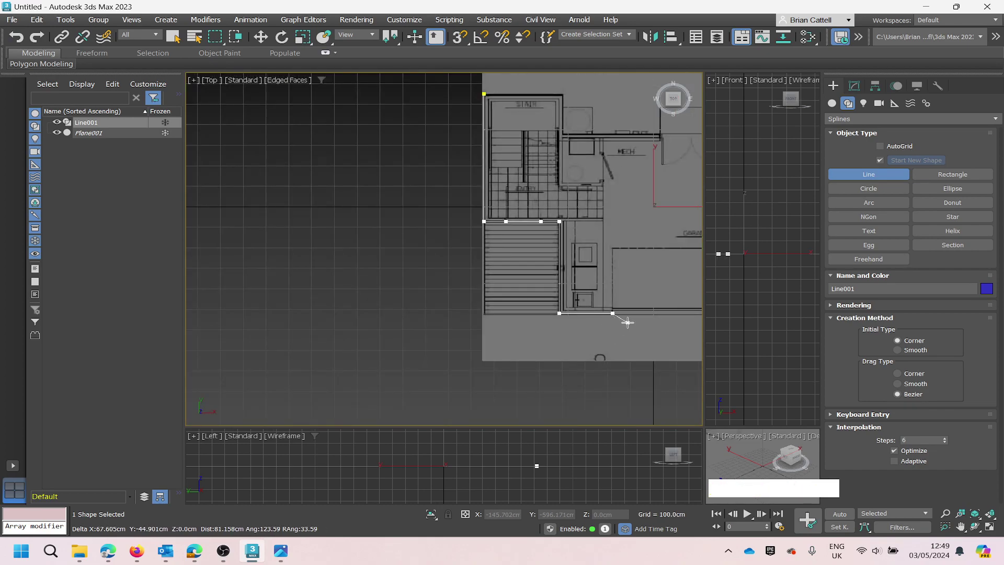
scroll(679, 311, down, 4)
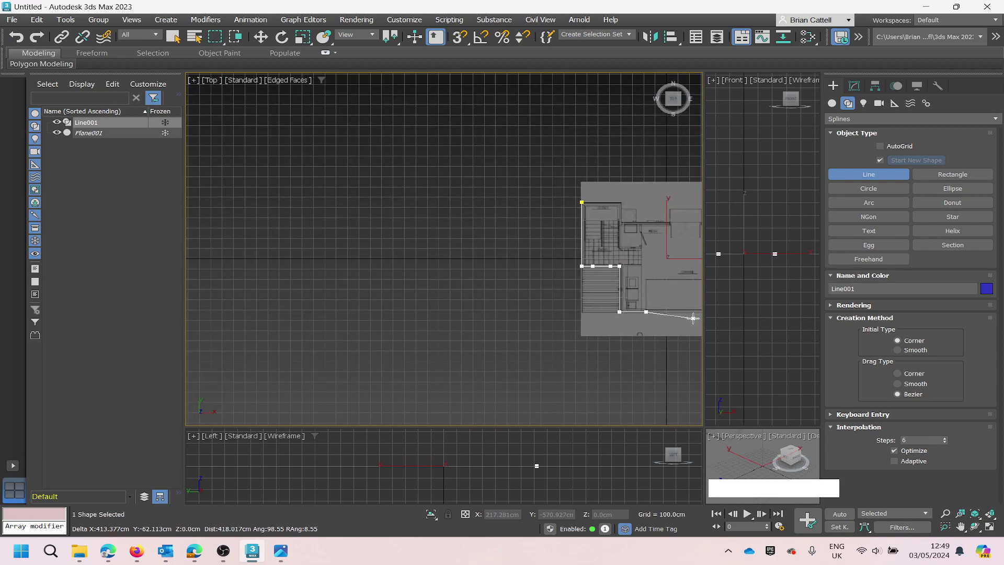
scroll(693, 318, down, 4)
scroll(690, 319, up, 4)
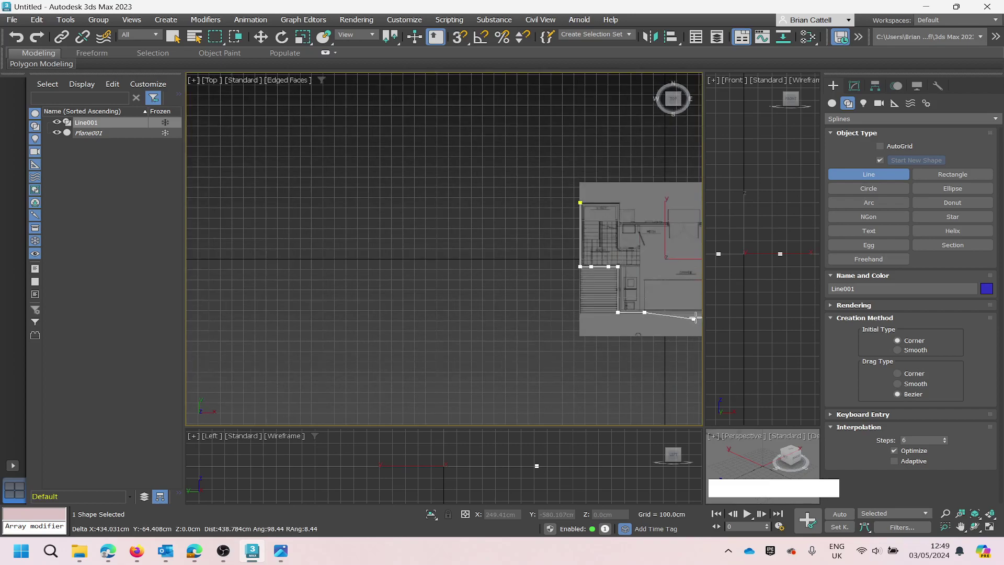
scroll(683, 329, down, 3)
scroll(681, 333, down, 6)
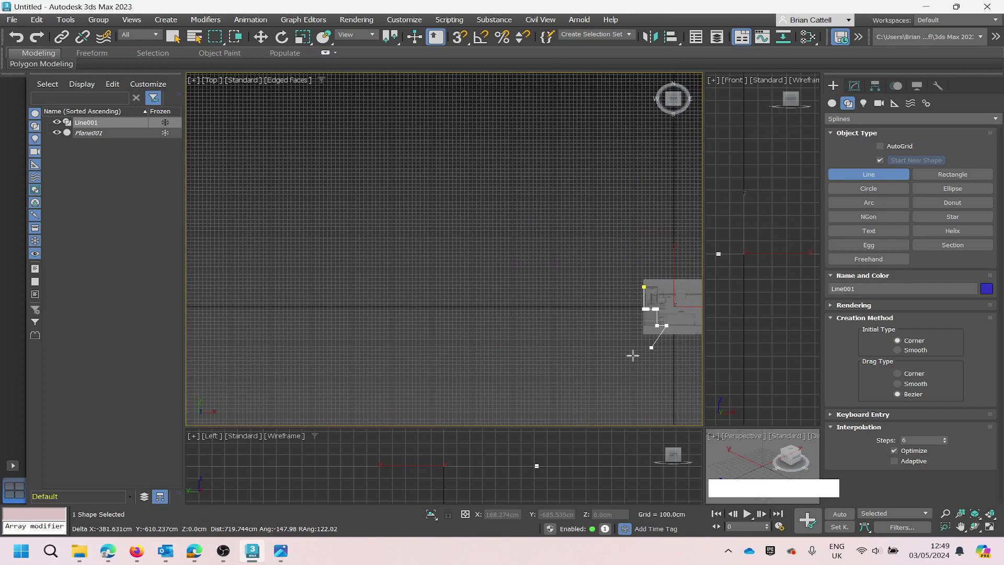
scroll(625, 351, up, 6)
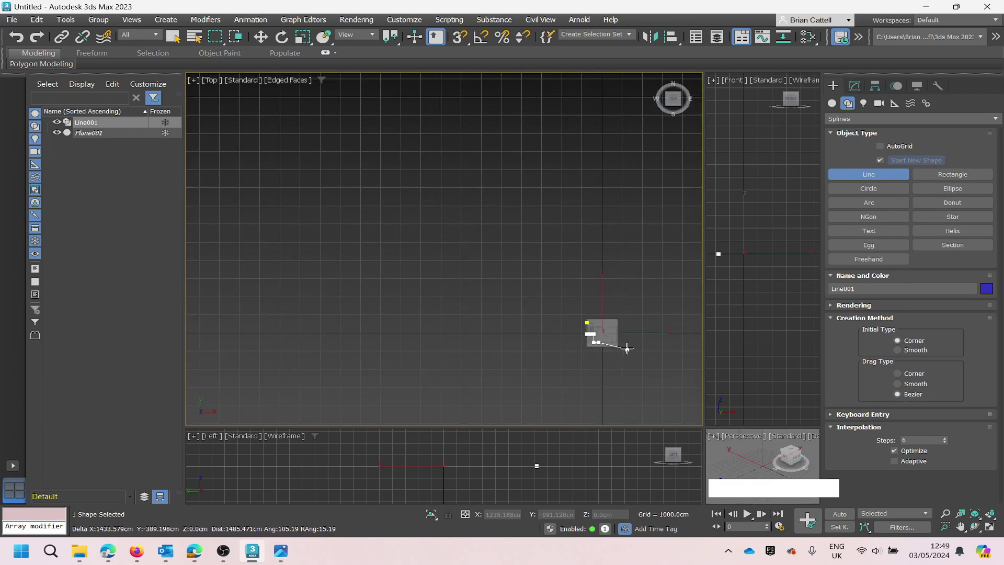
scroll(653, 351, up, 4)
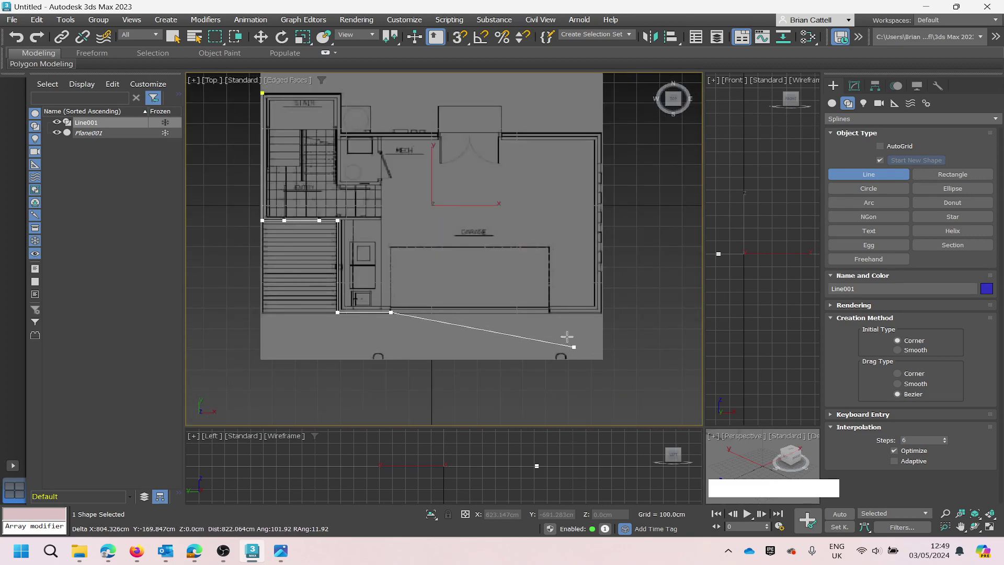
scroll(549, 312, up, 3)
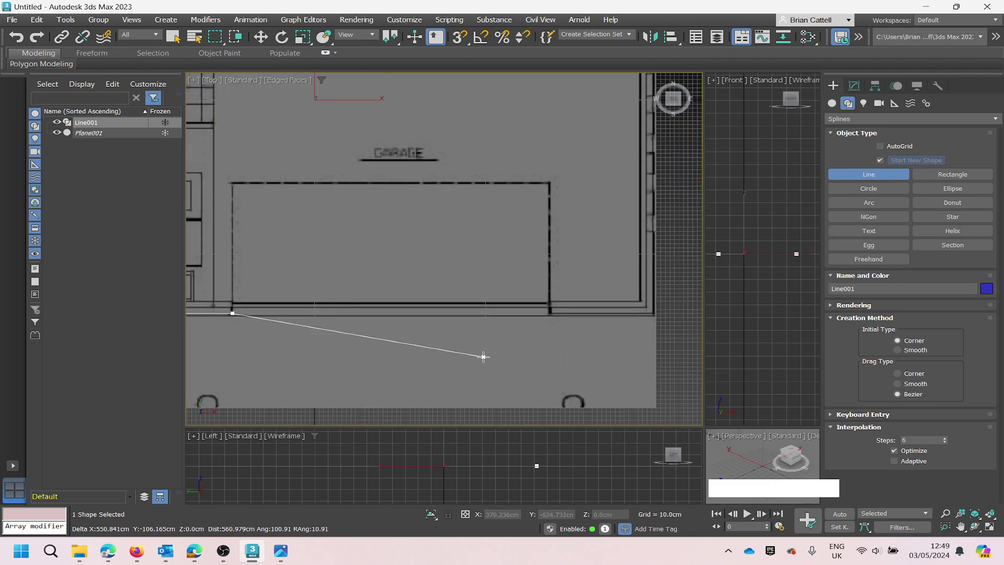
shift+click(550, 314)
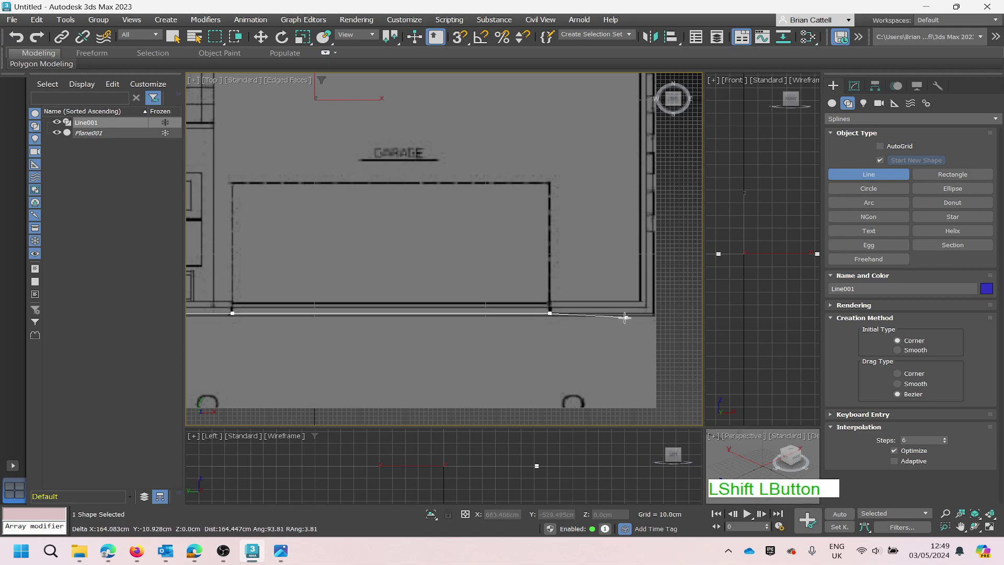
Continue the line around the garage's lower-right corner and place vertices at both ends of the window row in the right wall.
shift+click(653, 313)
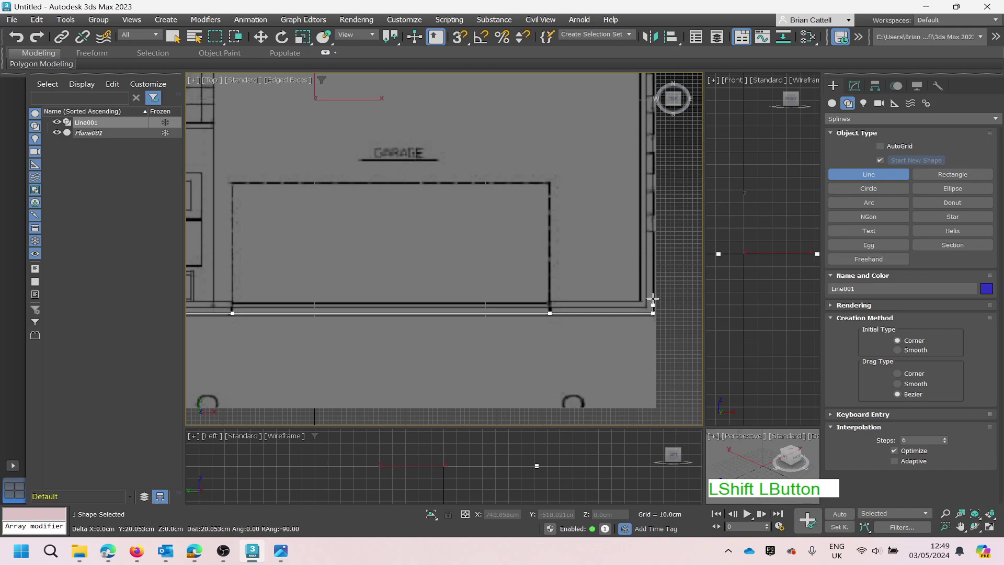
shift+click(654, 233)
scroll(655, 222, down, 3)
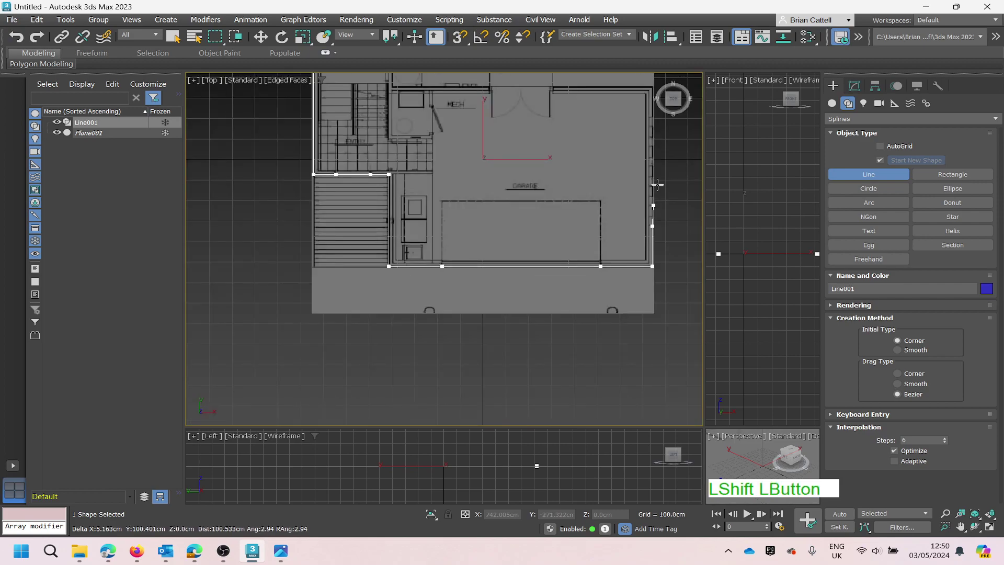
scroll(651, 111, up, 5)
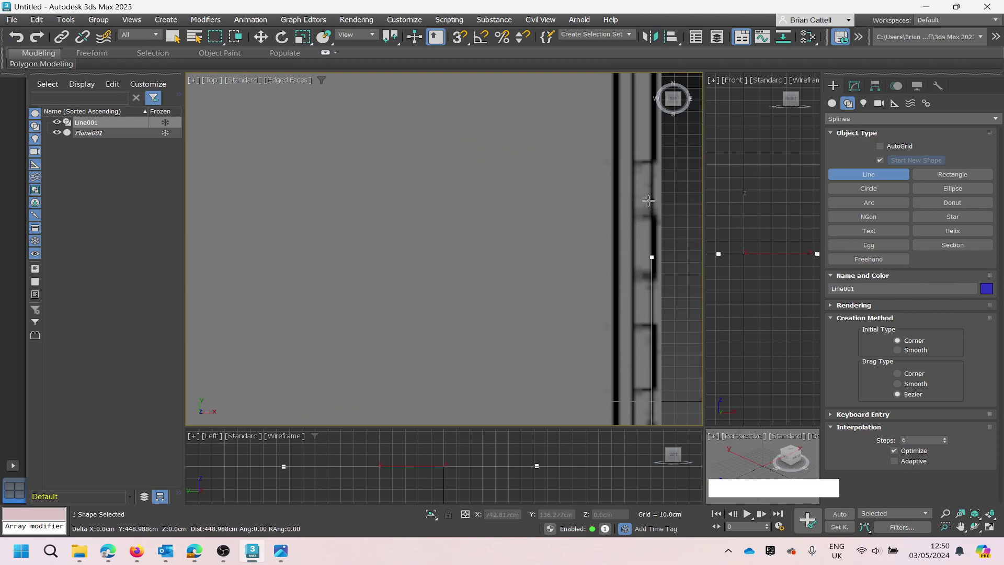
shift+click(647, 161)
Extend the line straight up for about 147 cm to the garage's outer upper-right corner.
scroll(646, 162, down, 4)
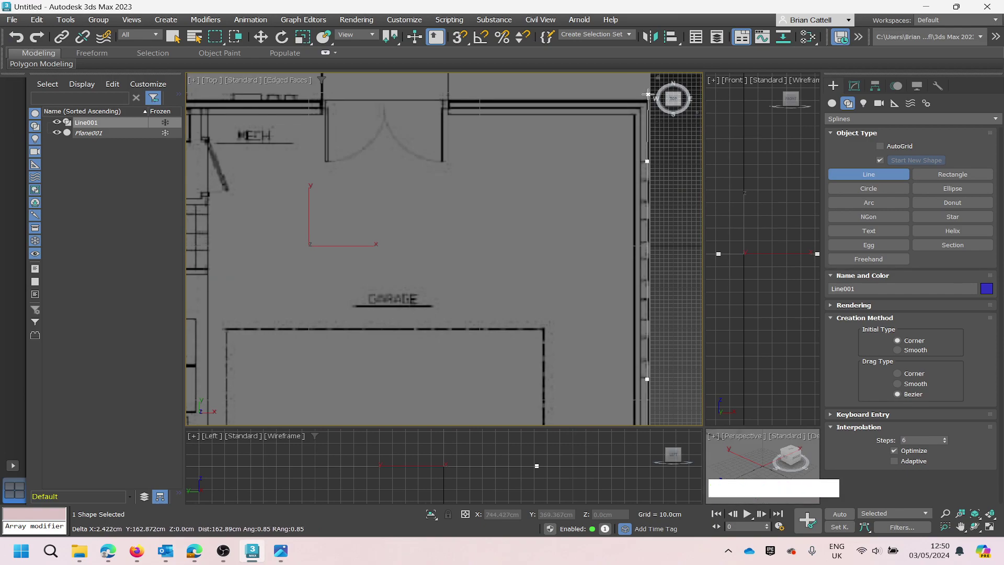
scroll(649, 94, up, 2)
scroll(648, 94, up, 3)
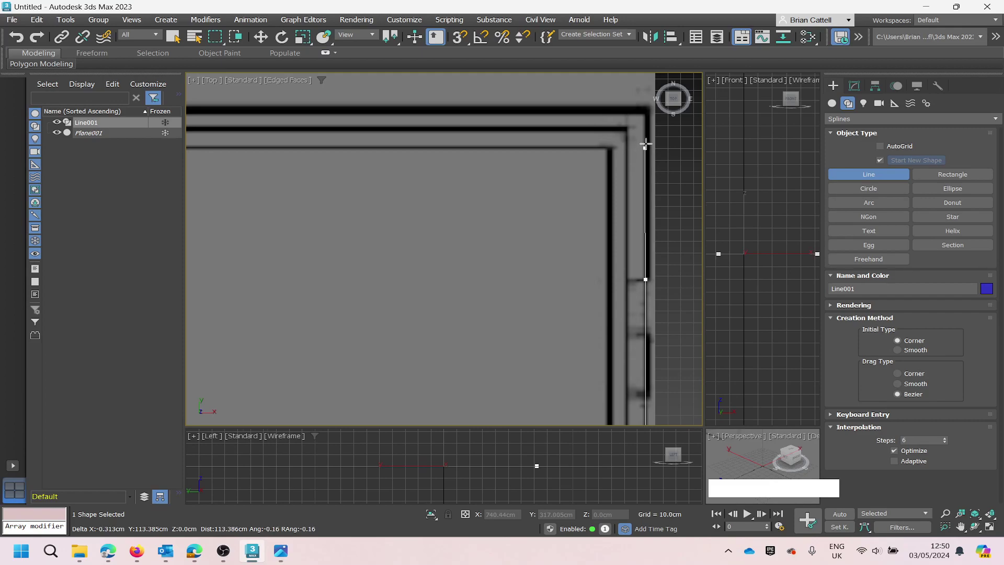
key(shift)
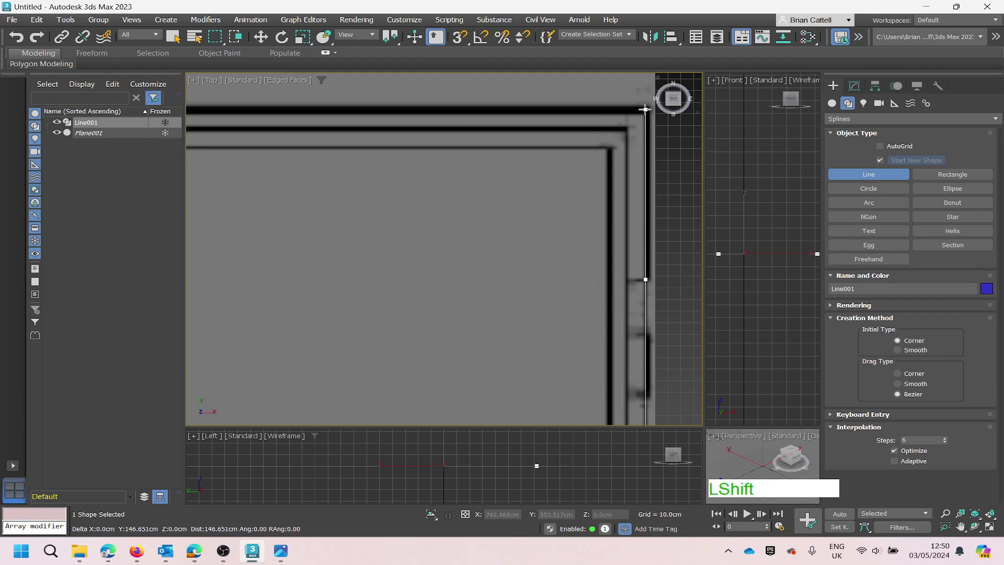
shift+click(644, 108)
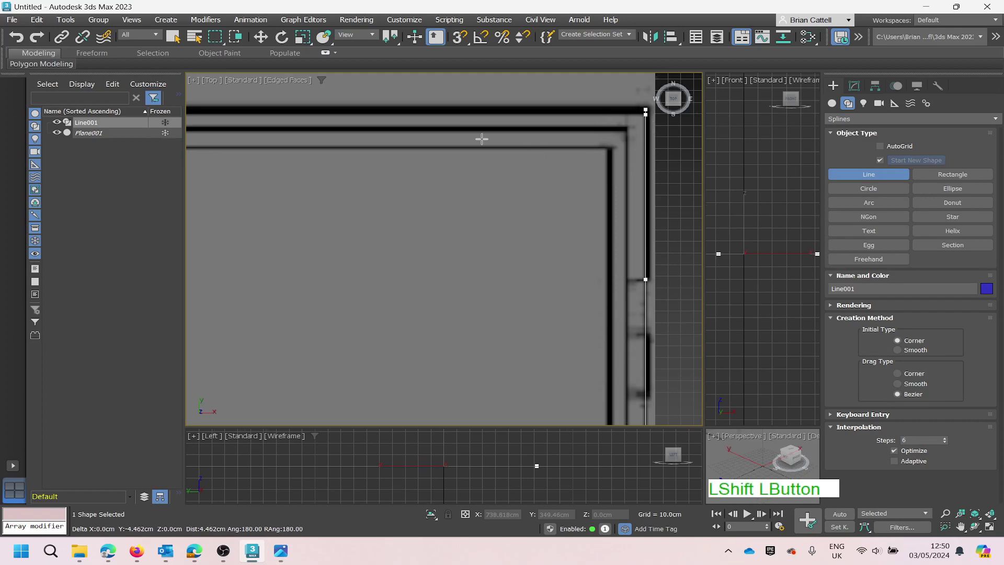
Extend the line horizontally along the garage's back wall to the right side of the double-door opening.
scroll(480, 140, down, 2)
scroll(445, 151, down, 2)
scroll(293, 156, down, 2)
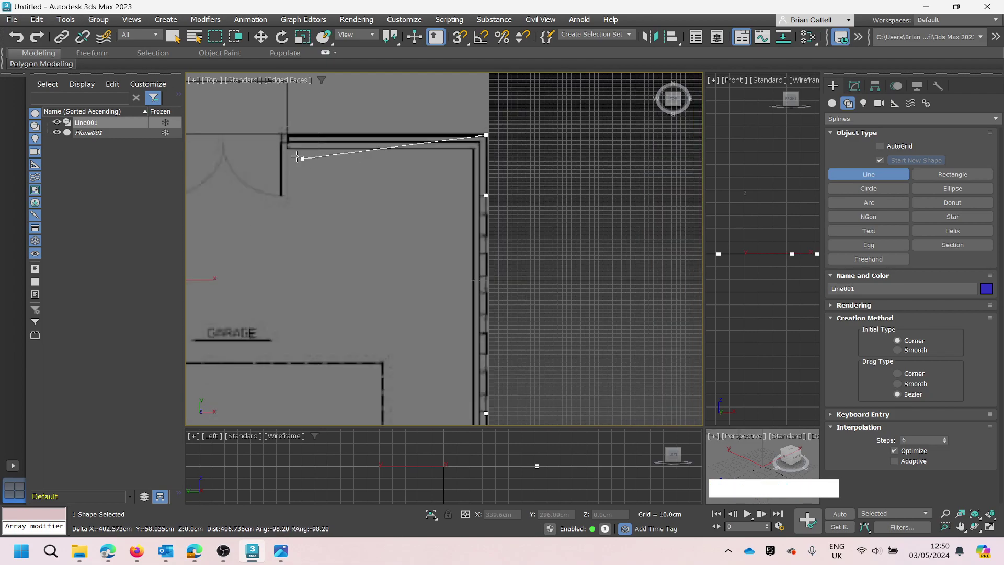
scroll(243, 141, down, 2)
scroll(225, 141, down, 2)
scroll(225, 141, up, 6)
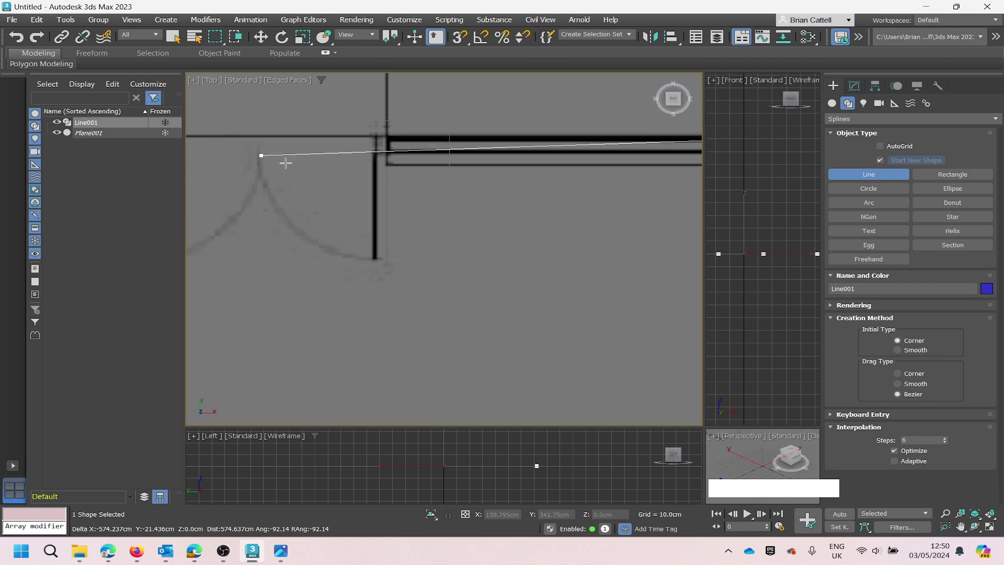
key(shift)
shift+click(386, 134)
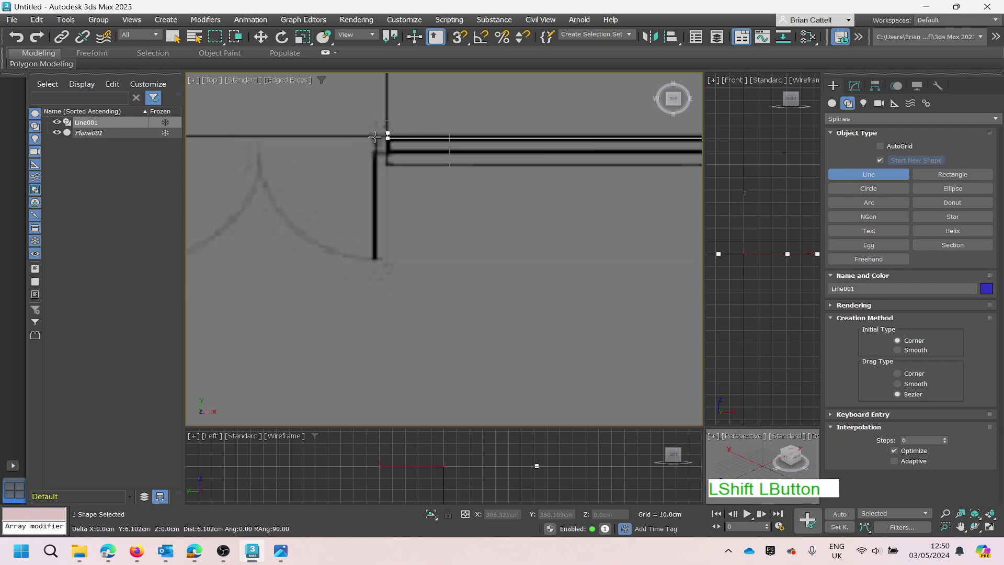
Continue the line horizontally with a vertex at the left side of the double-door opening and another where the wall meets the stair block.
scroll(324, 161, down, 6)
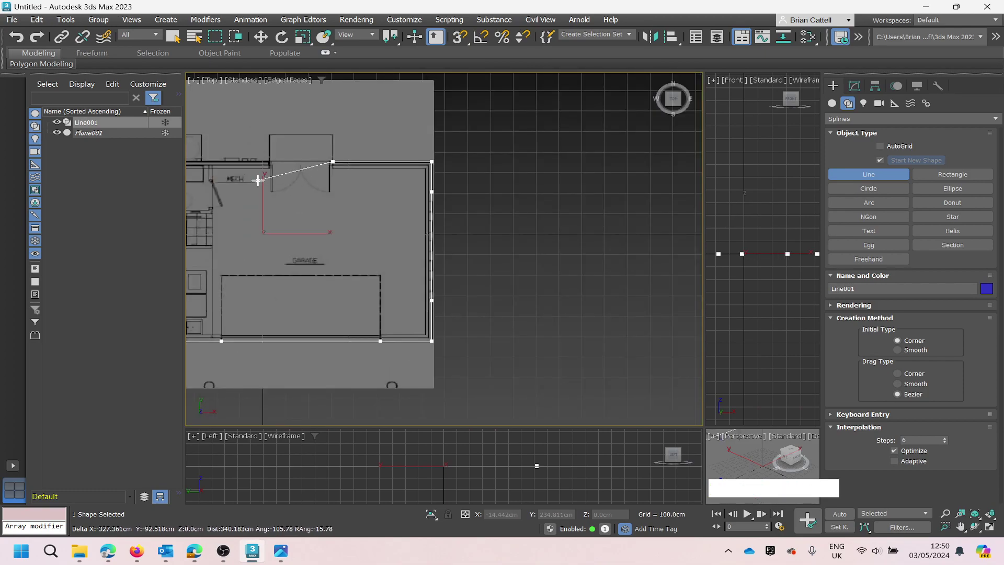
scroll(268, 164, up, 5)
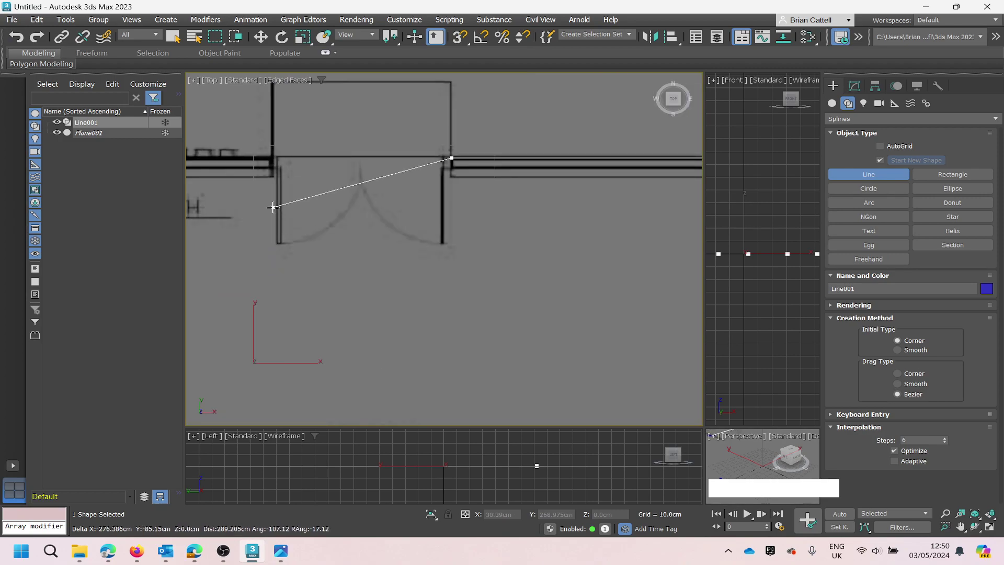
shift+click(271, 158)
scroll(269, 162, down, 6)
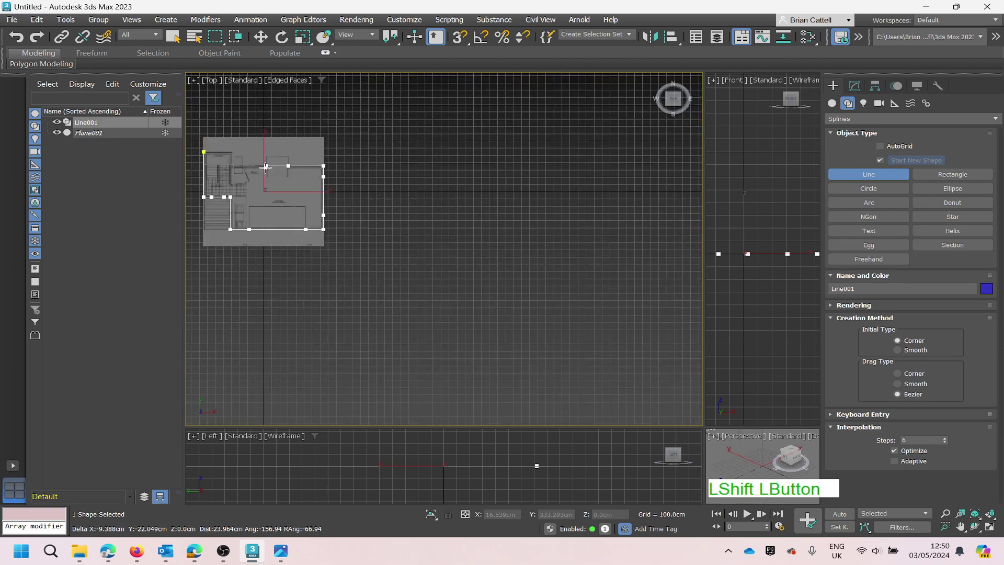
scroll(214, 170, up, 6)
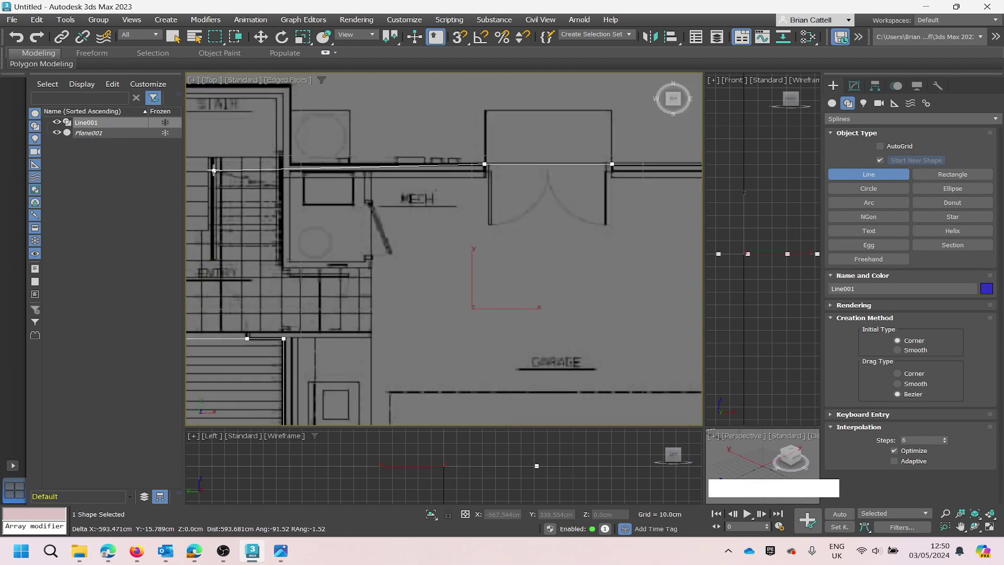
shift+click(291, 163)
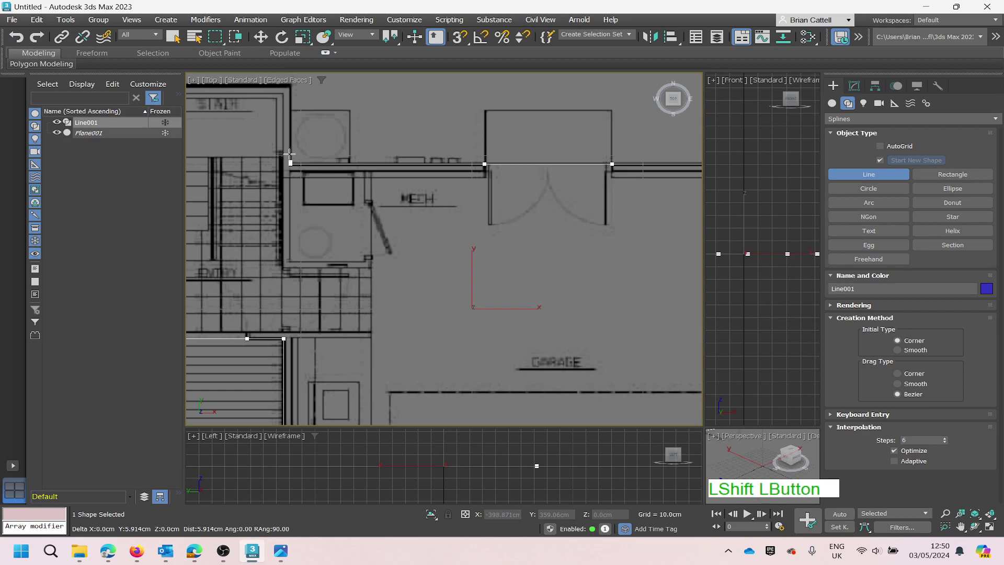
Extend the line straight up for about 196 cm to the stair block's outer upper-right corner.
scroll(283, 118, down, 2)
scroll(286, 97, down, 3)
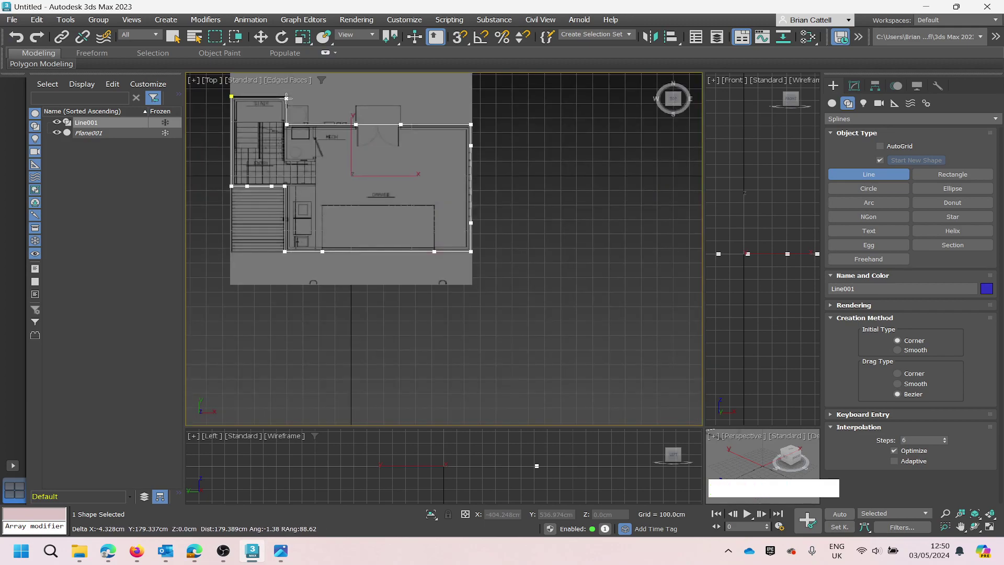
scroll(280, 88, up, 5)
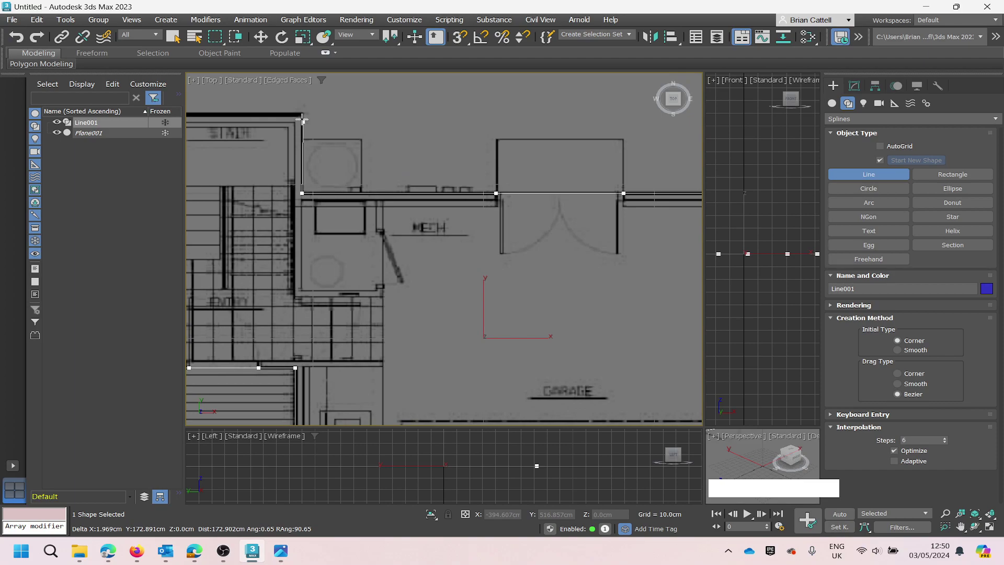
scroll(293, 120, down, 3)
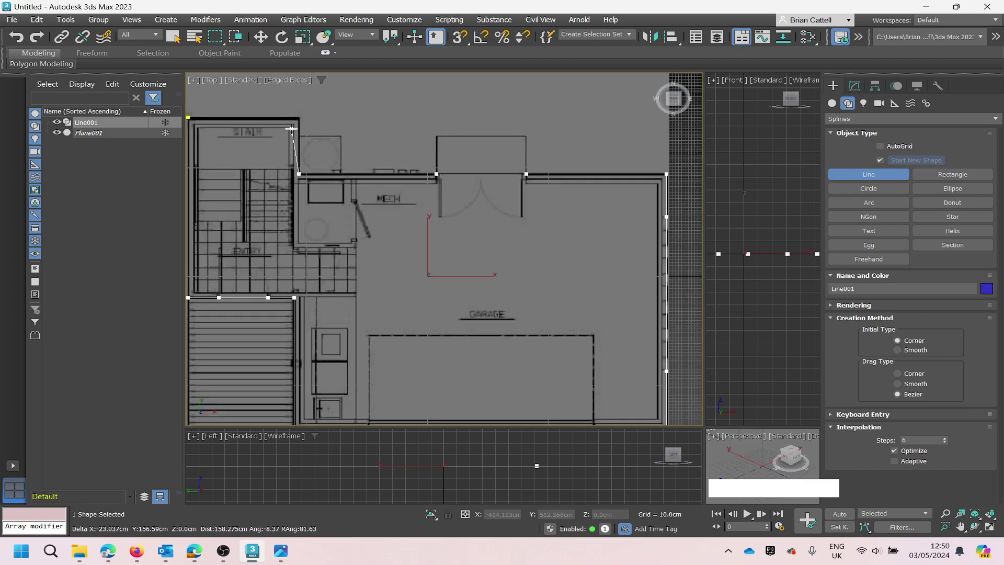
scroll(218, 117, up, 2)
scroll(214, 121, up, 4)
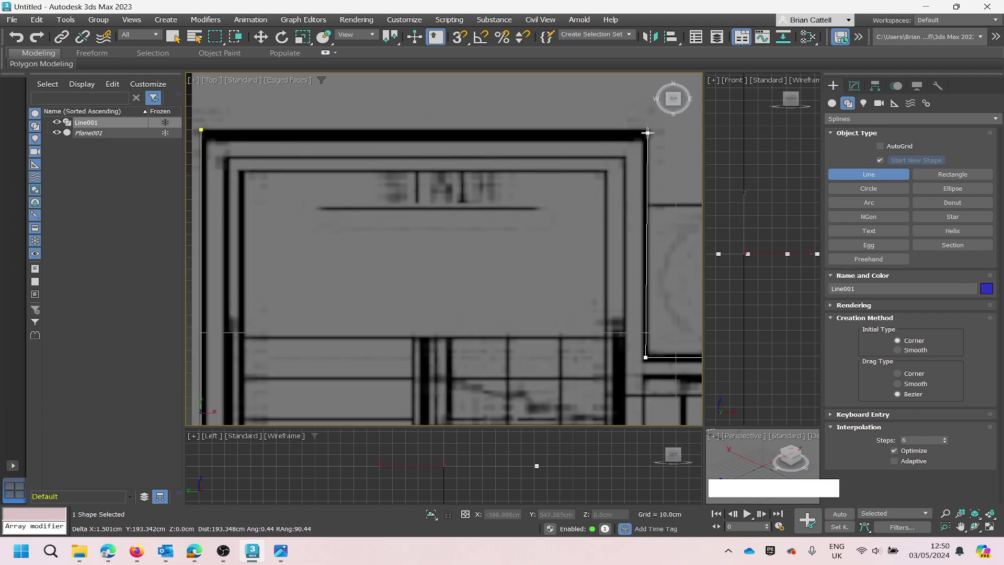
key(shift)
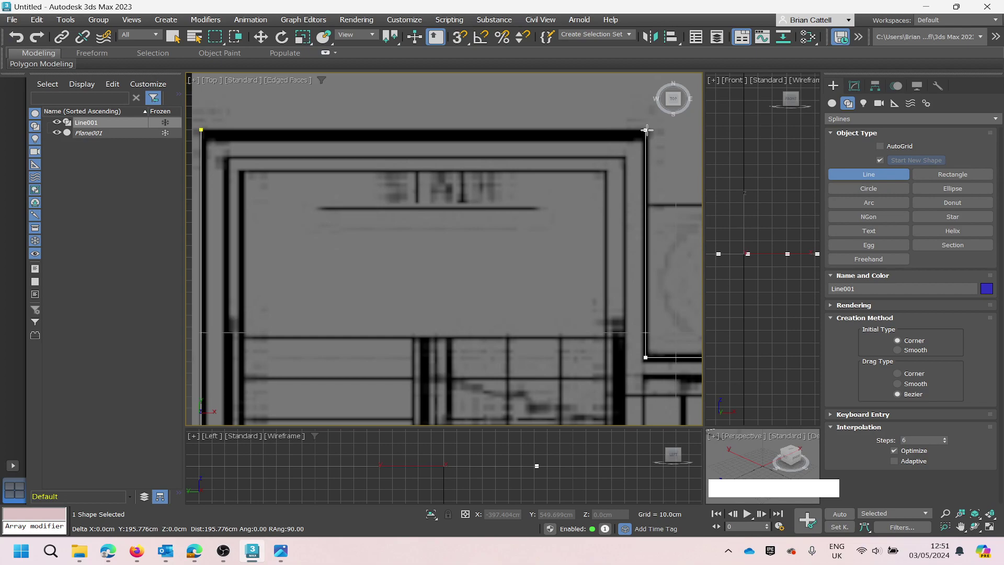
shift+click(647, 130)
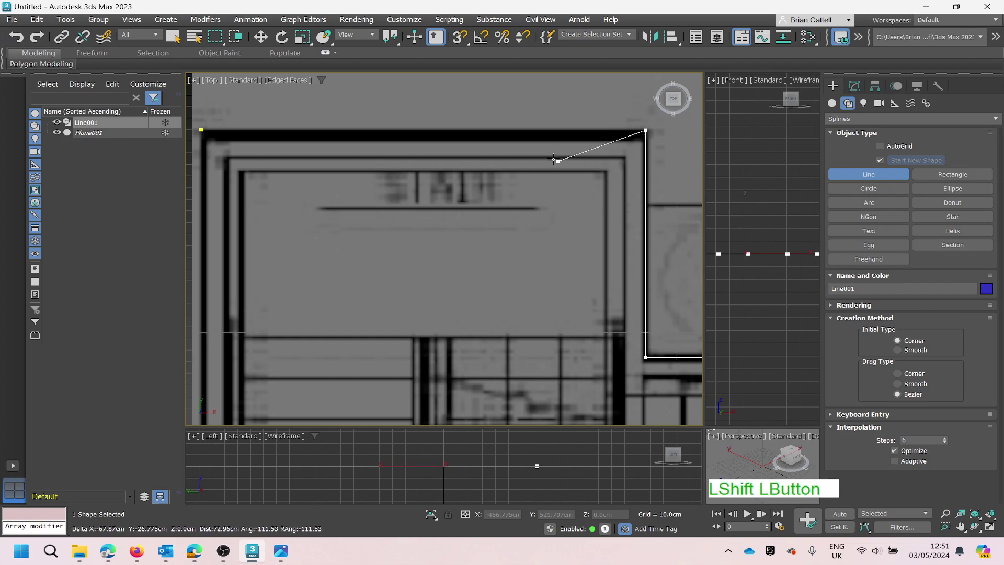
Extend the line horizontally for about 345 cm to the left outer wall beside the starting vertex, and finish it as an open spline.
scroll(201, 129, up, 3)
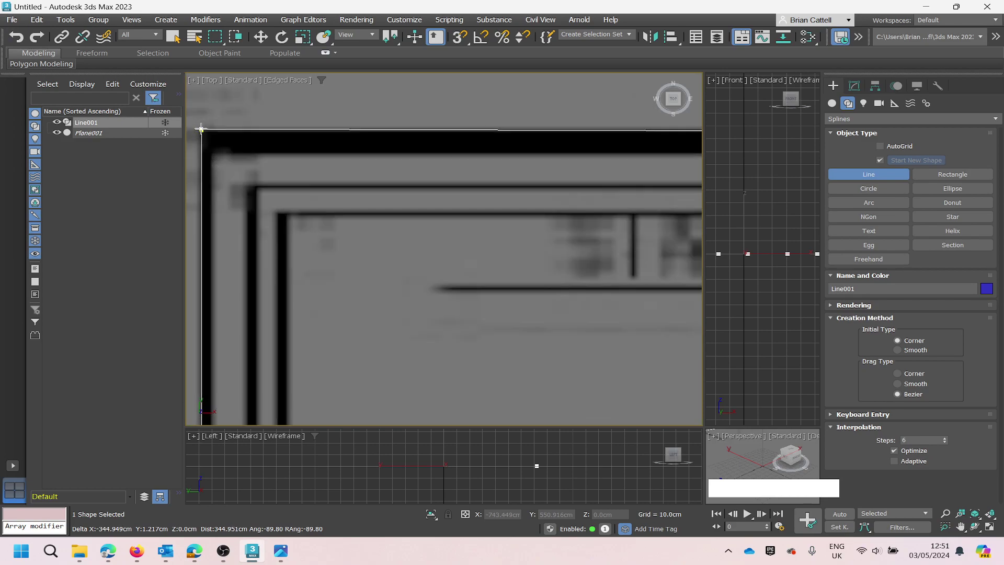
scroll(200, 131, up, 4)
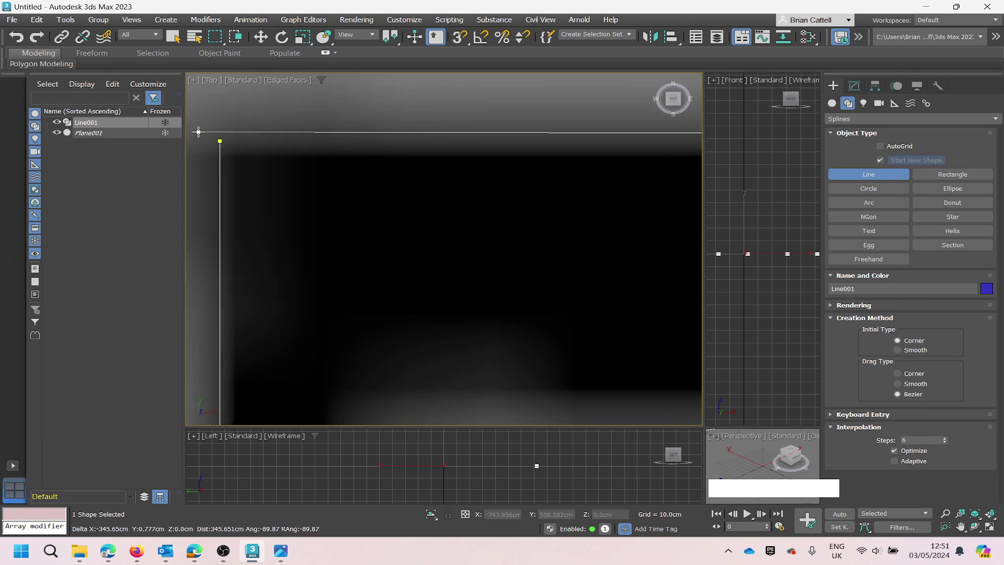
scroll(198, 132, up, 4)
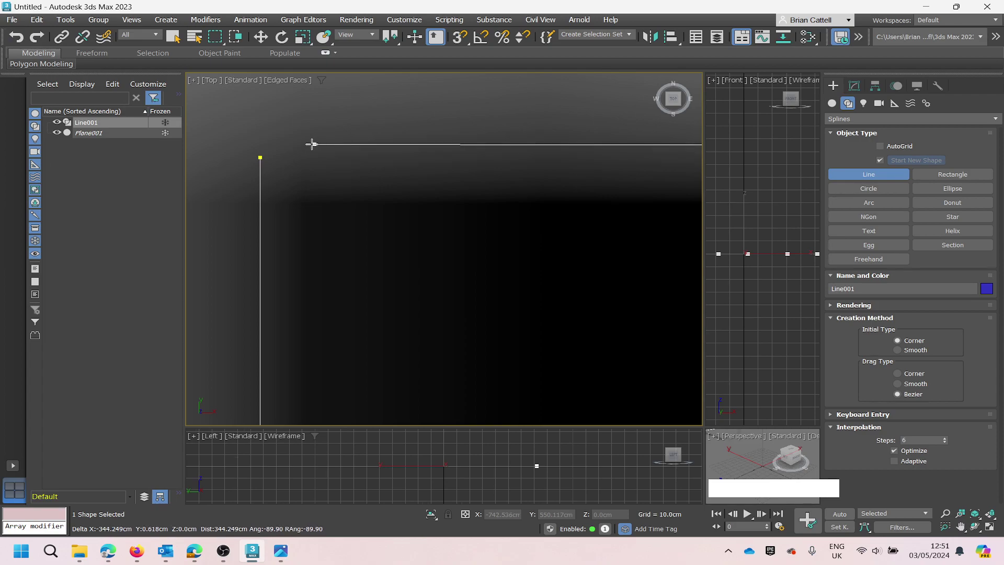
key(shift)
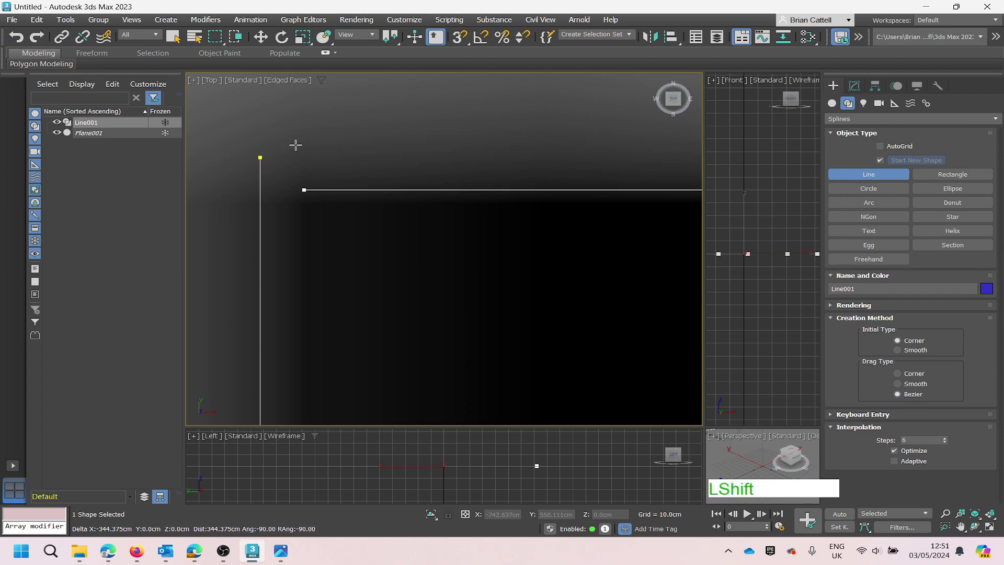
right_click(261, 147)
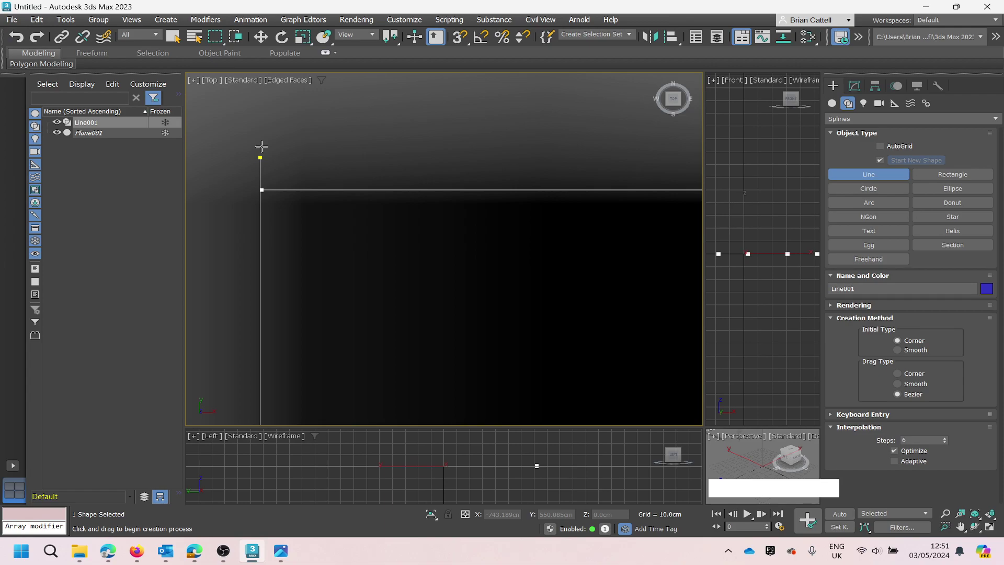
shift+click(262, 147)
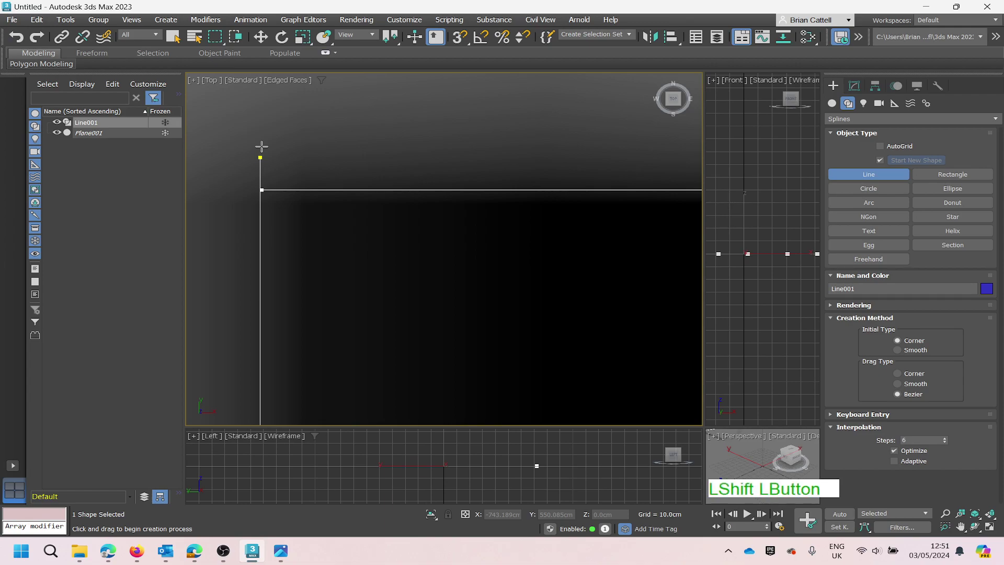
right_click(316, 165)
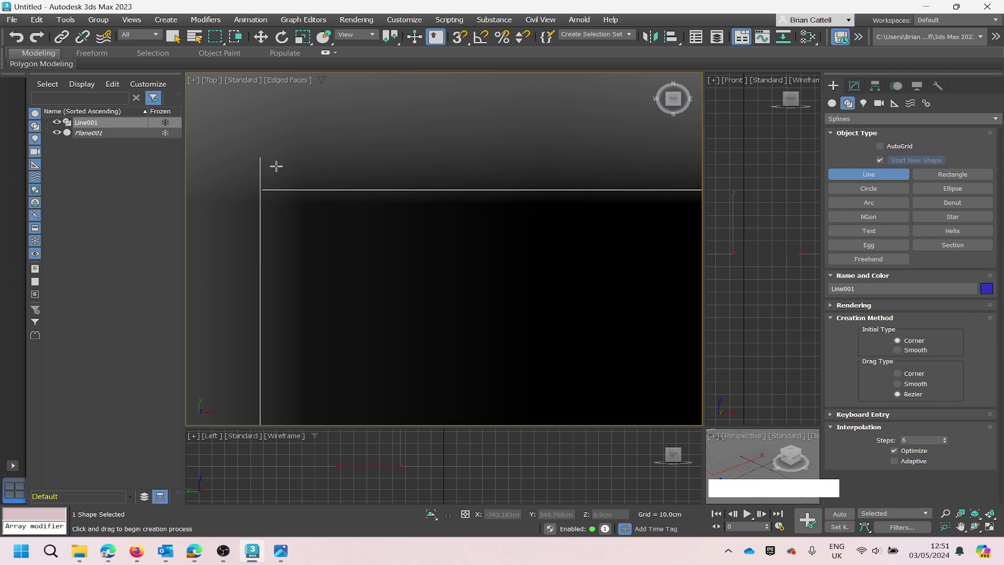
Edit the line at Vertex level and move its start vertex down about 0.44 cm to level with the top wall segment.
scroll(249, 168, up, 3)
scroll(259, 157, up, 5)
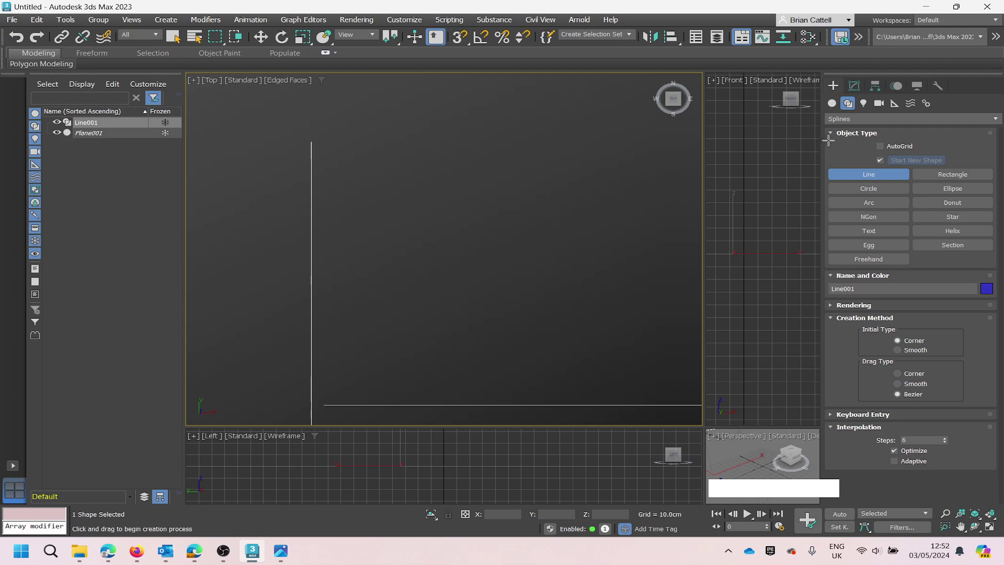
click(854, 86)
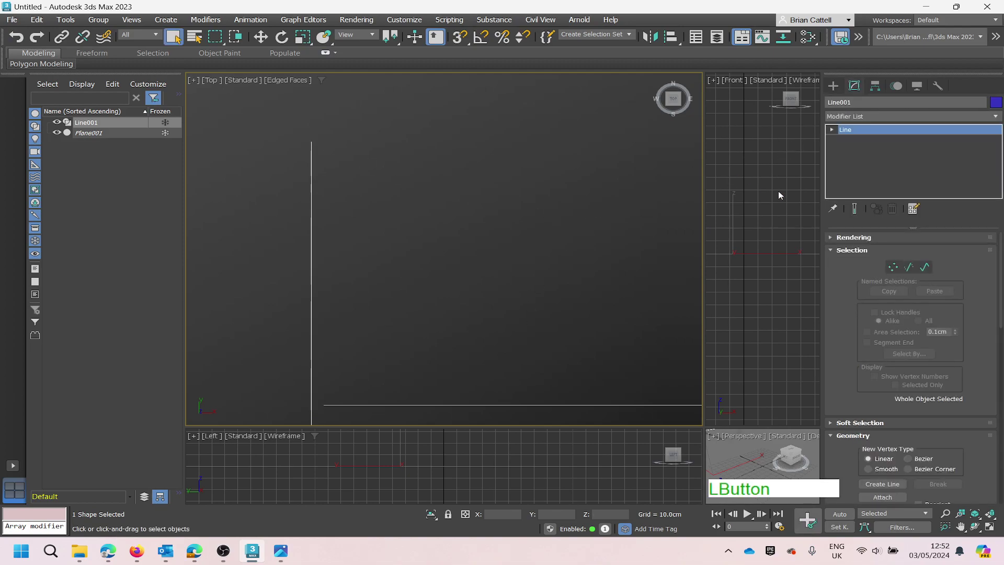
click(832, 129)
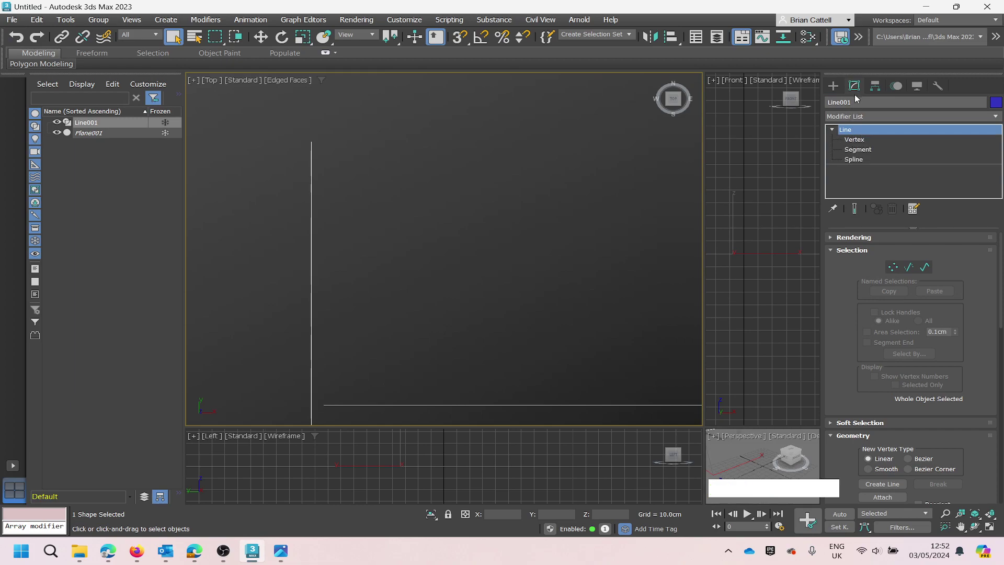
click(856, 143)
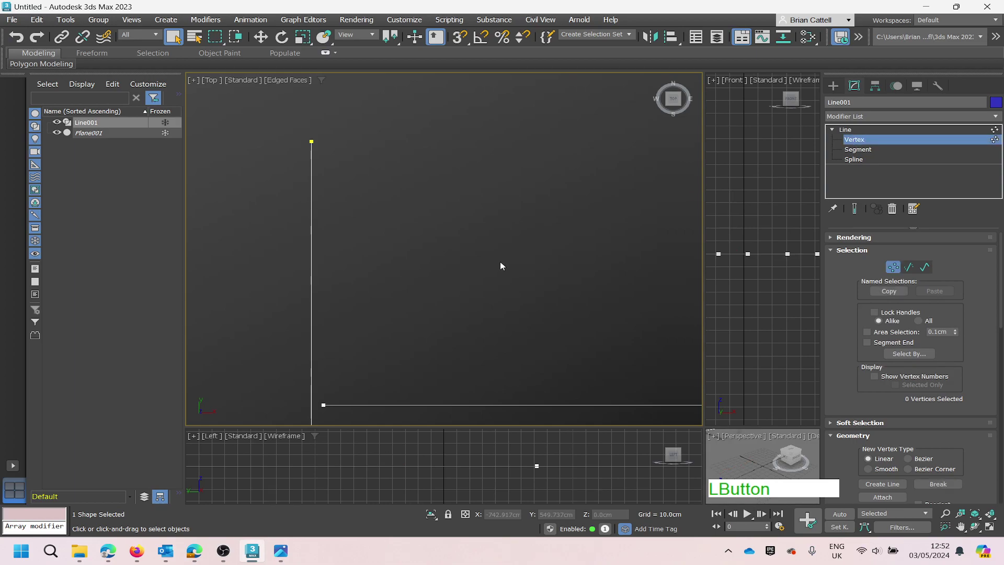
click(312, 142)
key(w)
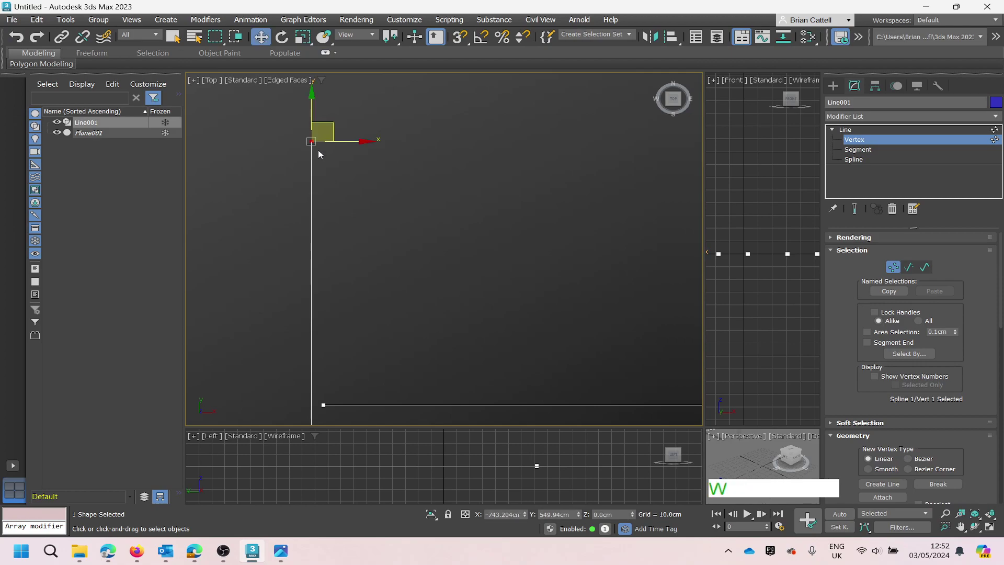
drag(312, 108, 328, 361)
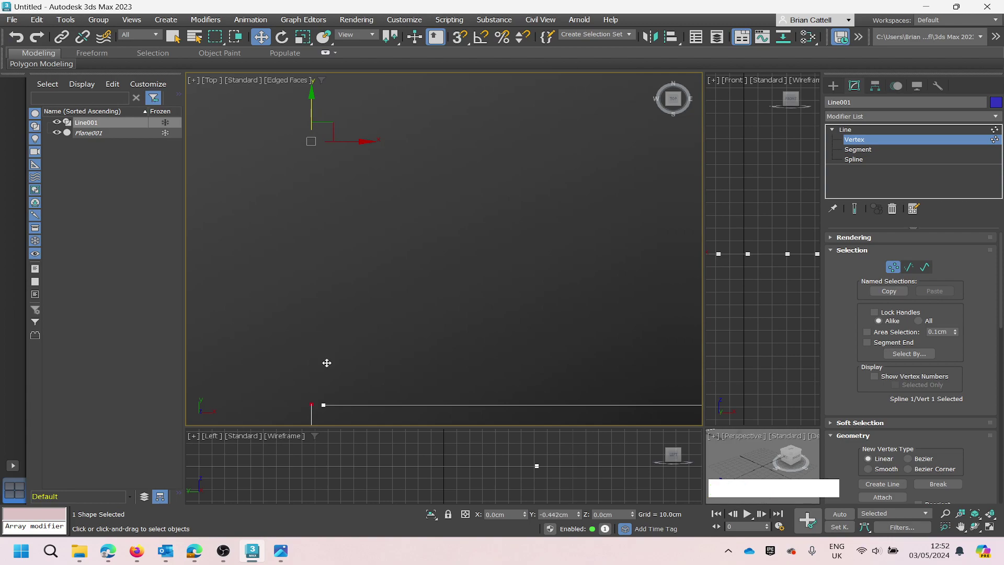
drag(327, 363, 325, 361)
Move the line's end vertex along X until it lines up with the left wall segment.
scroll(316, 405, up, 3)
scroll(312, 409, up, 6)
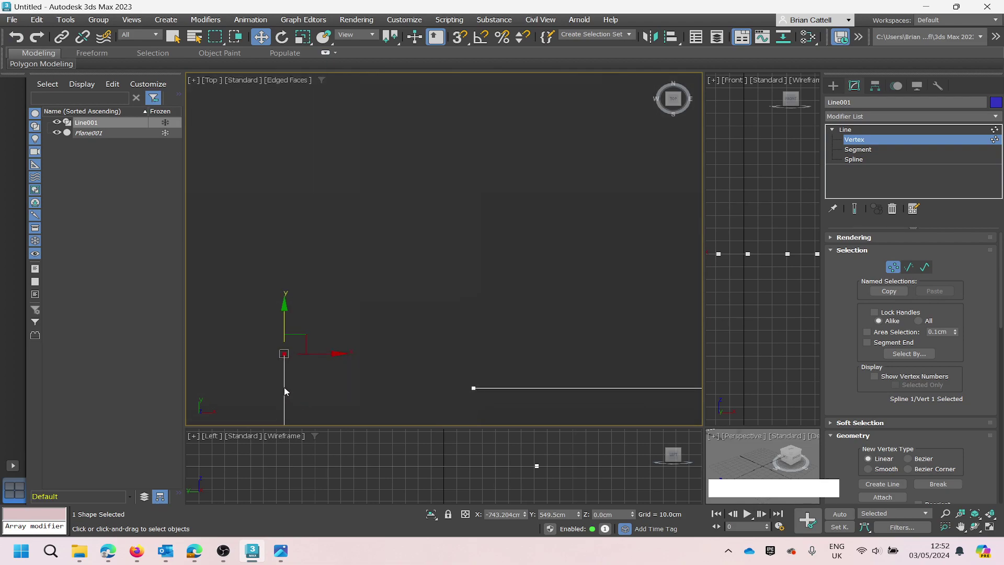
scroll(448, 397, up, 2)
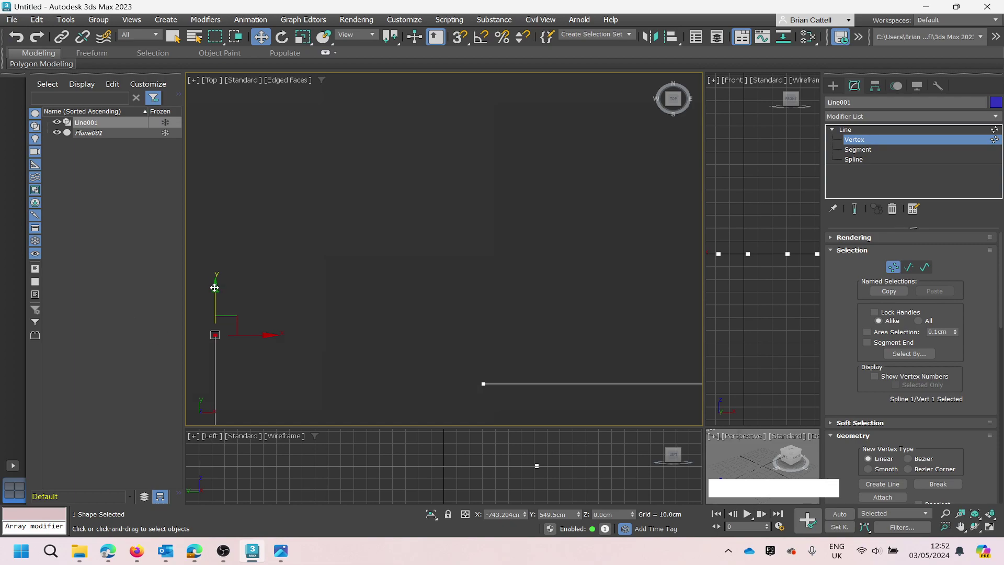
click(484, 384)
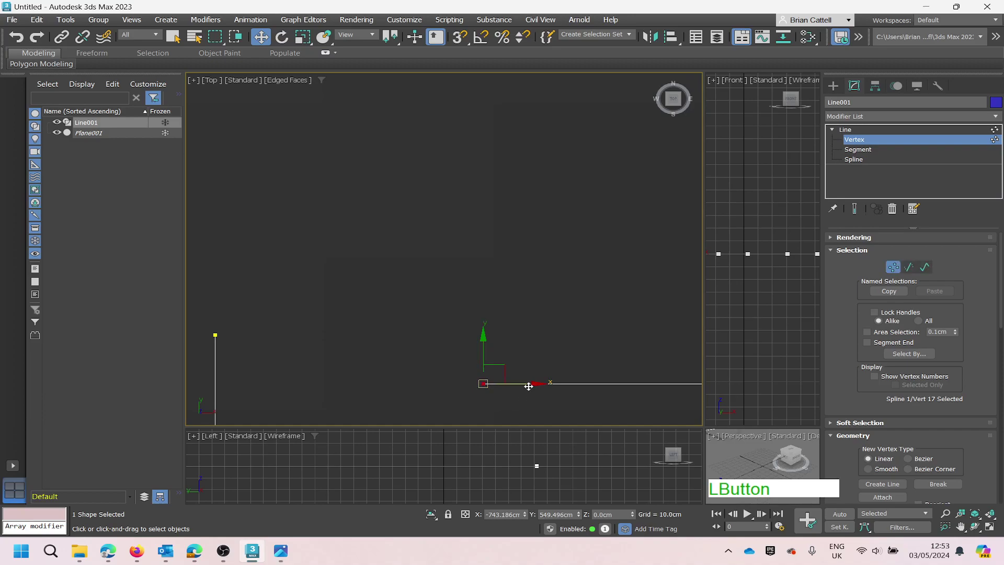
drag(533, 384, 265, 382)
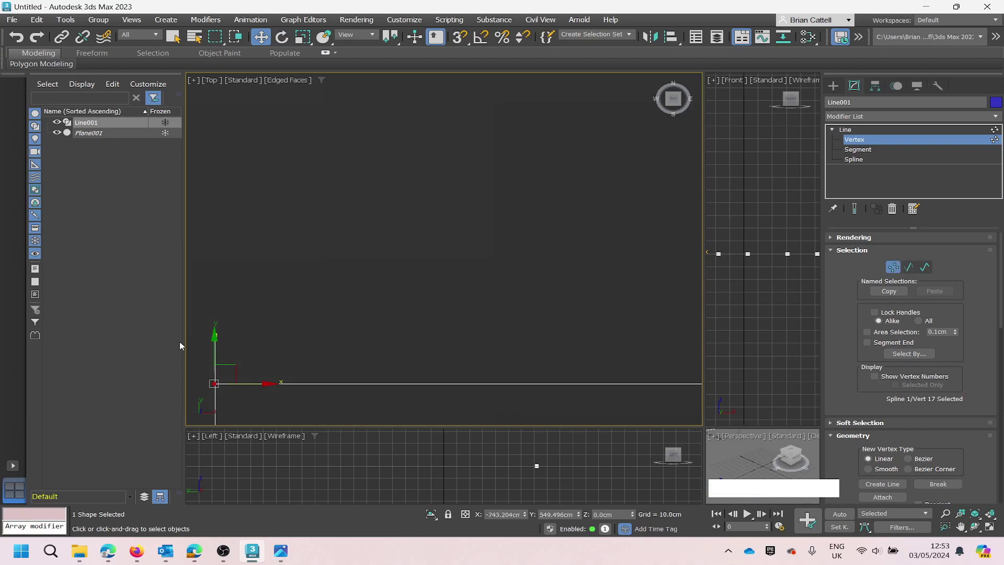
scroll(196, 355, up, 2)
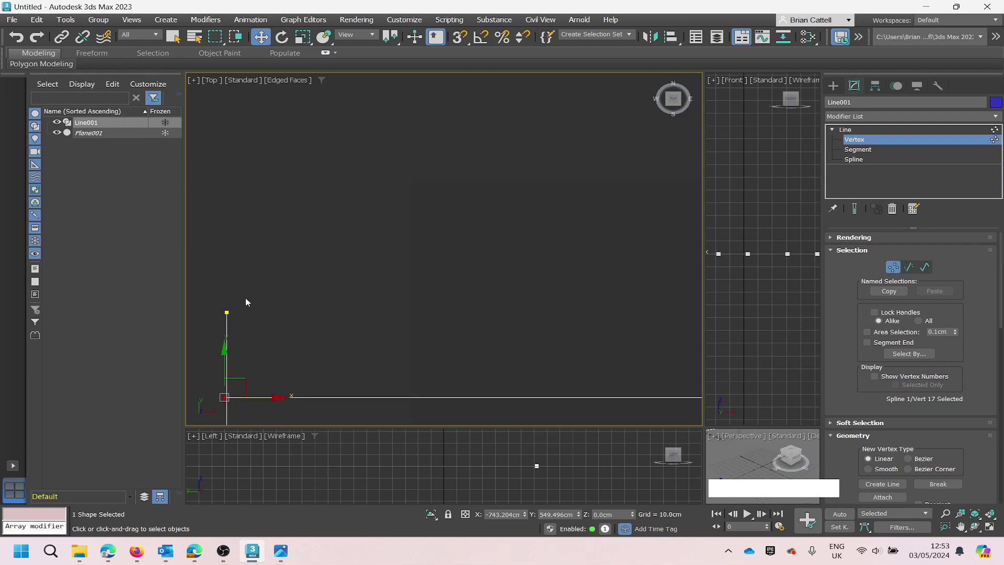
click(277, 398)
Move the line's start vertex down along Y to bring it closer to the end vertex at the corner.
scroll(212, 373, down, 1)
scroll(212, 395, up, 1)
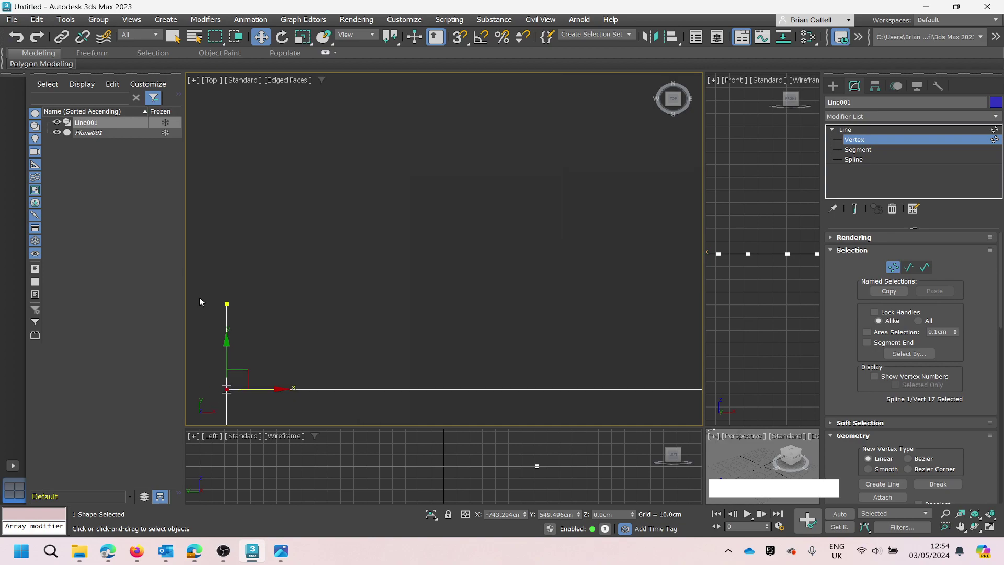
click(226, 303)
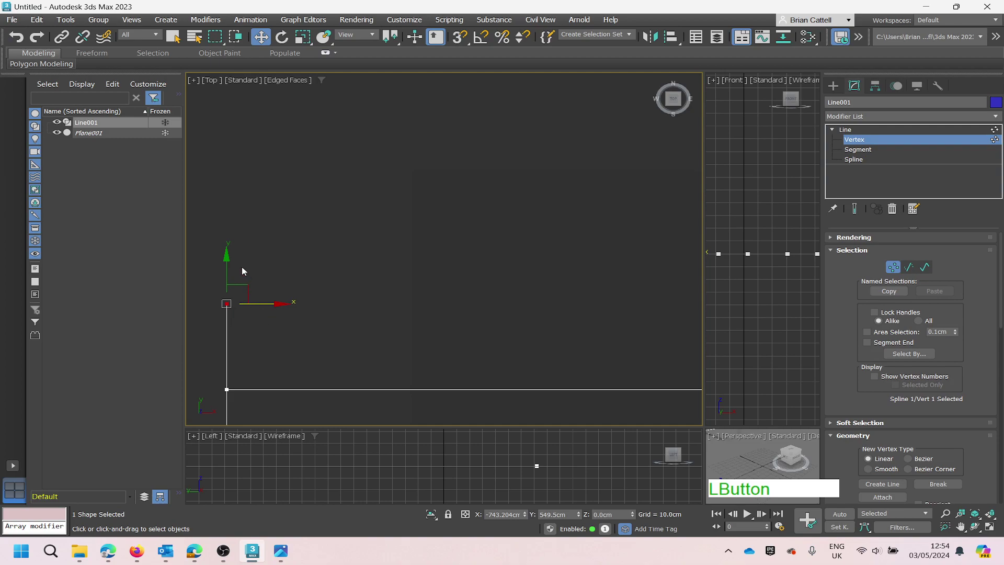
drag(225, 271, 223, 331)
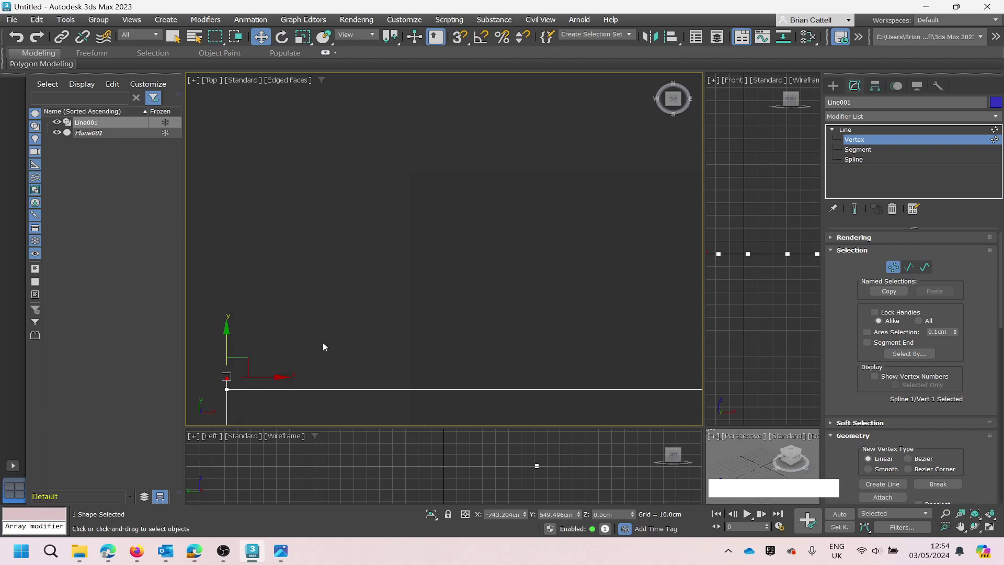
Move the line's start vertex down along Y onto the end vertex, close the spline there, and leave Vertex level.
middle_drag(327, 323, 529, 220)
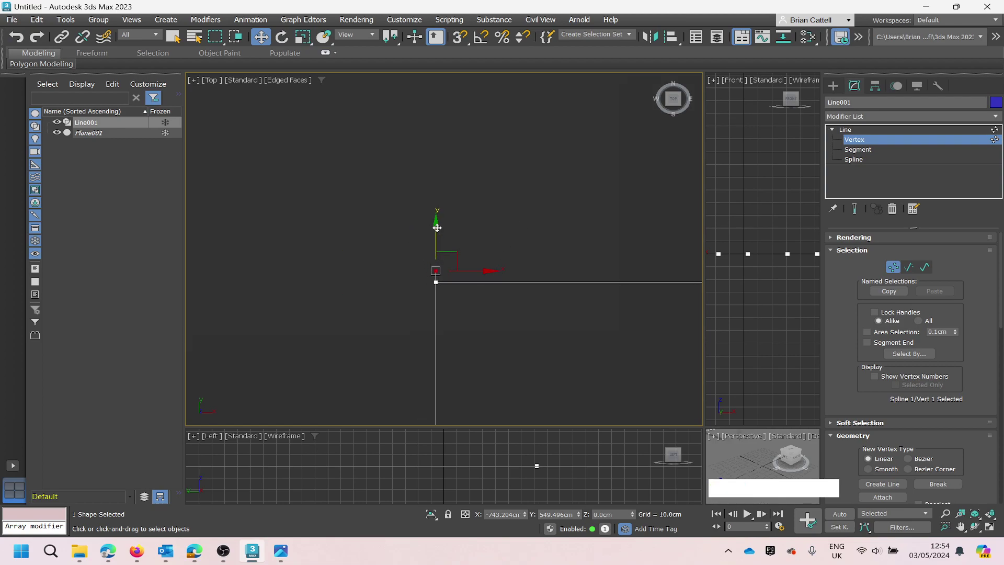
drag(434, 232, 434, 238)
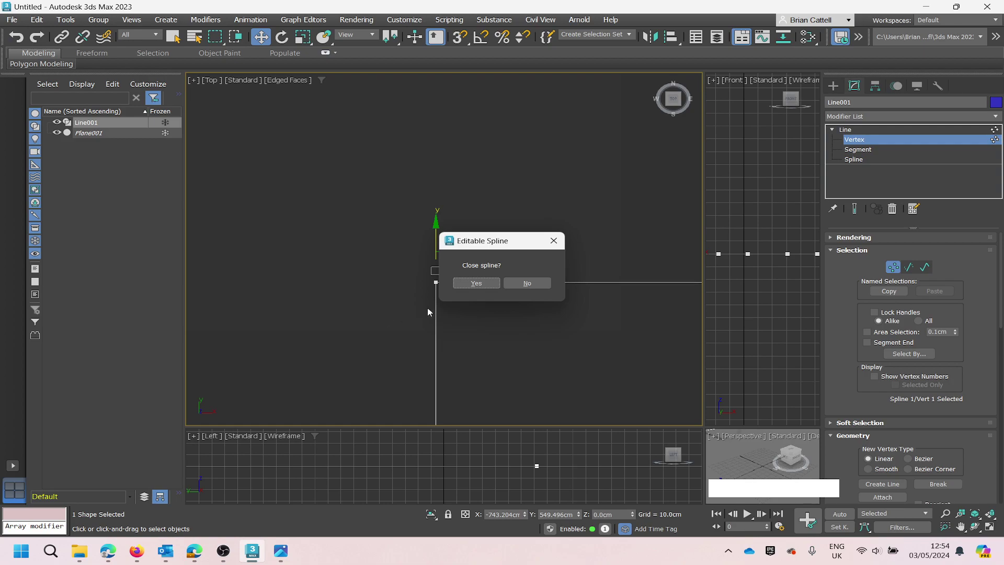
click(476, 283)
scroll(499, 334, down, 2)
scroll(531, 353, up, 2)
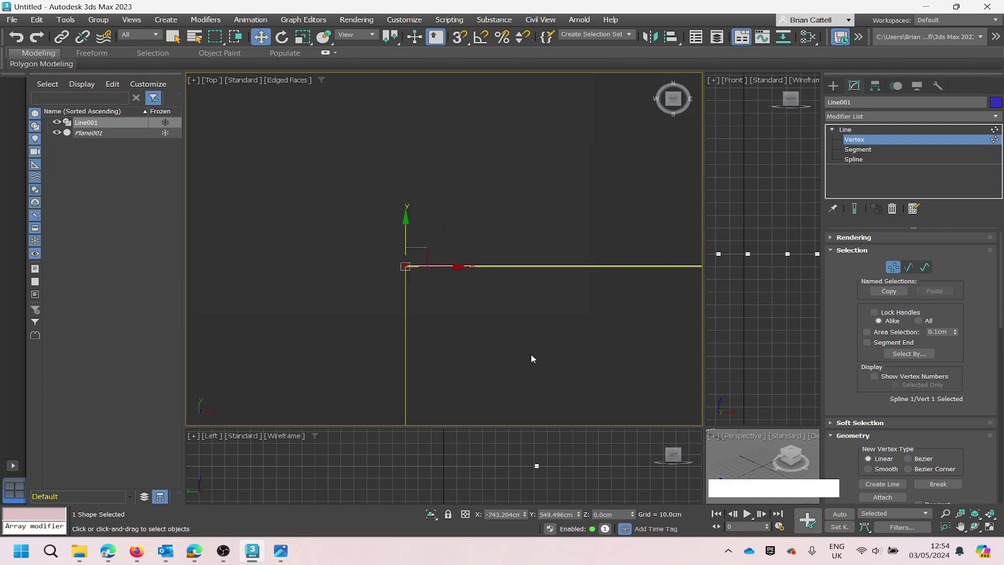
scroll(530, 355, down, 1)
scroll(529, 356, down, 1)
scroll(529, 353, down, 1)
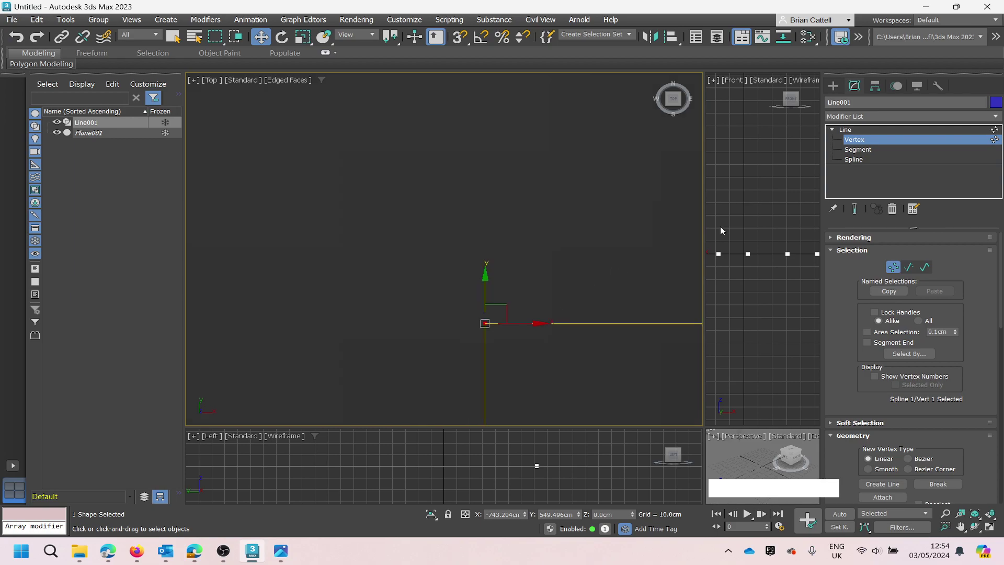
click(846, 130)
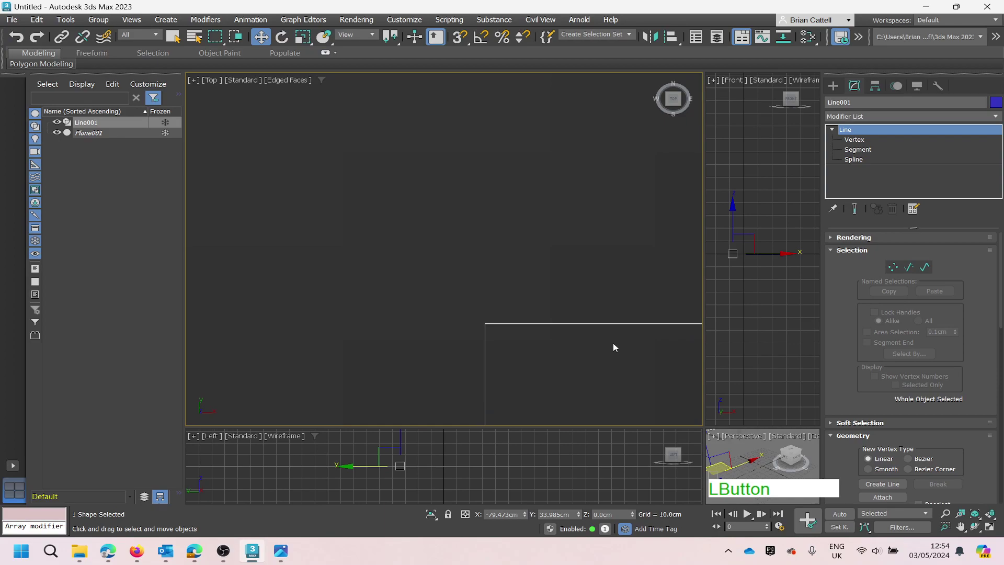
Outline the closed wall spline by 30 cm at Spline level to give the walls thickness, and return to the Line level.
click(990, 528)
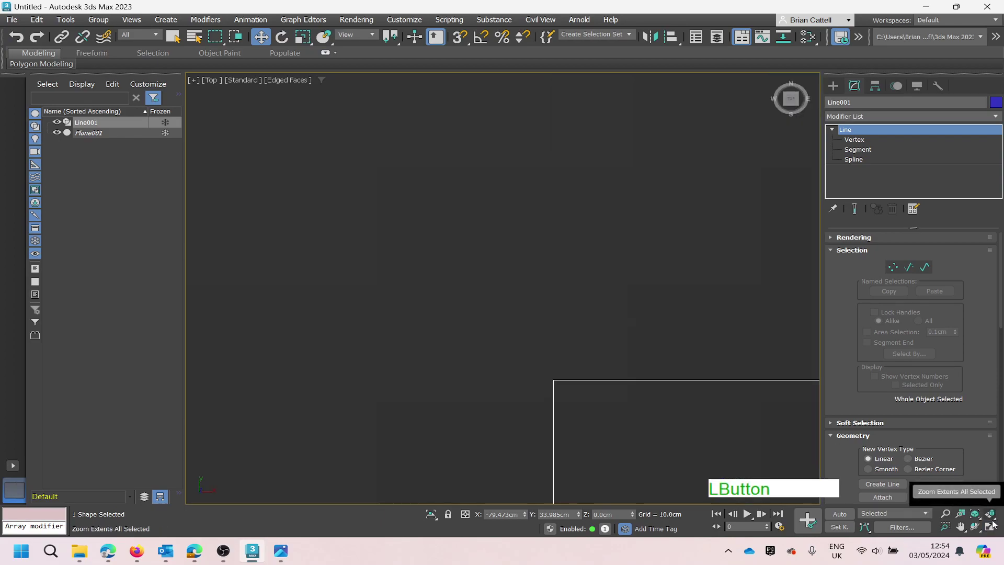
click(990, 528)
click(990, 513)
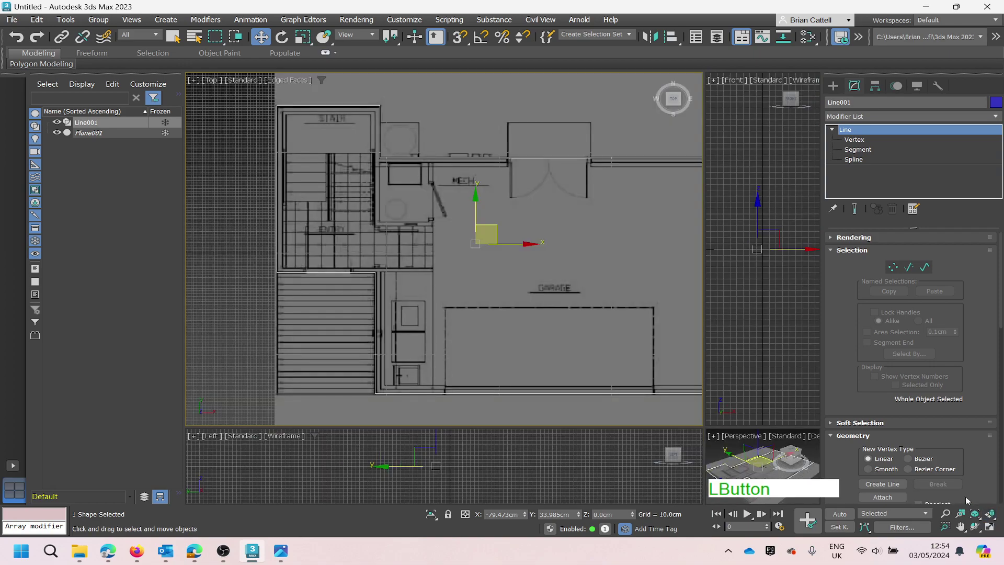
middle_drag(564, 270, 544, 268)
middle_drag(534, 270, 534, 270)
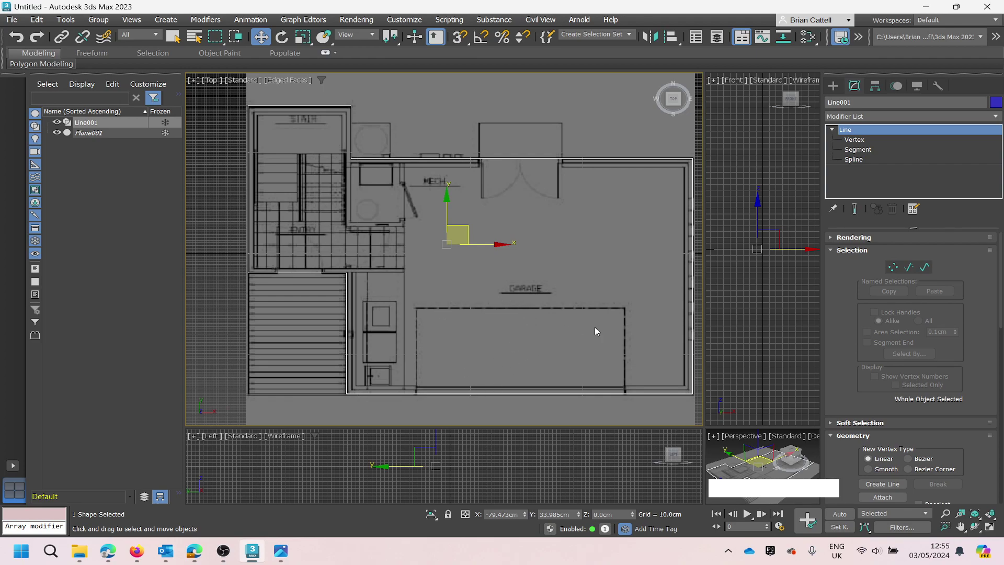
click(854, 159)
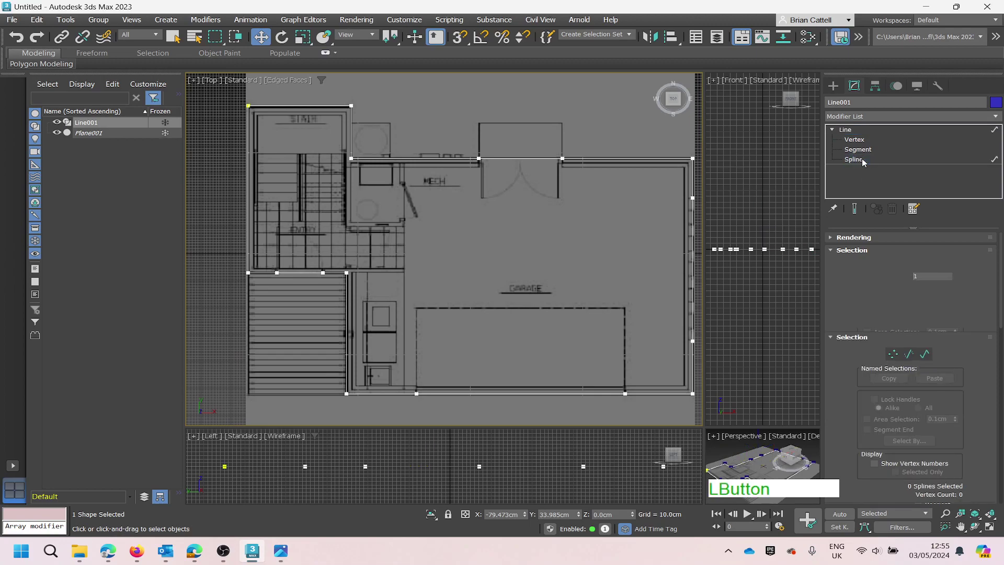
click(691, 258)
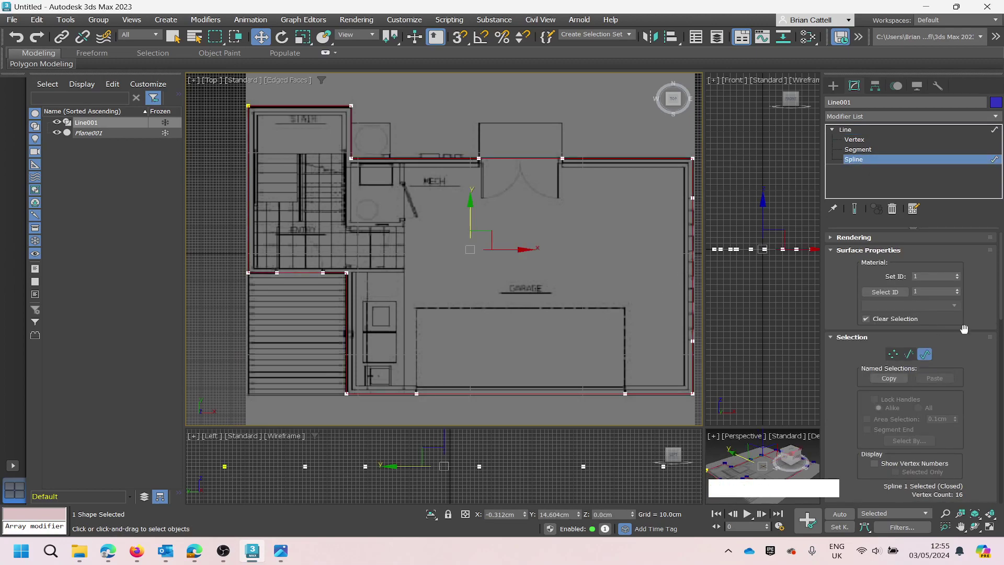
scroll(979, 293, down, 4)
scroll(979, 311, down, 5)
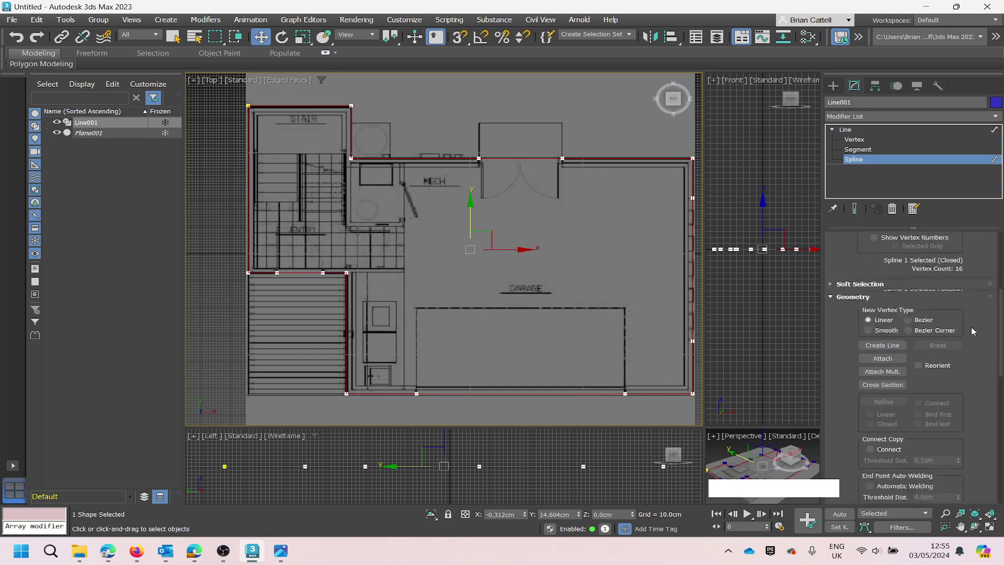
scroll(972, 338, down, 2)
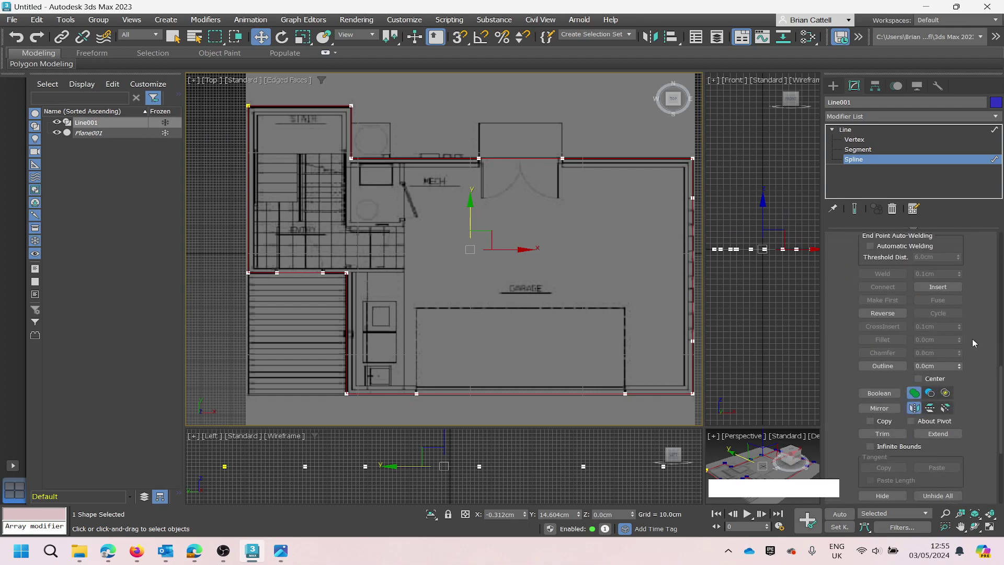
click(936, 366)
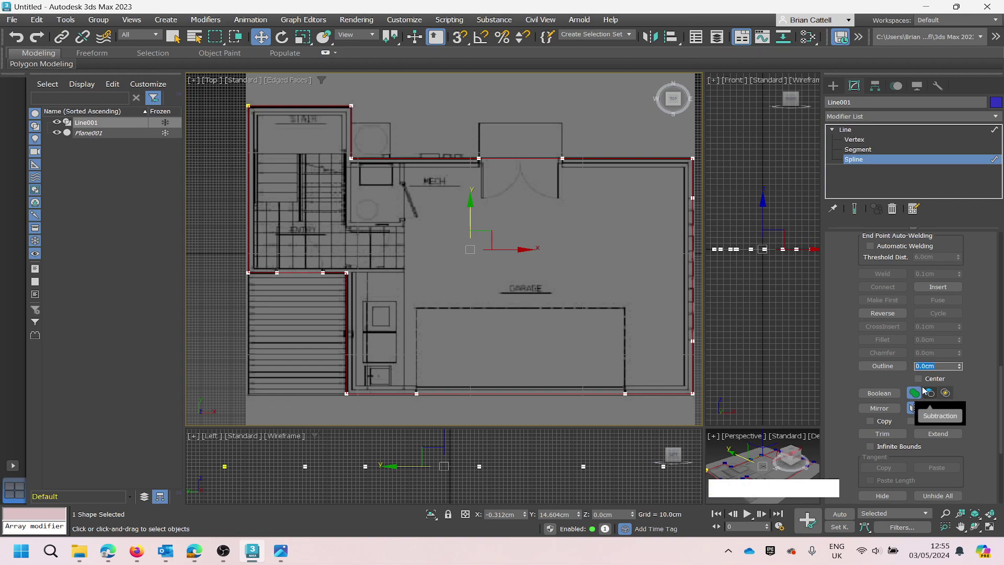
text(30)
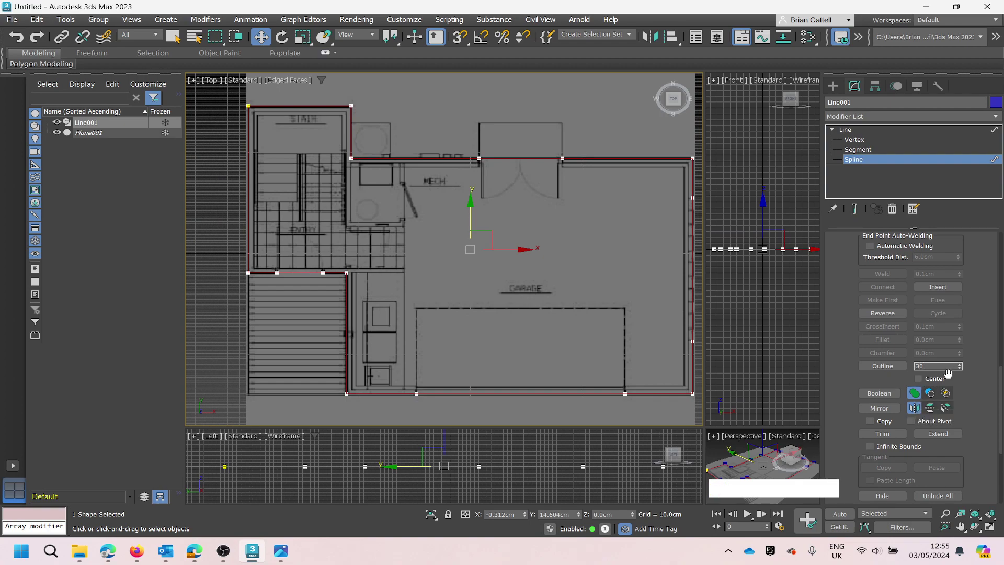
key(Return)
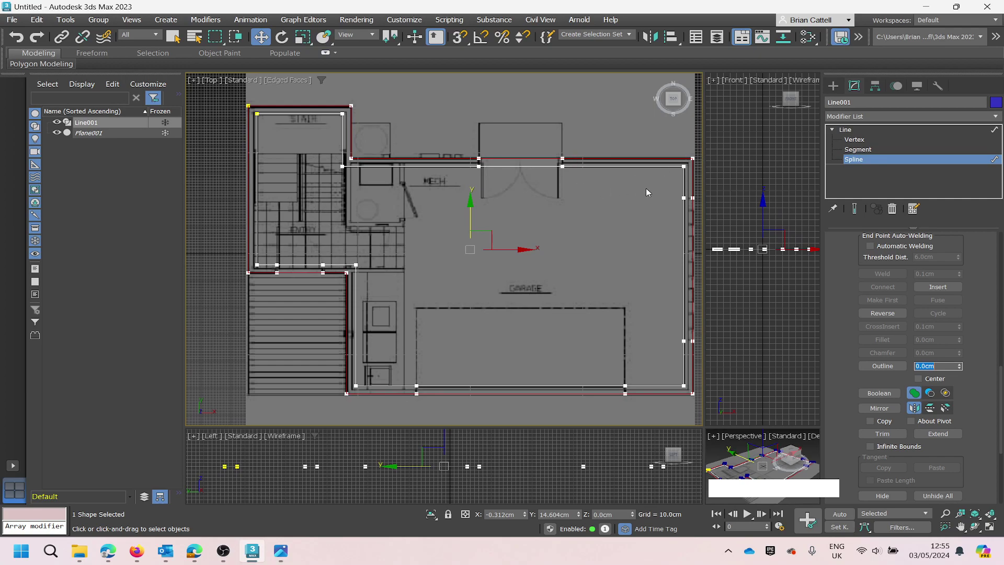
click(469, 249)
click(846, 130)
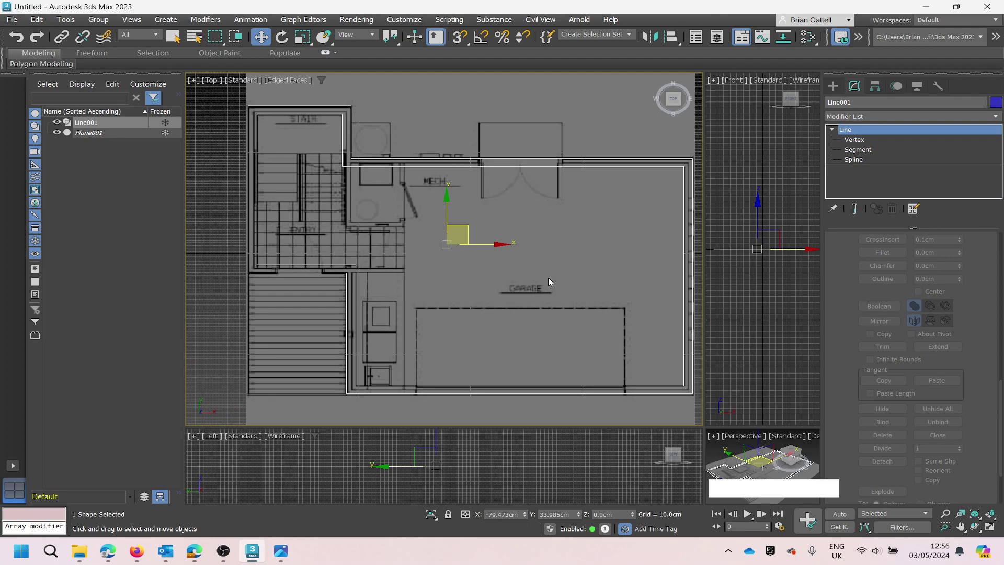
Apply a CrossSection modifier to the double wall outline and collapse the stack to it.
click(996, 118)
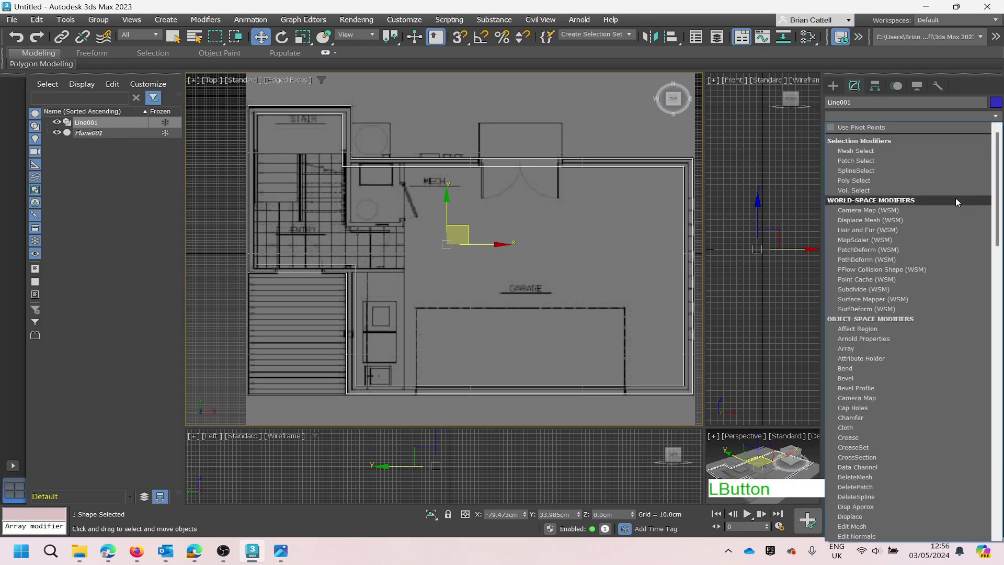
scroll(936, 256, down, 3)
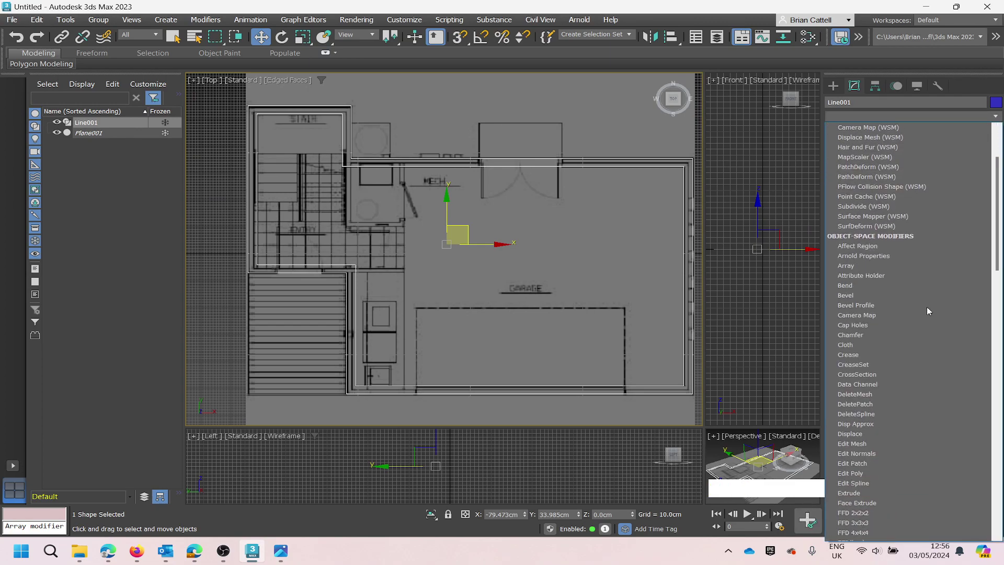
click(903, 374)
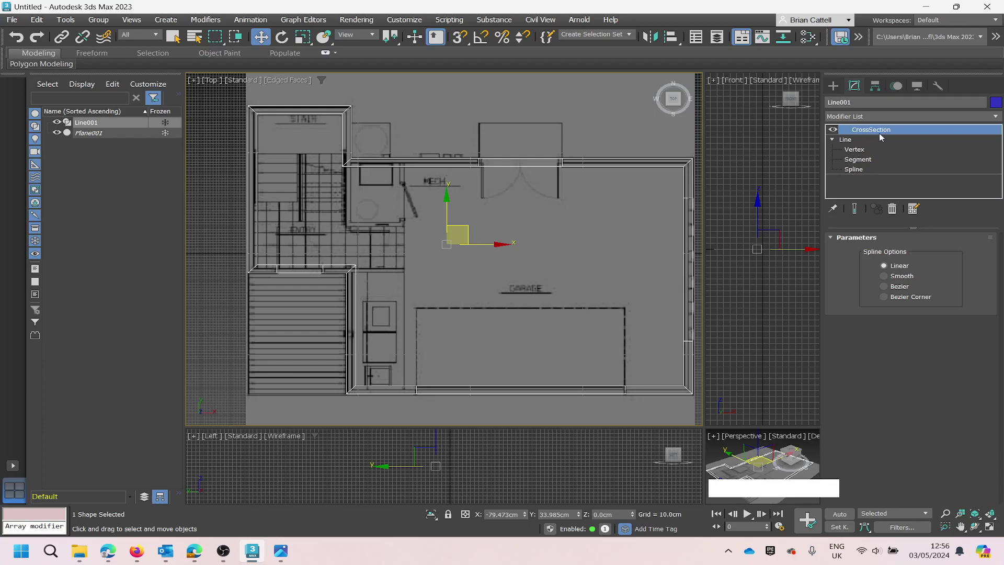
right_click(927, 130)
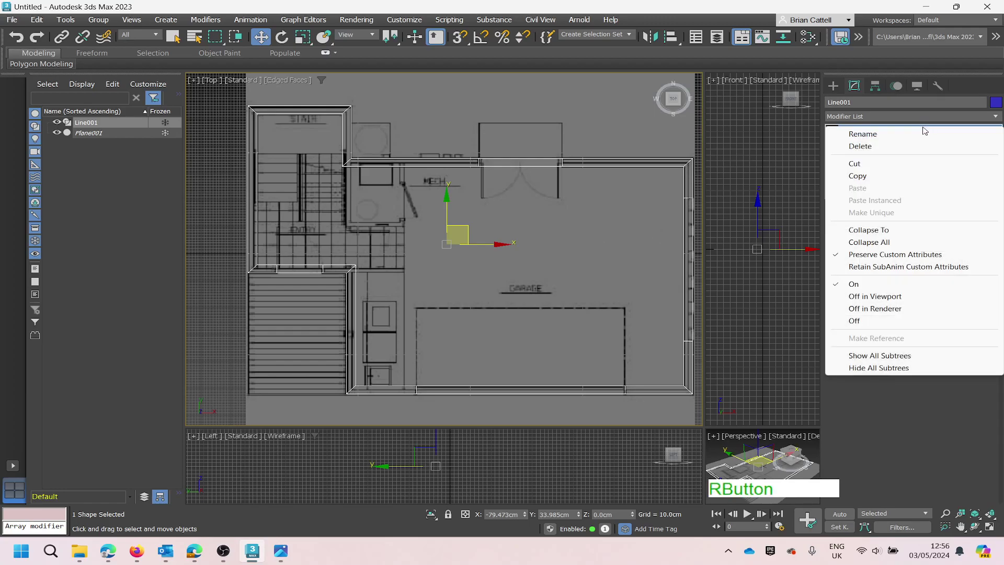
click(889, 230)
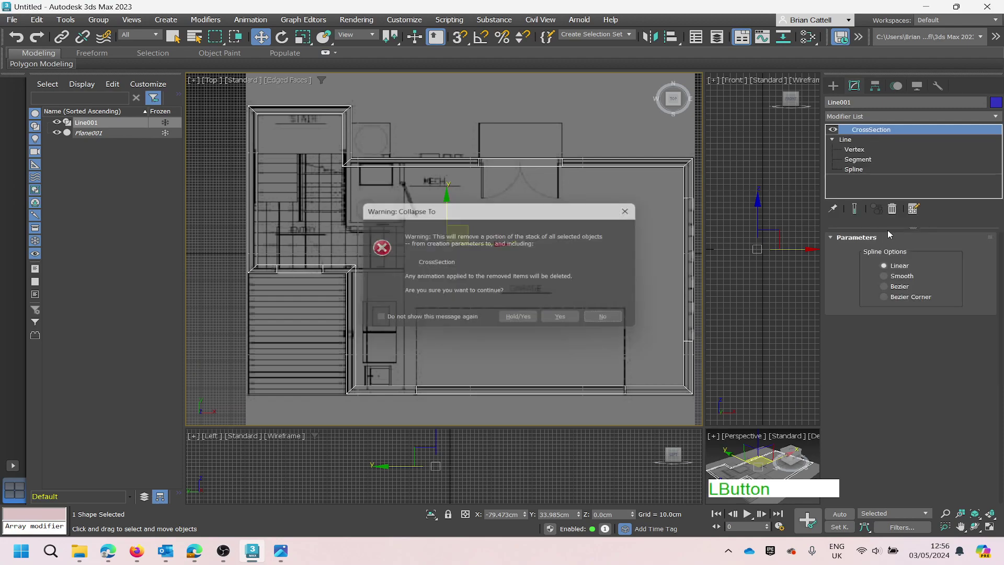
click(560, 321)
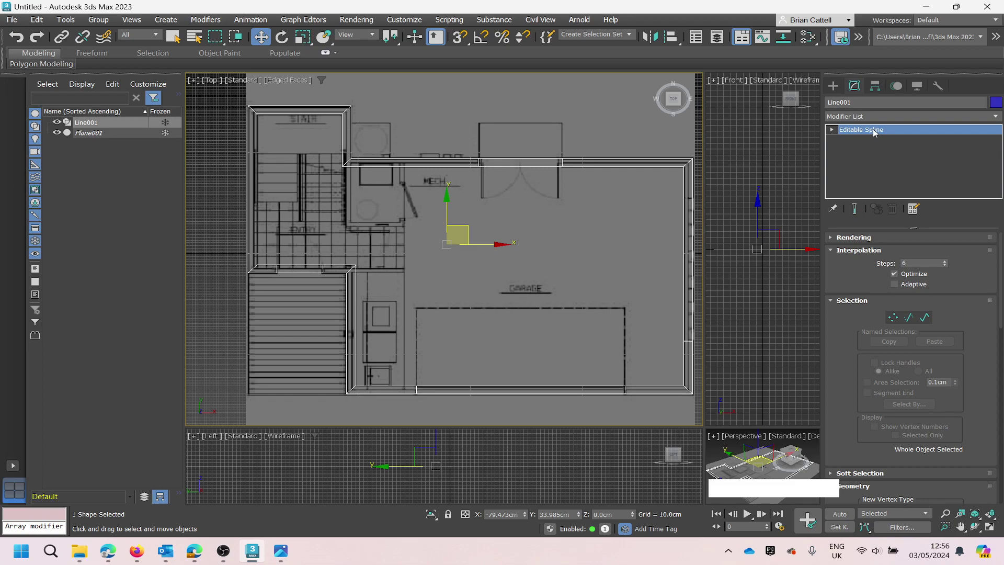
Add a Surface modifier to the wall spline and set its patch topology steps to 1.
click(998, 117)
drag(998, 162, 989, 379)
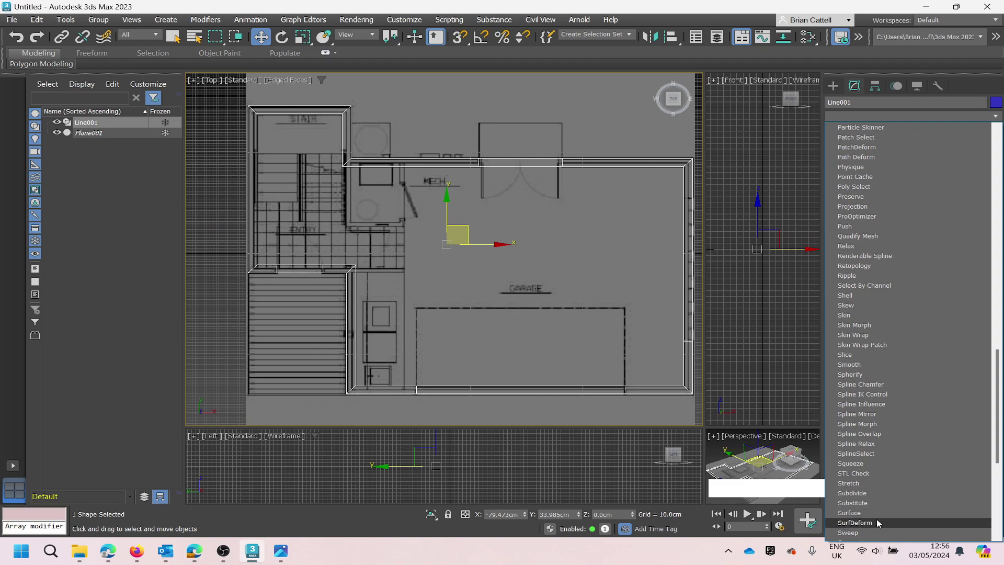
click(861, 513)
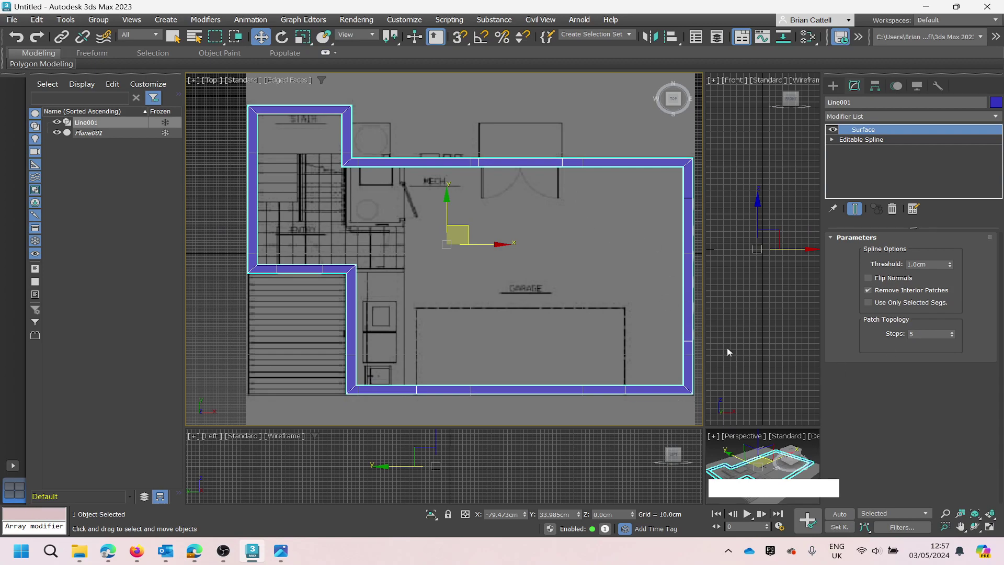
drag(924, 333, 899, 335)
text(1)
Collapse the wall object's entire modifier stack, accepting the removal of its modifiers.
right_click(893, 133)
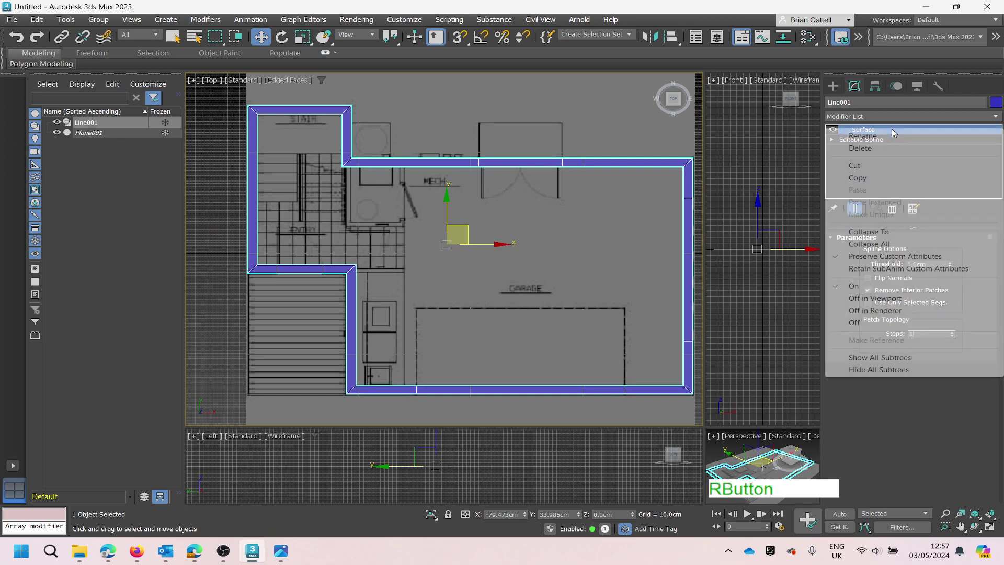
click(876, 244)
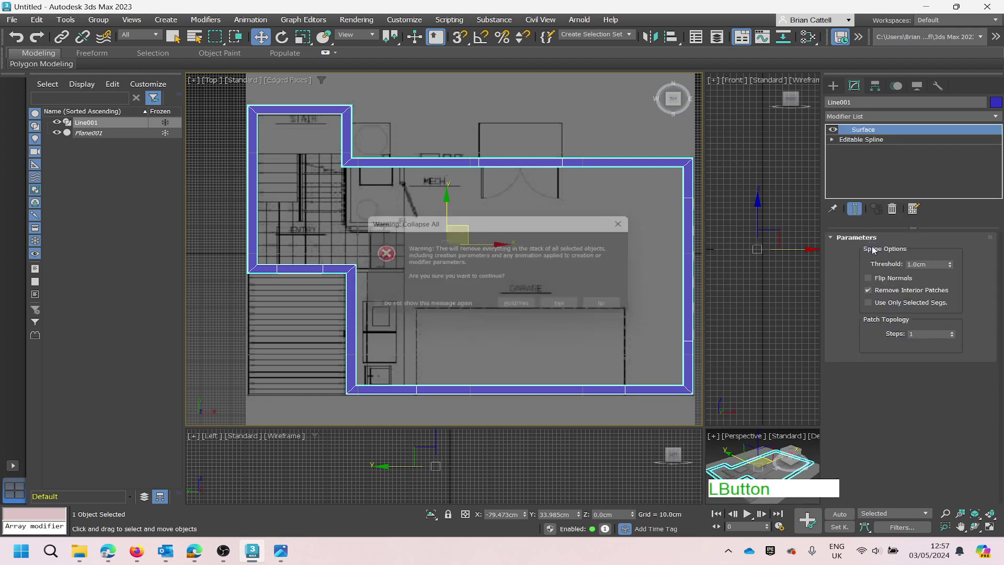
click(569, 309)
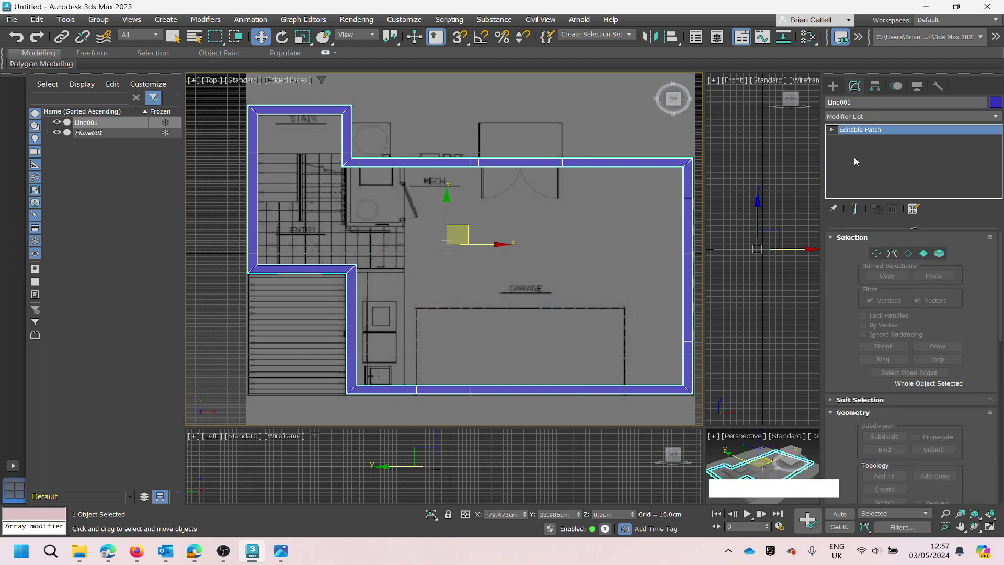
Convert the wall object from Editable Patch to Editable Poly.
scroll(984, 299, down, 1)
scroll(984, 300, down, 6)
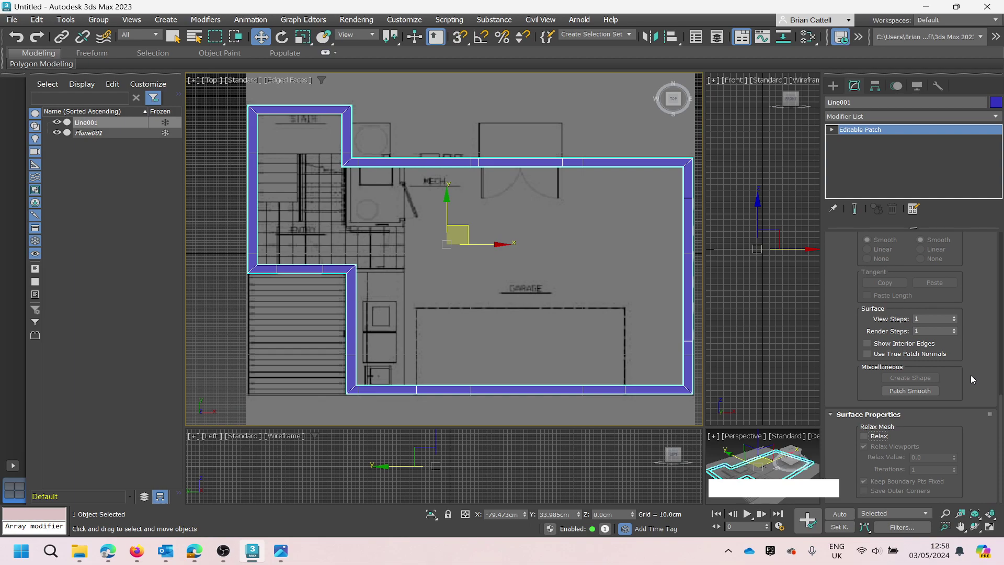
scroll(970, 375, up, 7)
scroll(968, 366, up, 3)
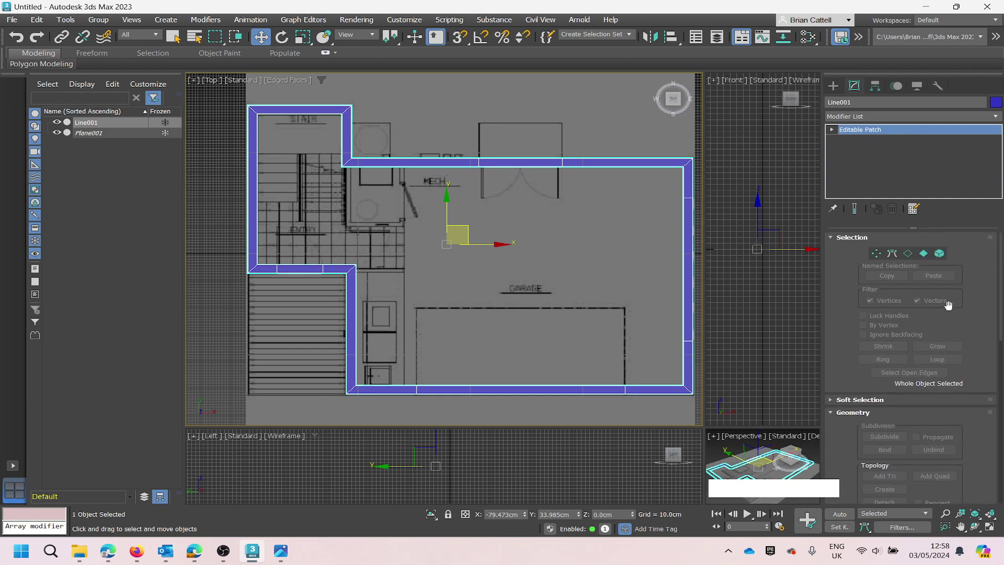
click(832, 130)
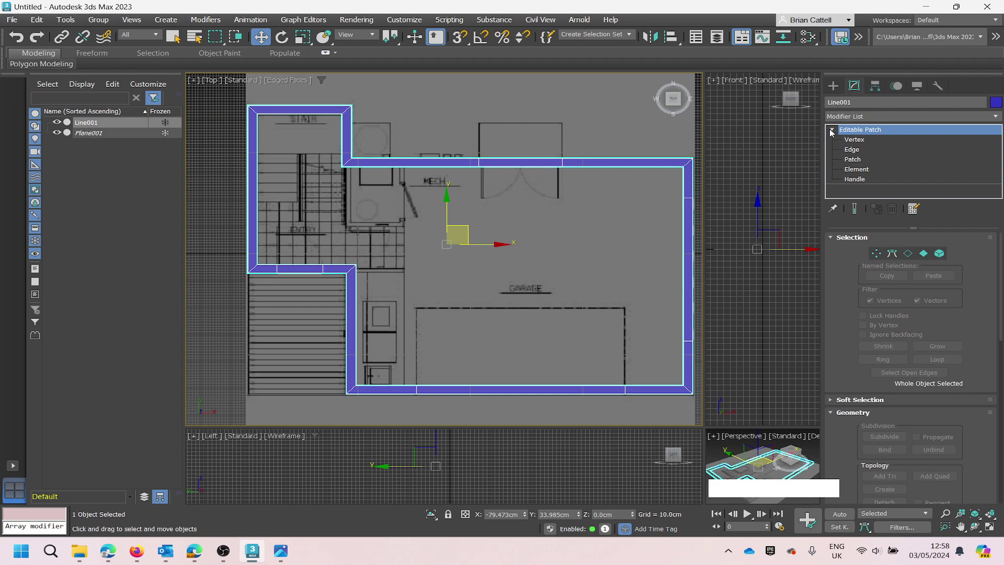
click(832, 130)
right_click(882, 132)
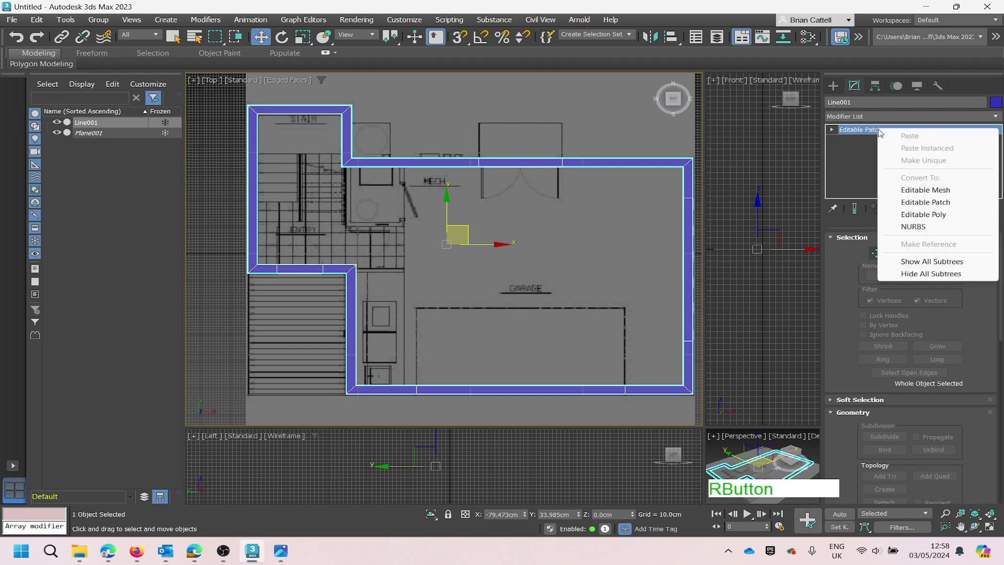
click(934, 215)
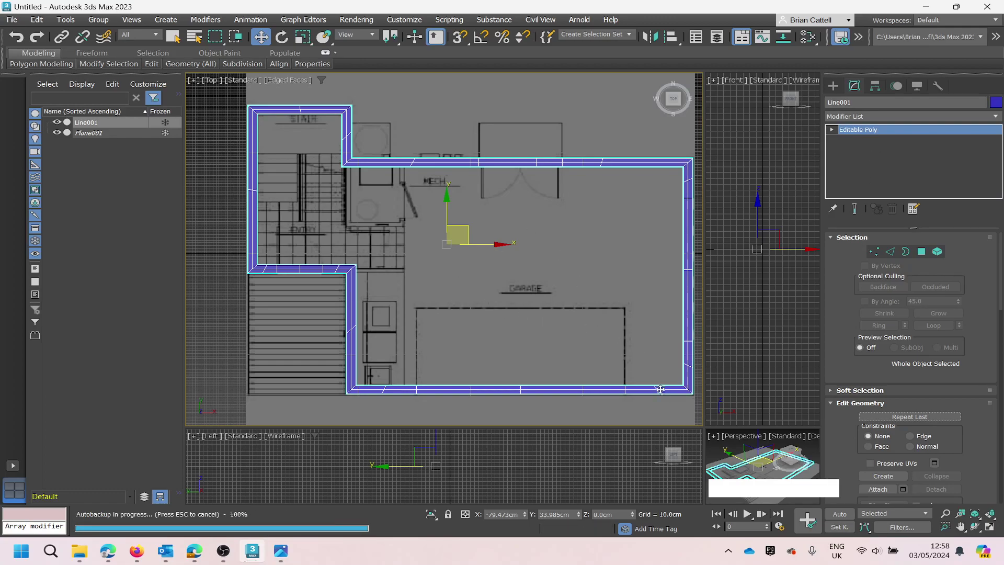
Resize the viewport layout so the Perspective view is largest, and reselect the wall object there.
drag(705, 427, 371, 211)
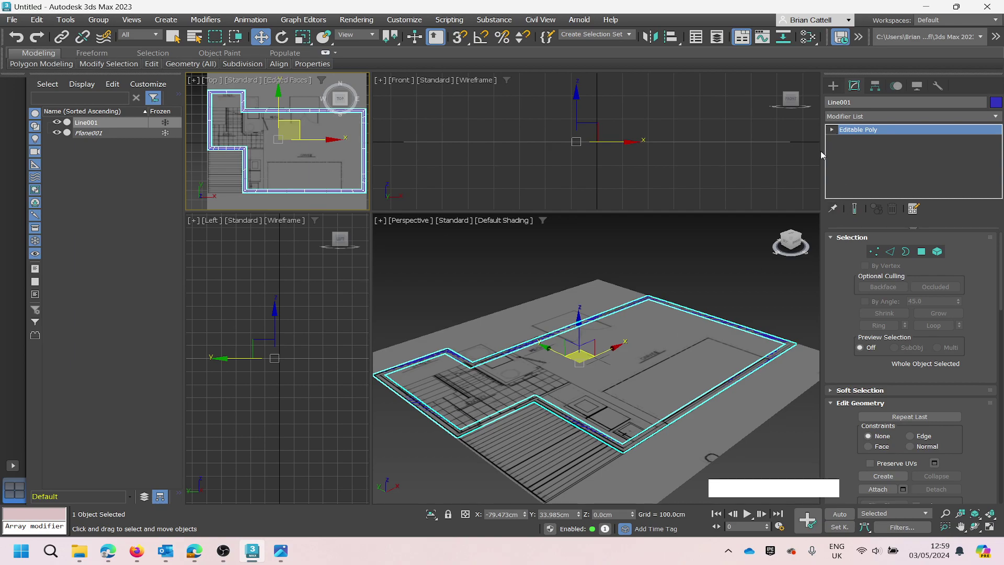
click(679, 365)
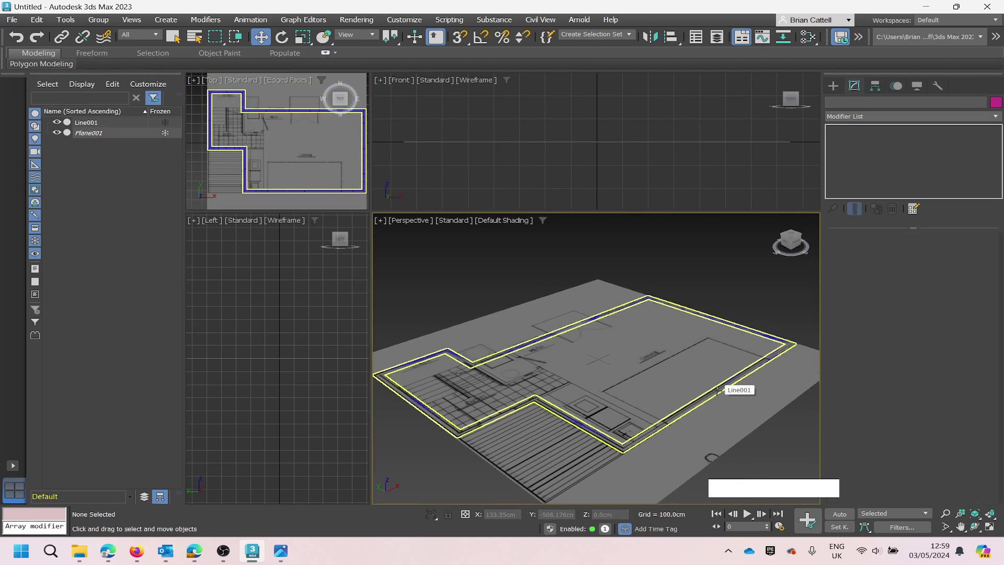
click(717, 390)
scroll(683, 358, up, 10)
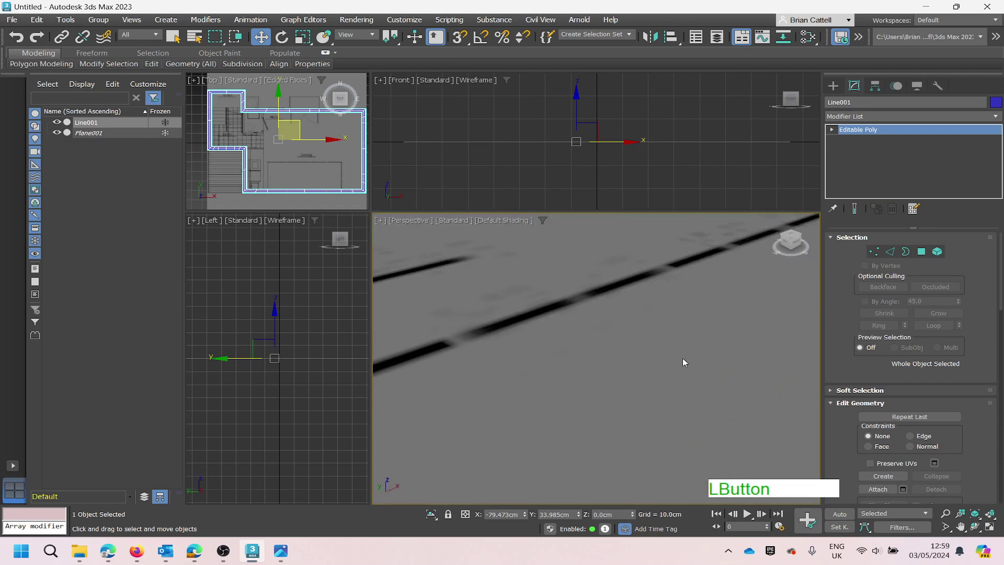
Enter polygon editing on the Editable Poly wall base and select all of its polygons.
scroll(682, 357, down, 10)
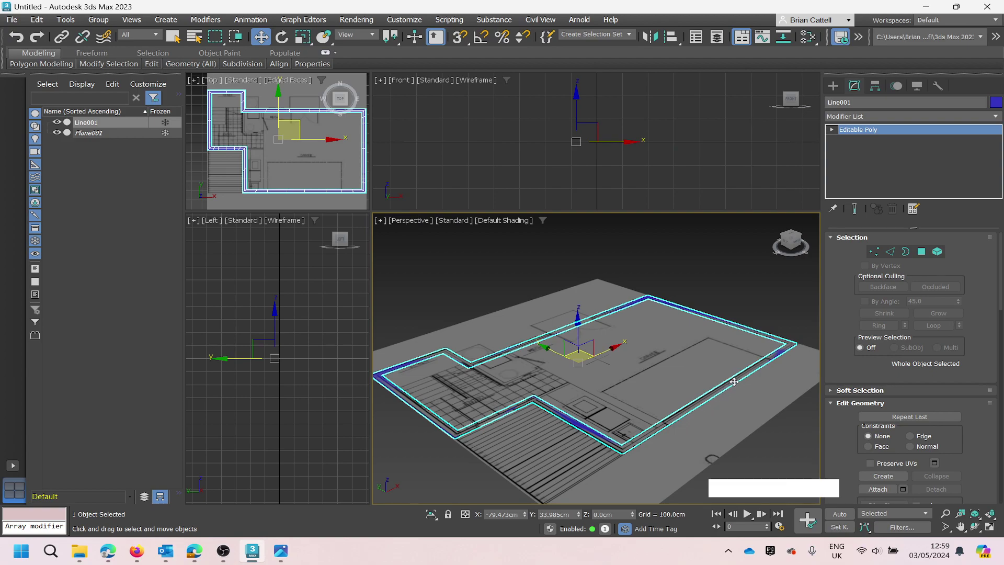
scroll(725, 402, up, 6)
mouse_move(723, 403)
middle_down()
mouse_move(715, 399)
mouse_move(717, 410)
middle_up()
scroll(716, 411, down, 5)
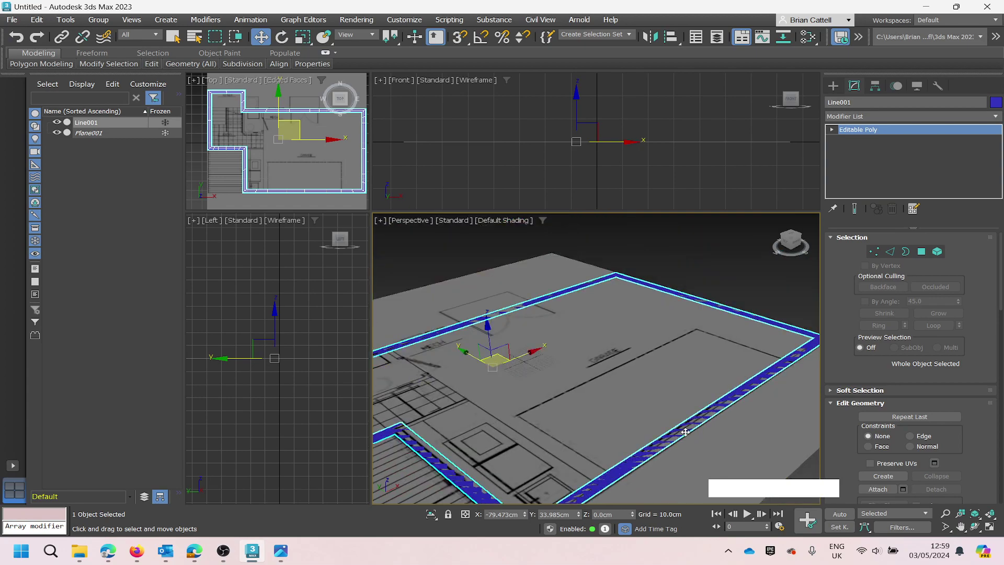
scroll(688, 432, down, 2)
scroll(658, 445, up, 4)
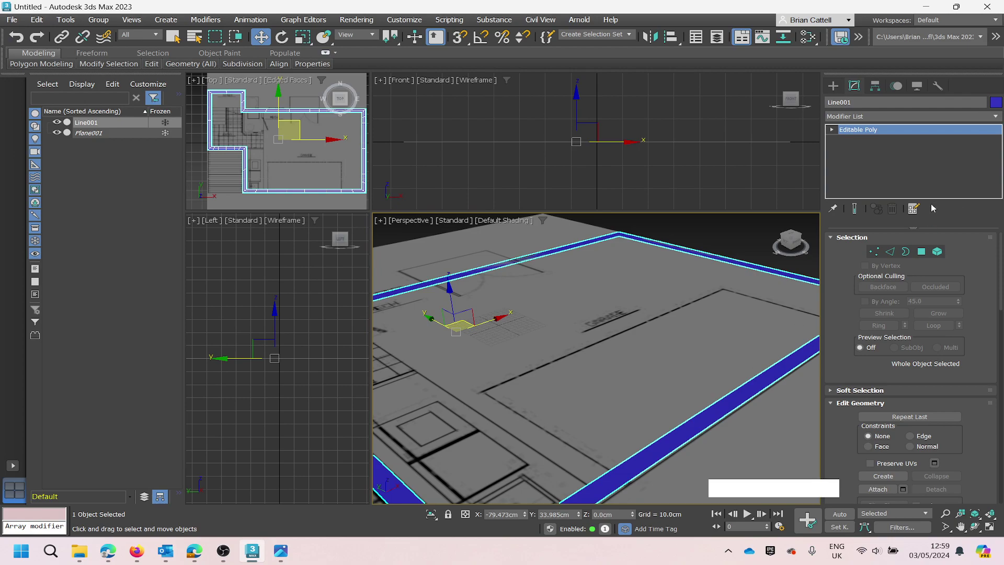
click(836, 131)
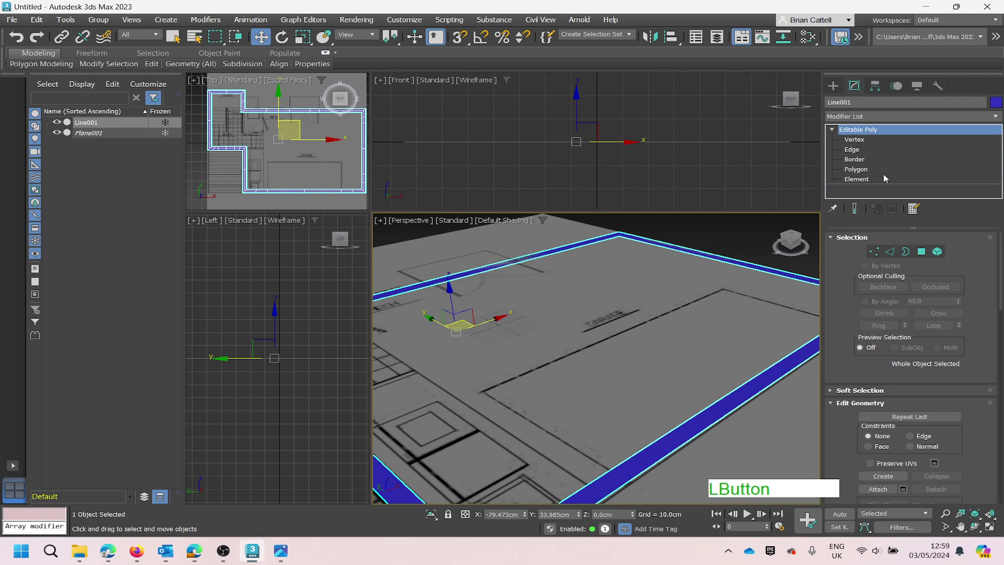
click(855, 169)
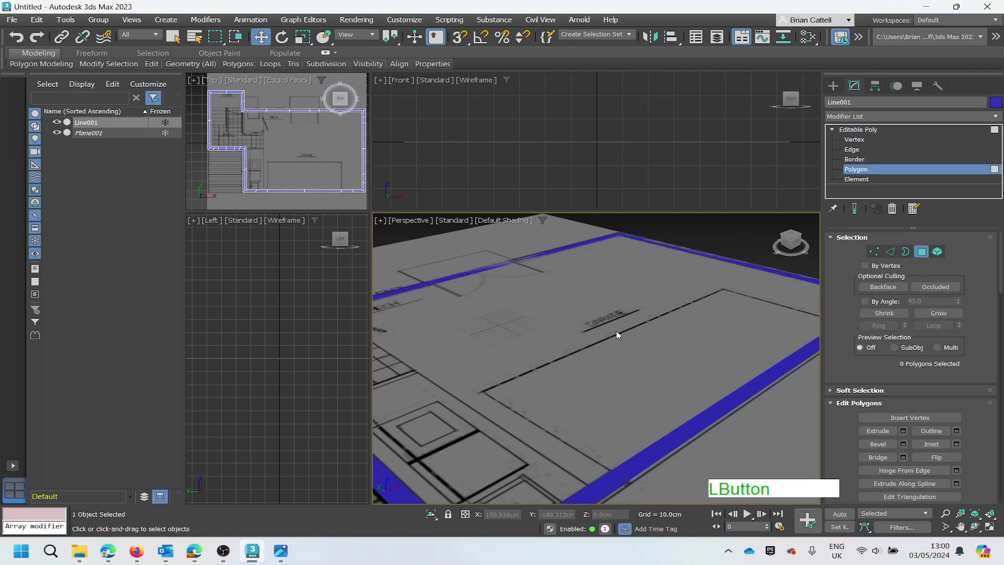
key(ctrl+a)
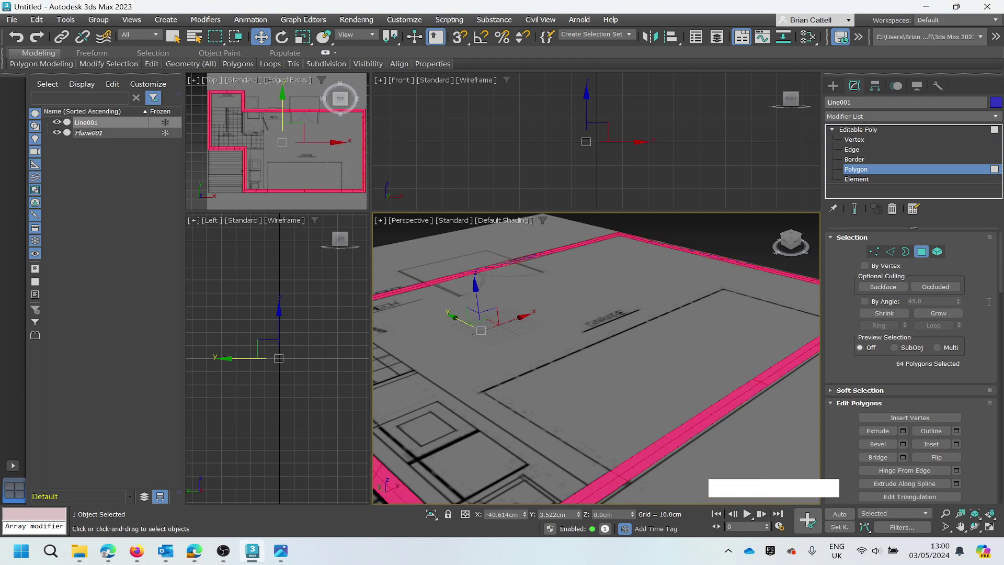
Extrude the selected wall-base polygons to a height of 300 cm.
drag(1001, 260, 1001, 267)
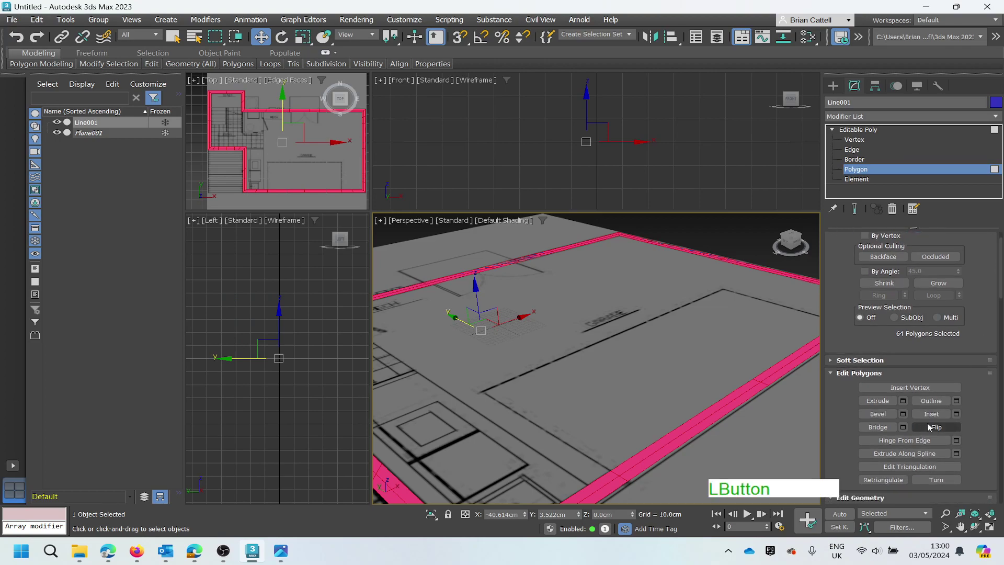
click(903, 402)
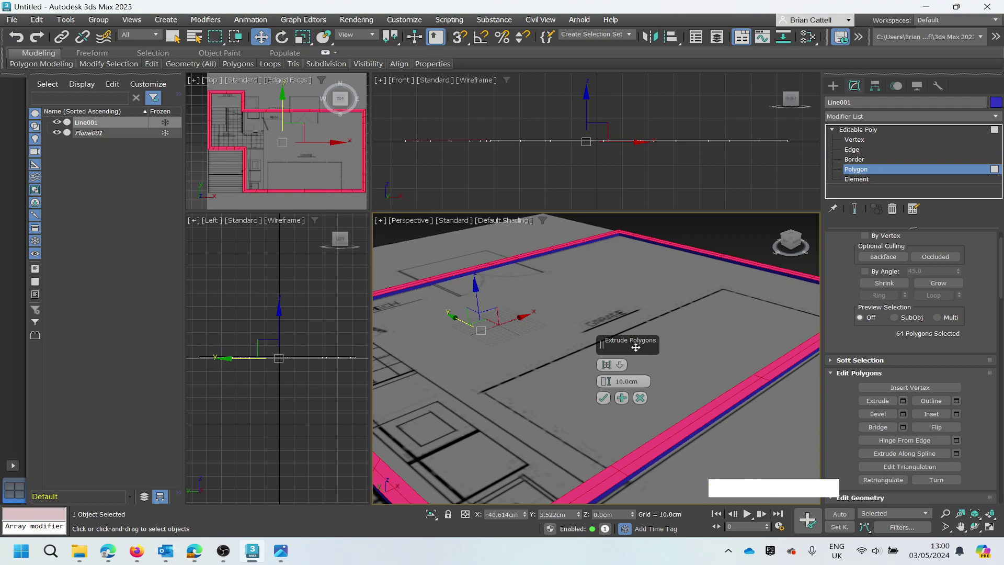
key(z)
scroll(676, 303, up, 3)
scroll(662, 330, down, 3)
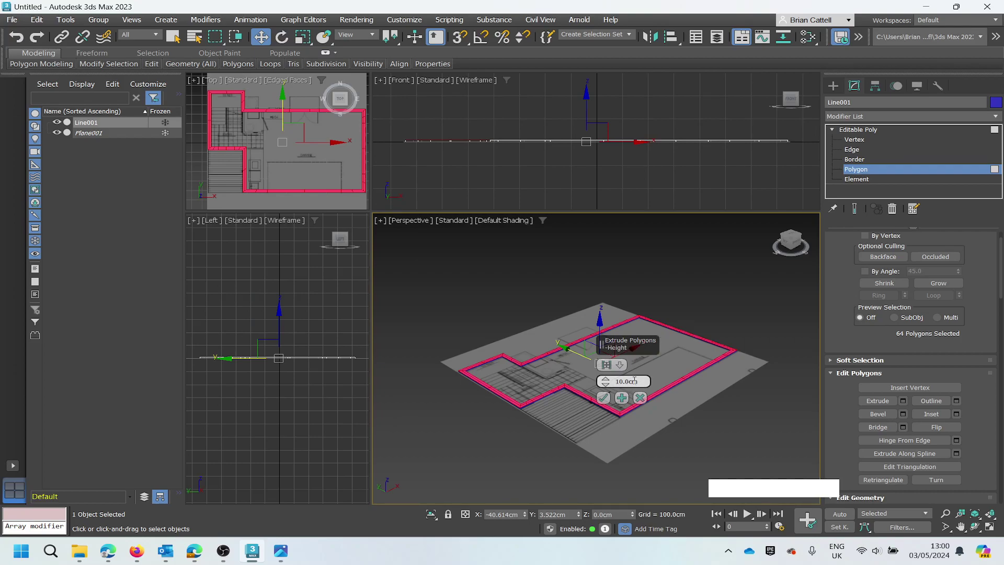
drag(640, 380, 612, 383)
text(300)
key(KP_Enter)
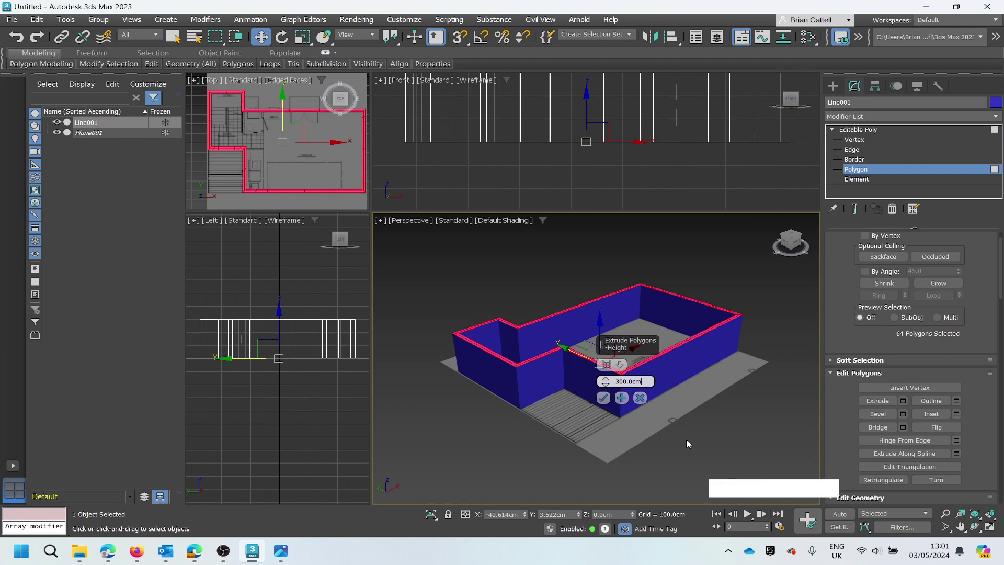
click(603, 399)
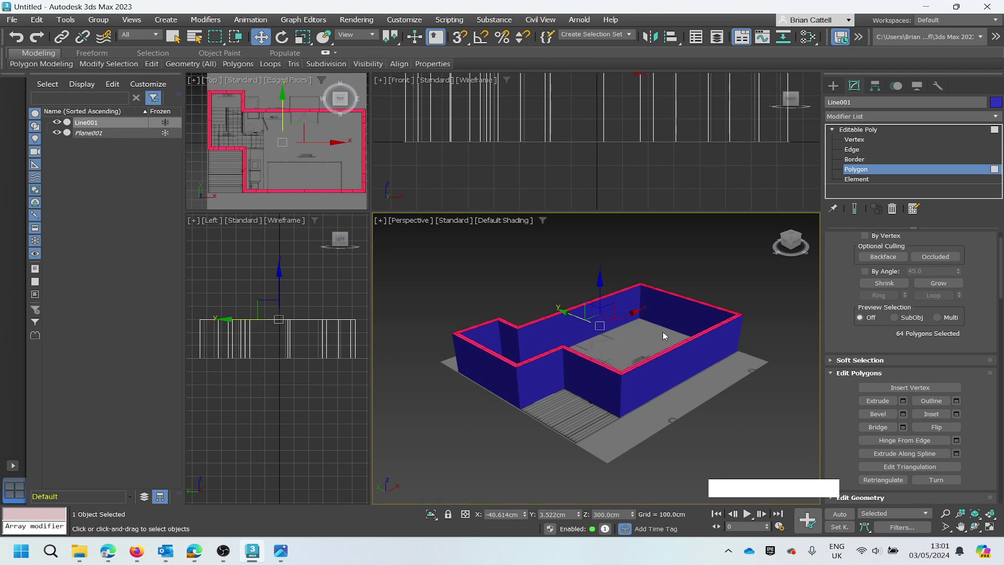
Display edged faces in the Perspective view and frame the full extruded walls in the Front view.
alt+middle_drag(669, 262, 664, 256)
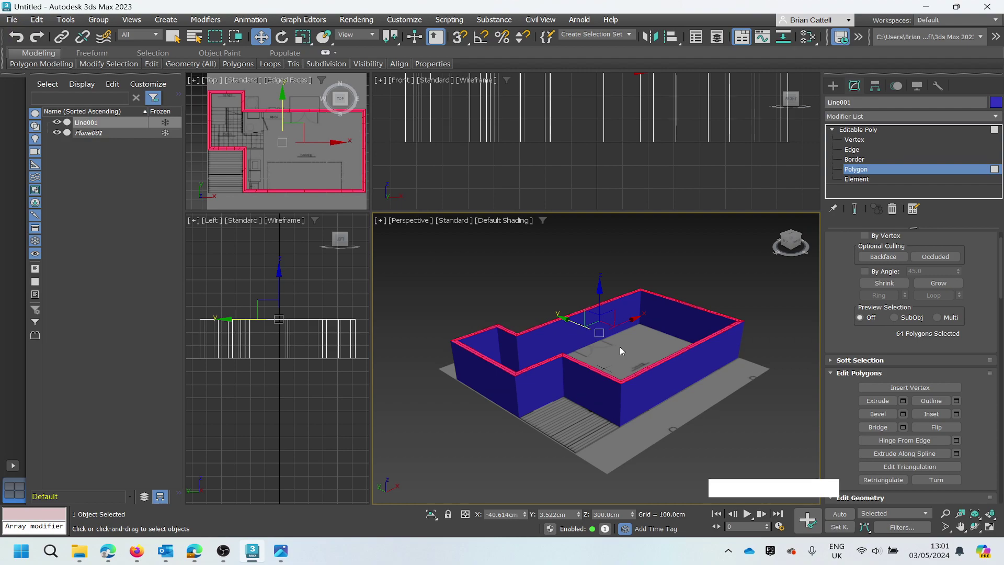
key(F4)
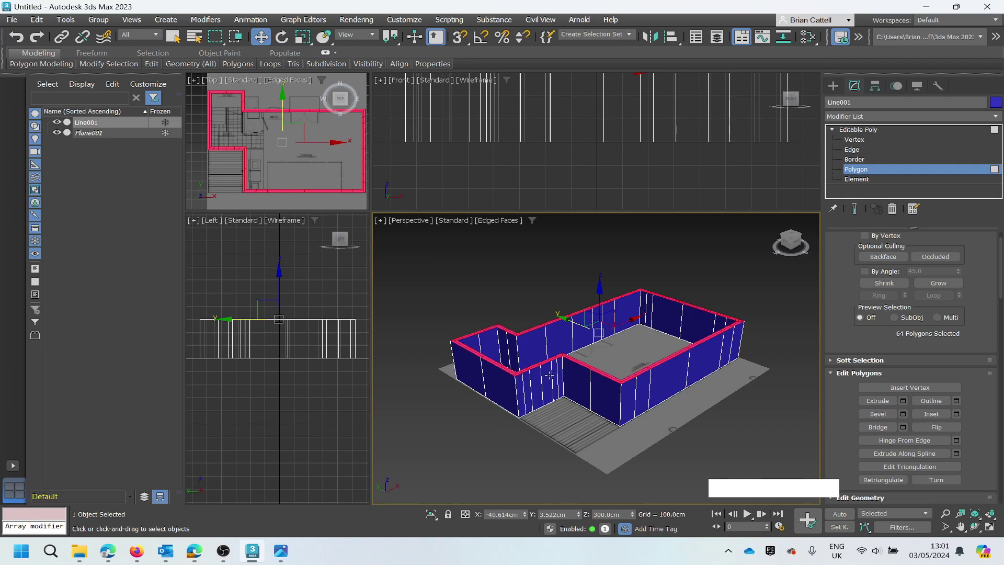
scroll(562, 372, up, 5)
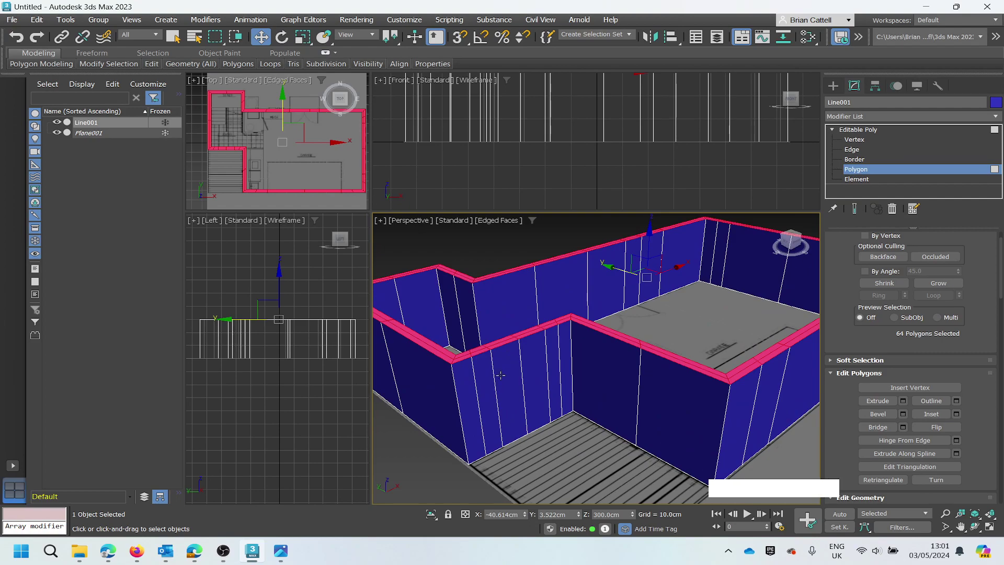
middle_drag(563, 377, 589, 378)
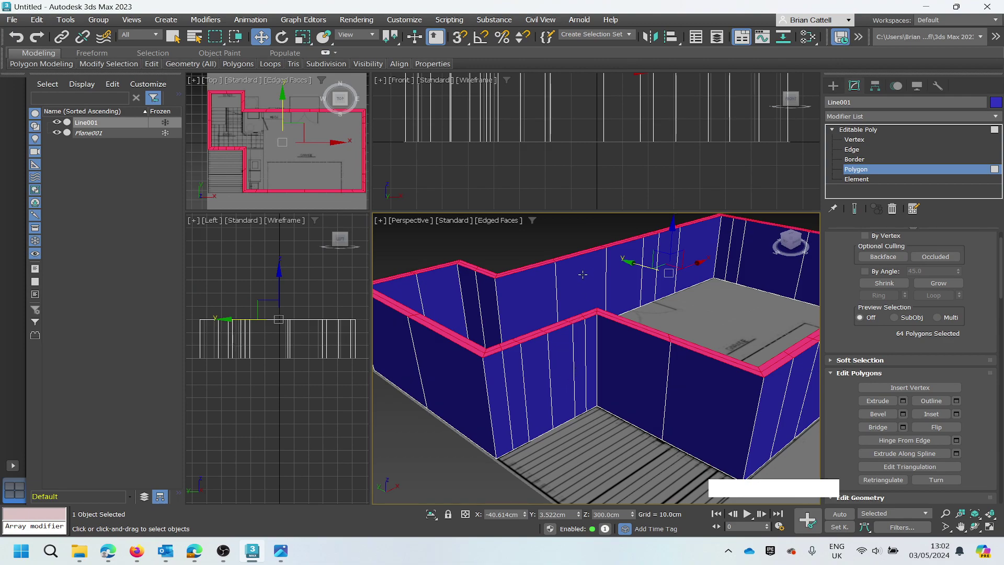
scroll(589, 102, down, 2)
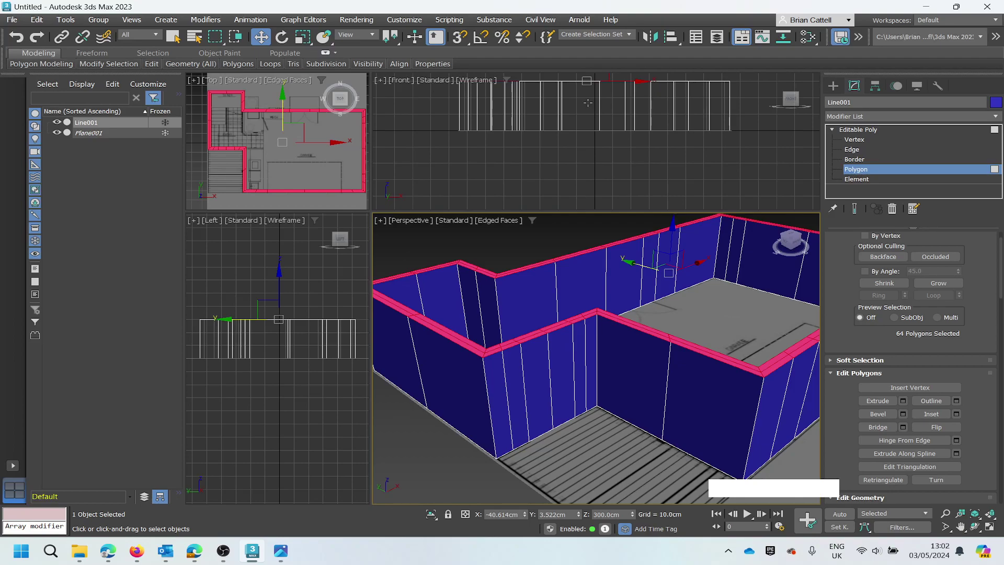
scroll(588, 103, down, 1)
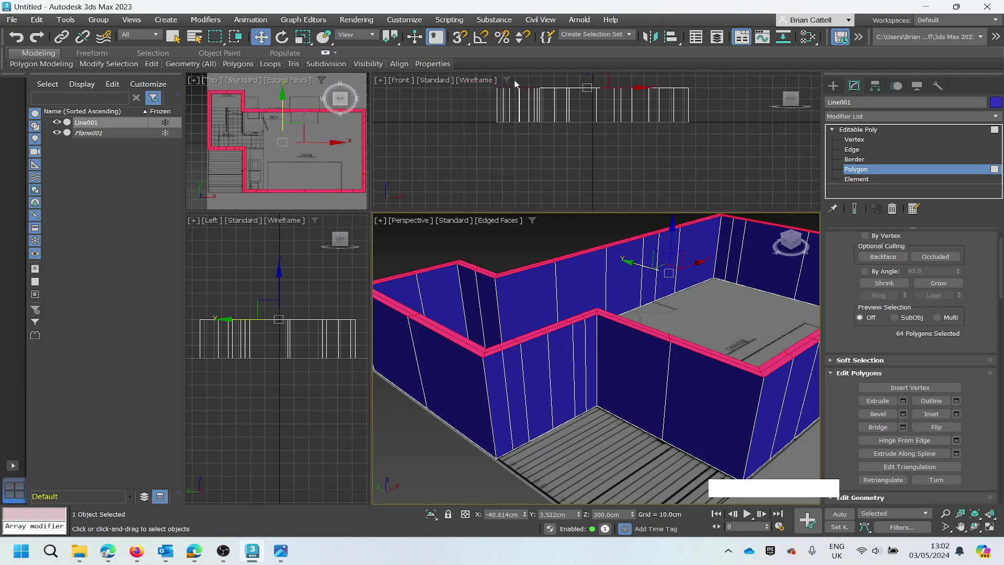
scroll(528, 76, up, 2)
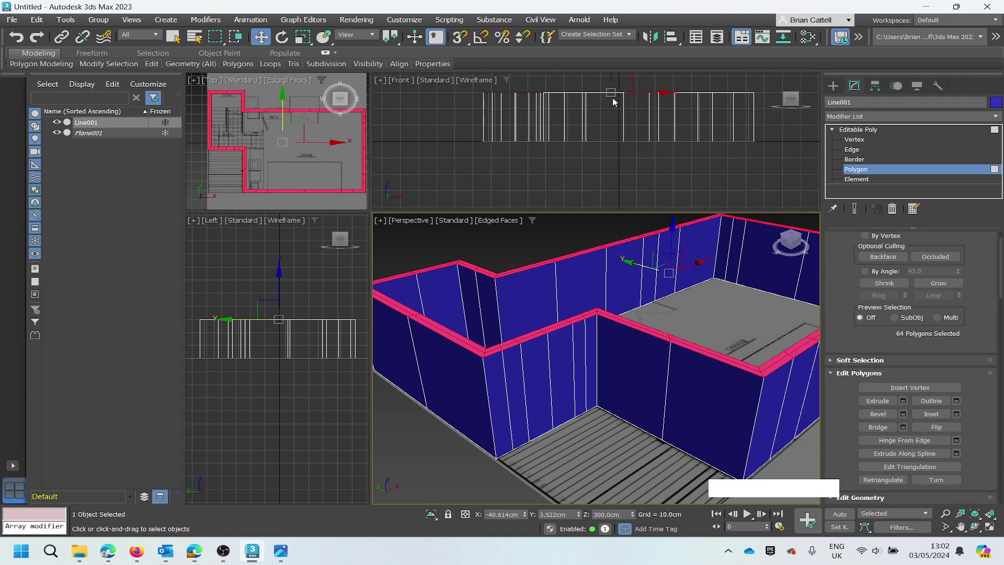
scroll(641, 96, up, 2)
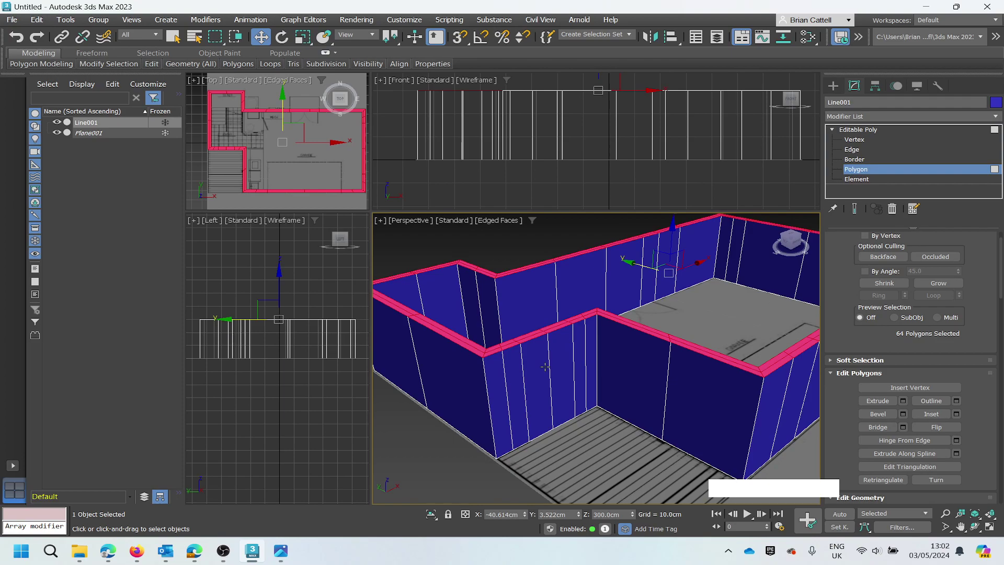
Insert two horizontal SwiftLoop edge loops around the walls, one near the top and one in the lower third, using snapping during placement.
click(152, 64)
click(121, 86)
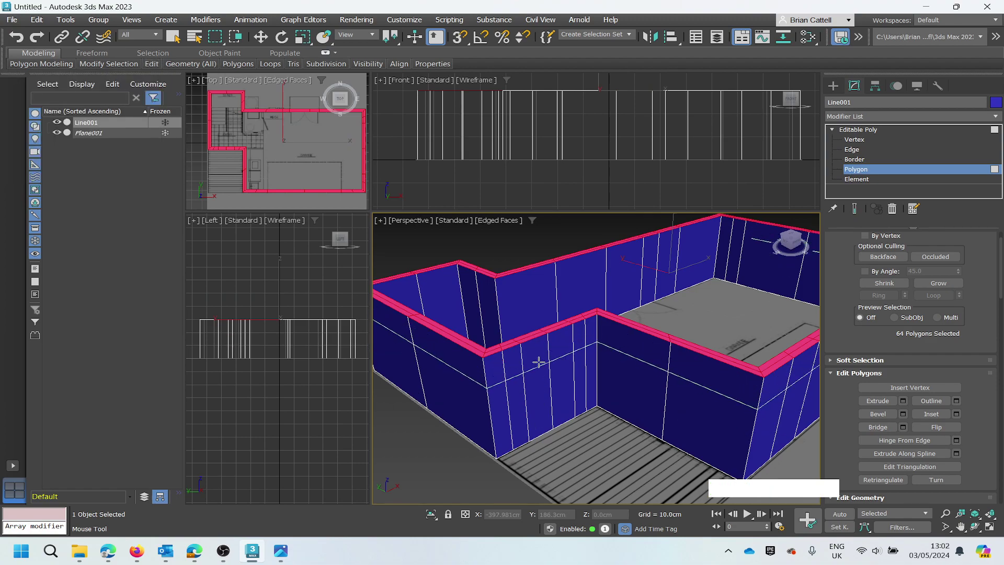
key(s)
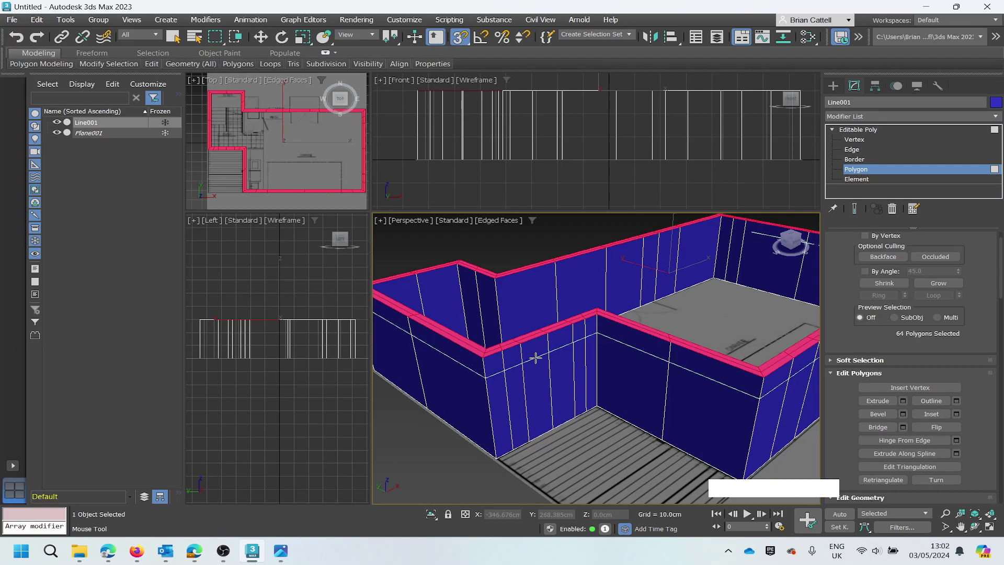
click(536, 357)
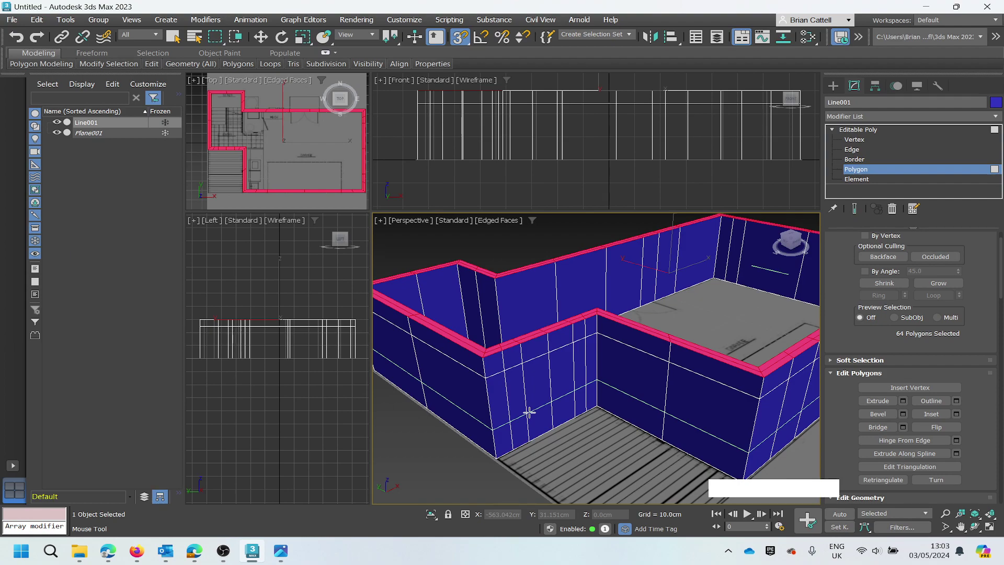
click(530, 413)
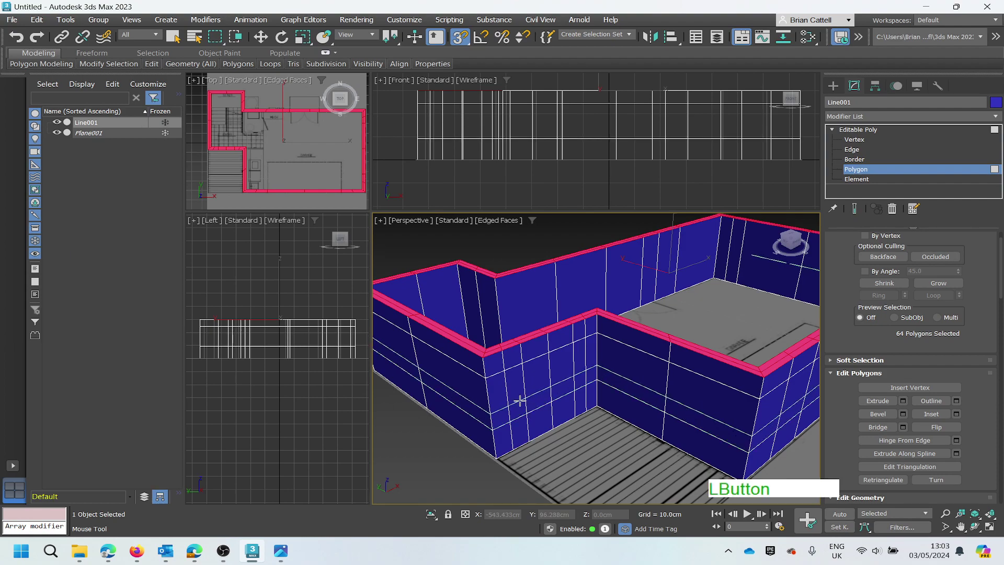
right_click(537, 372)
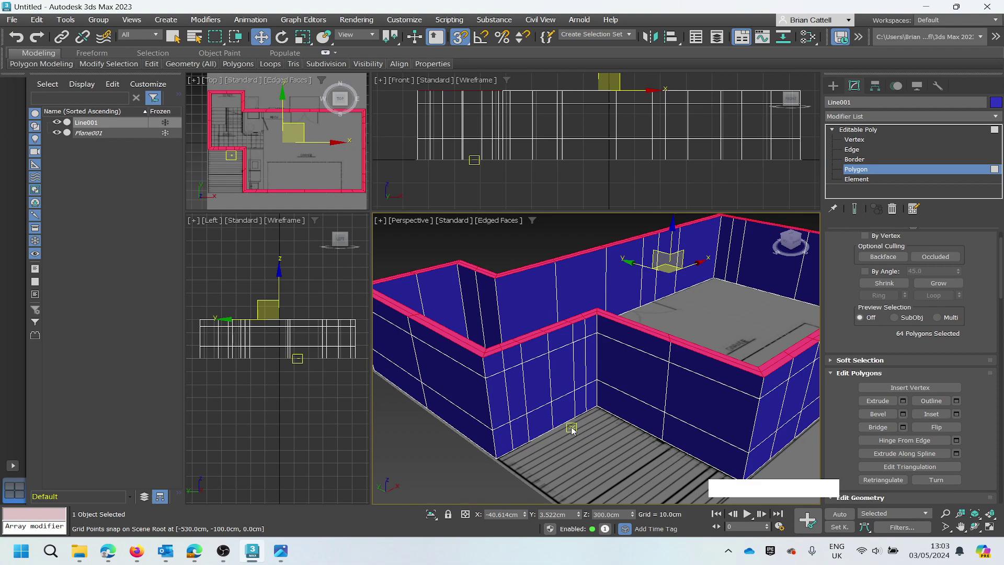
key(s)
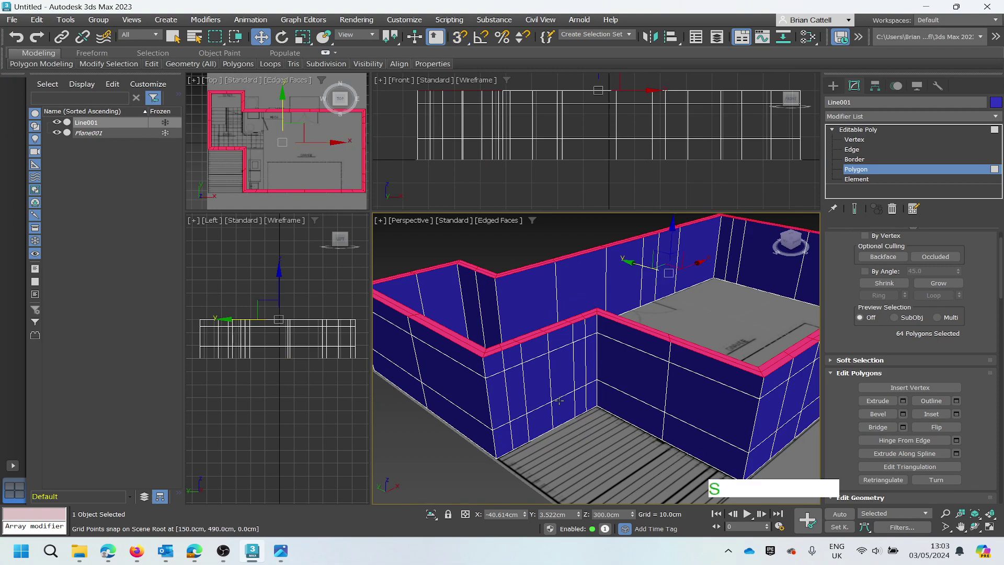
Clear the wall polygon selection with the Select tool and change the selection region type to Paint.
scroll(541, 387, up, 2)
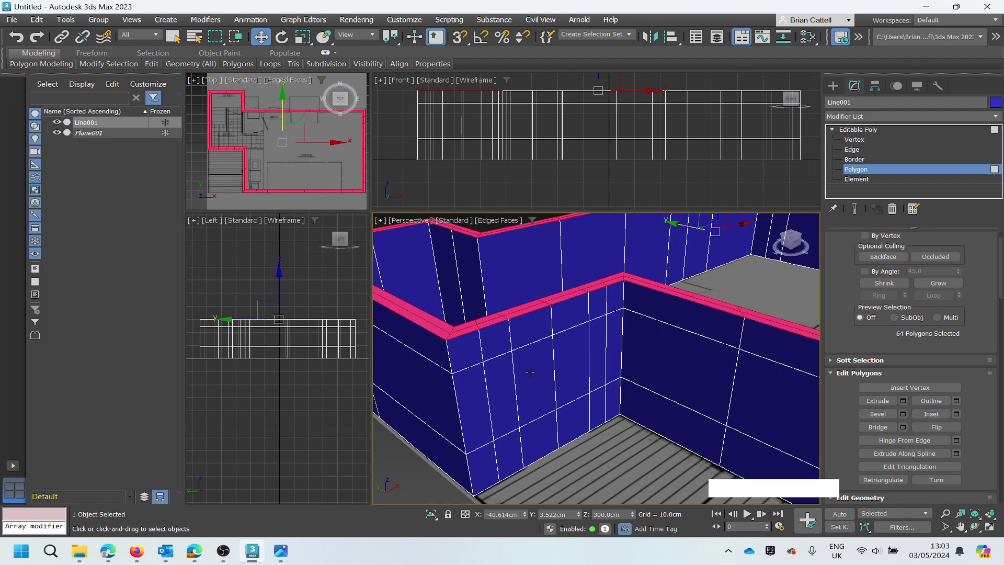
key(q)
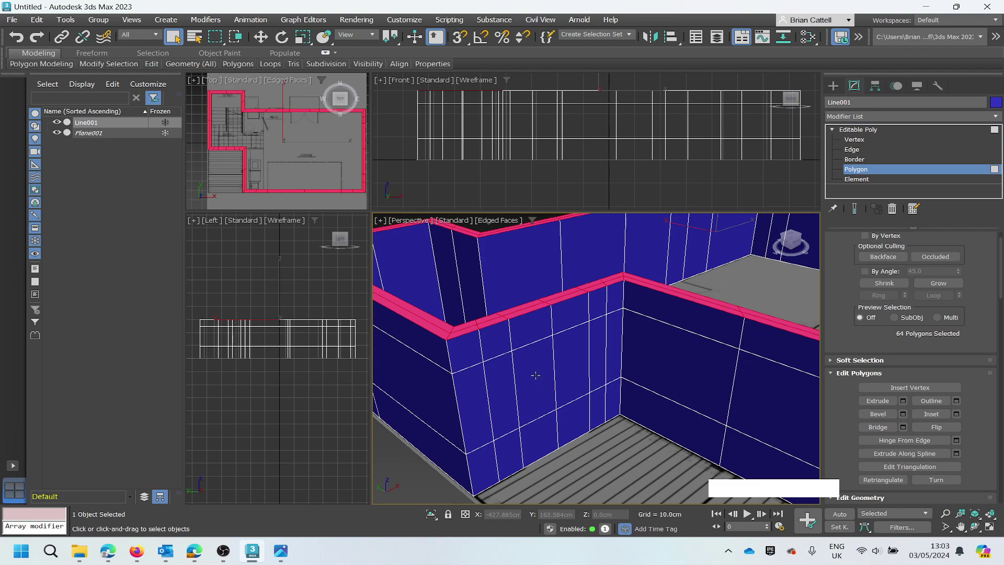
mouse_move(536, 374)
mouse_down()
mouse_move(571, 406)
mouse_move(569, 419)
mouse_up()
drag(543, 378, 582, 431)
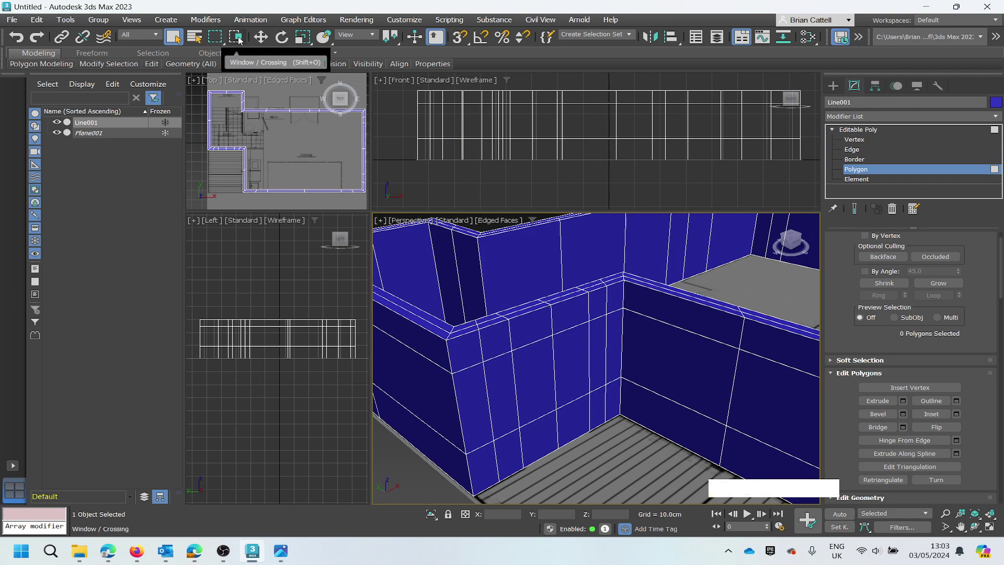
mouse_move(238, 39)
click(218, 40)
drag(218, 40, 220, 131)
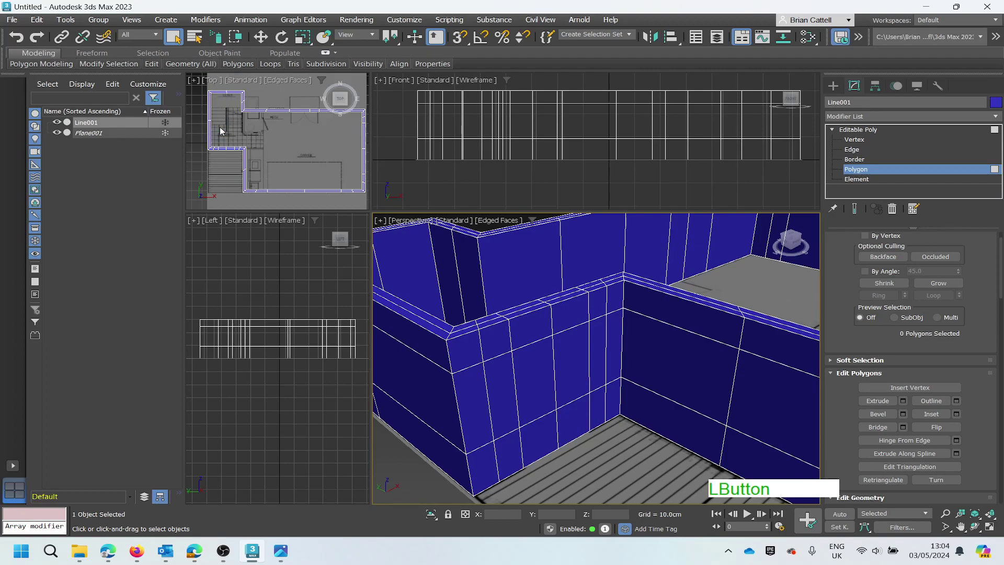
Enable Window selection and Backface culling, and select the larger middle-band polygon nearest the inner corner on the recessed wall.
click(571, 376)
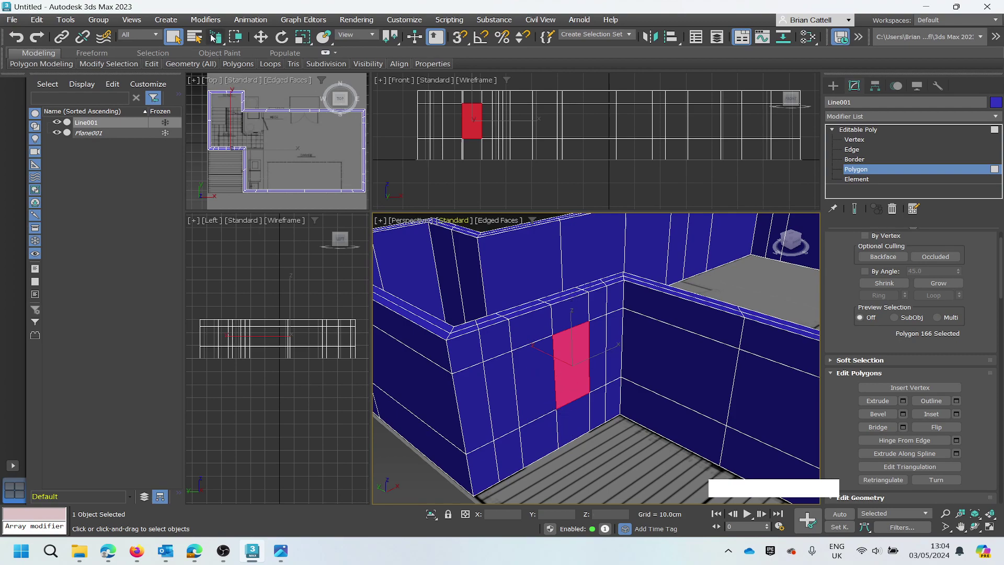
click(234, 37)
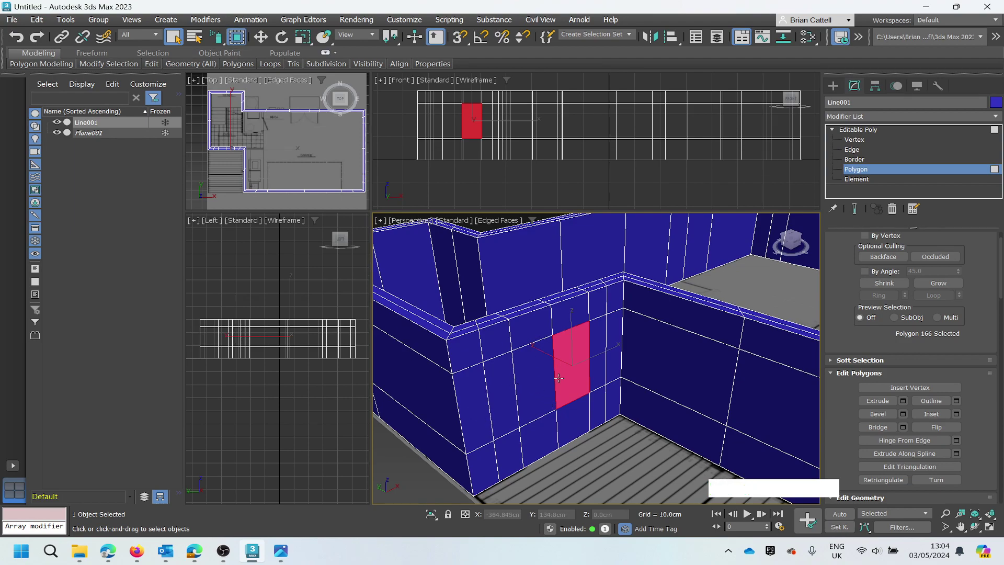
click(543, 369)
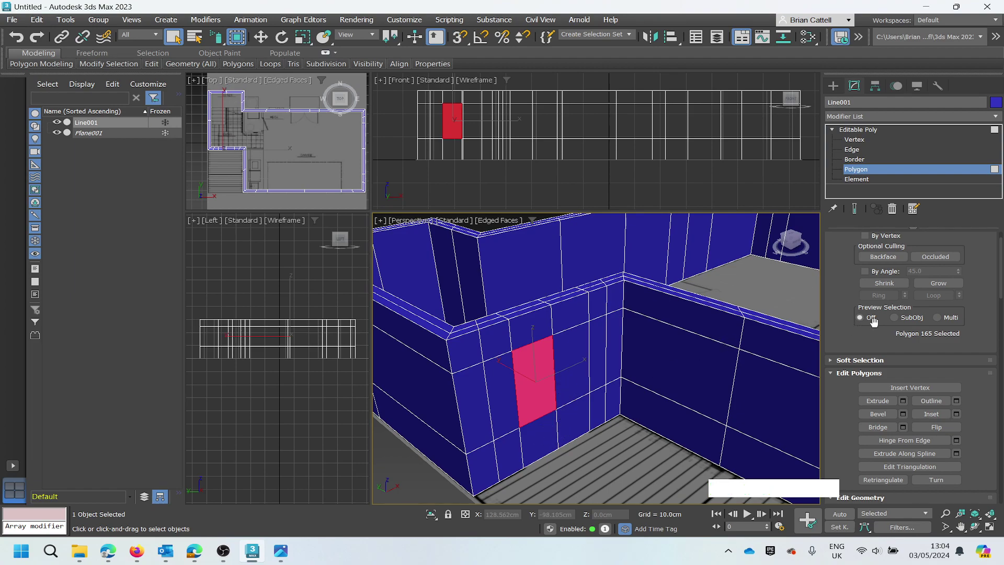
click(883, 257)
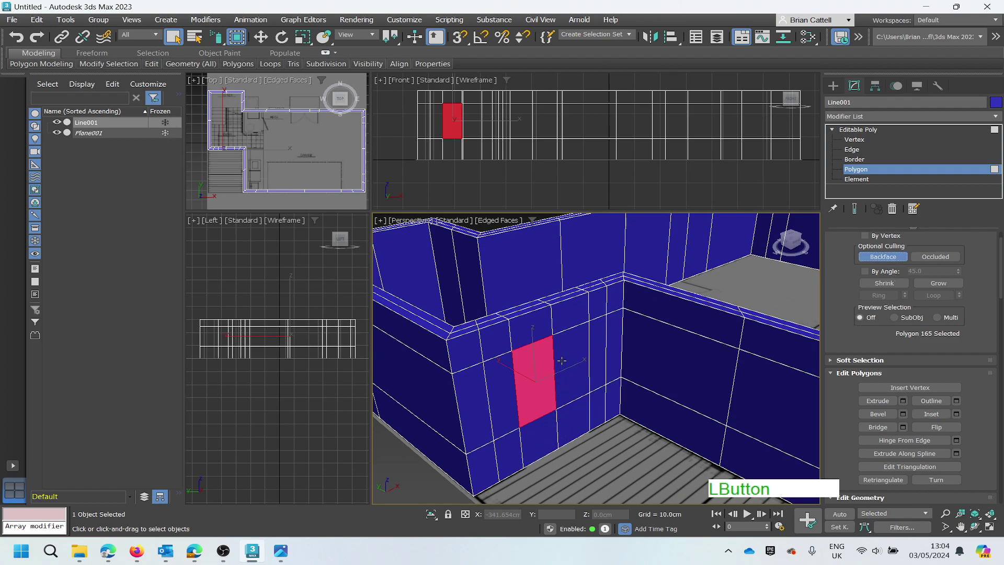
click(558, 402)
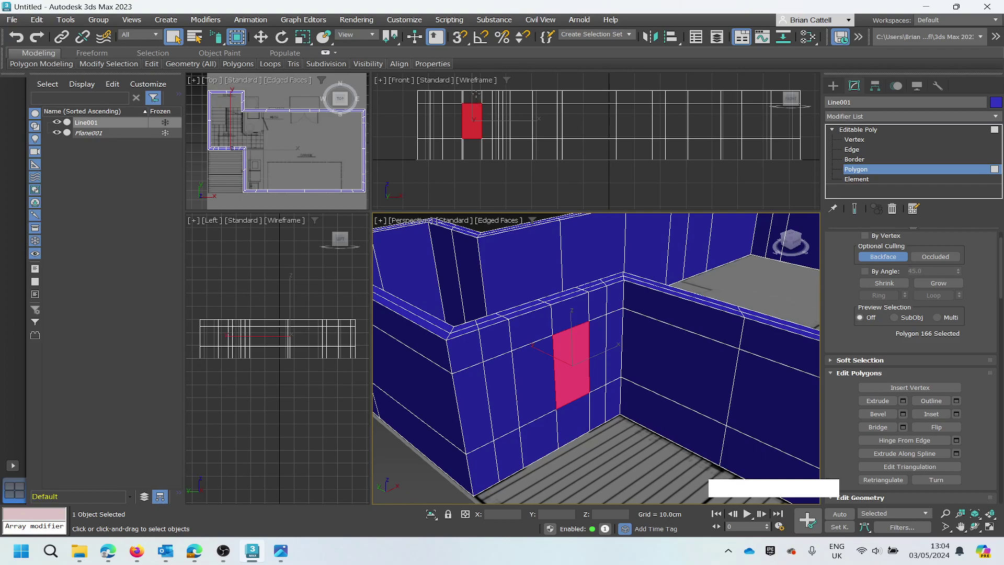
scroll(475, 95, up, 2)
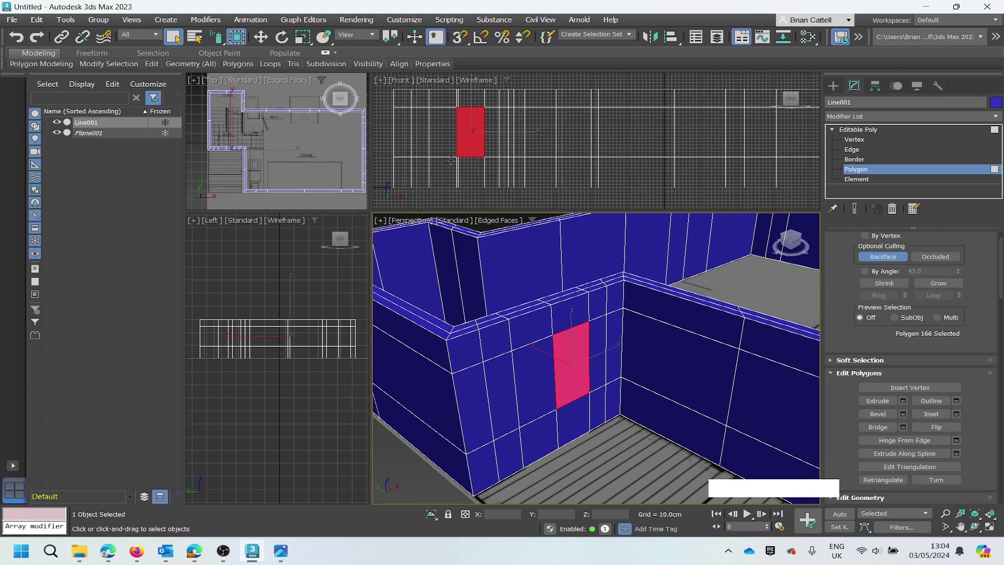
Extend the selection on the recessed wall's outer face to a two-by-two block of polygons reaching the floor, and delete them for the doorway.
key(shift)
shift+click(439, 135)
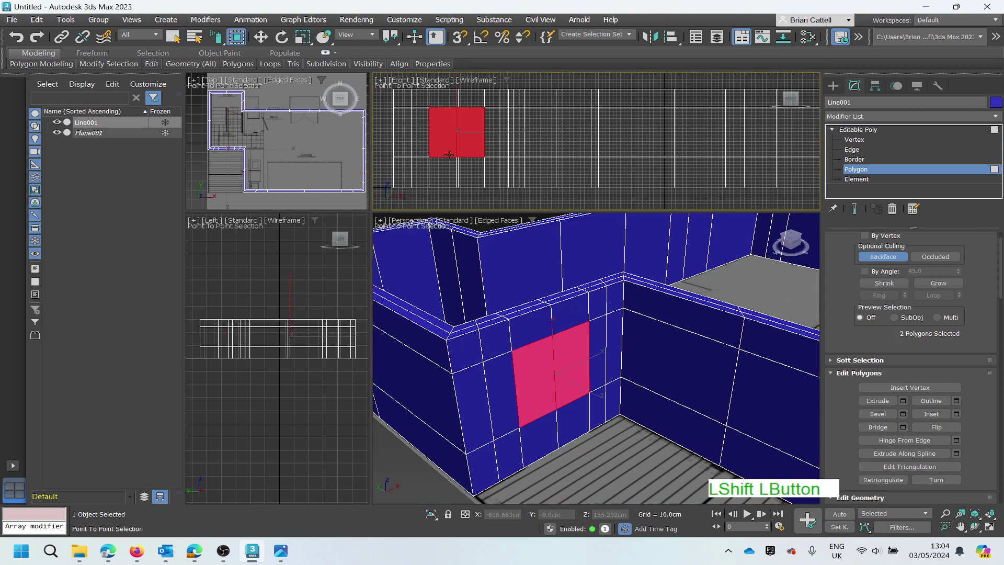
shift+click(443, 172)
shift+click(473, 171)
key(Escape)
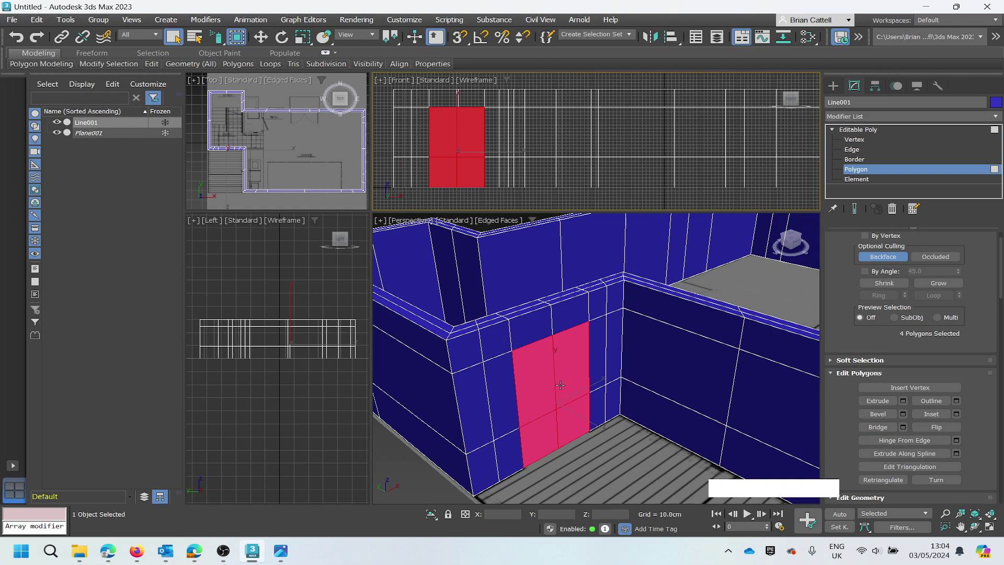
key(Delete)
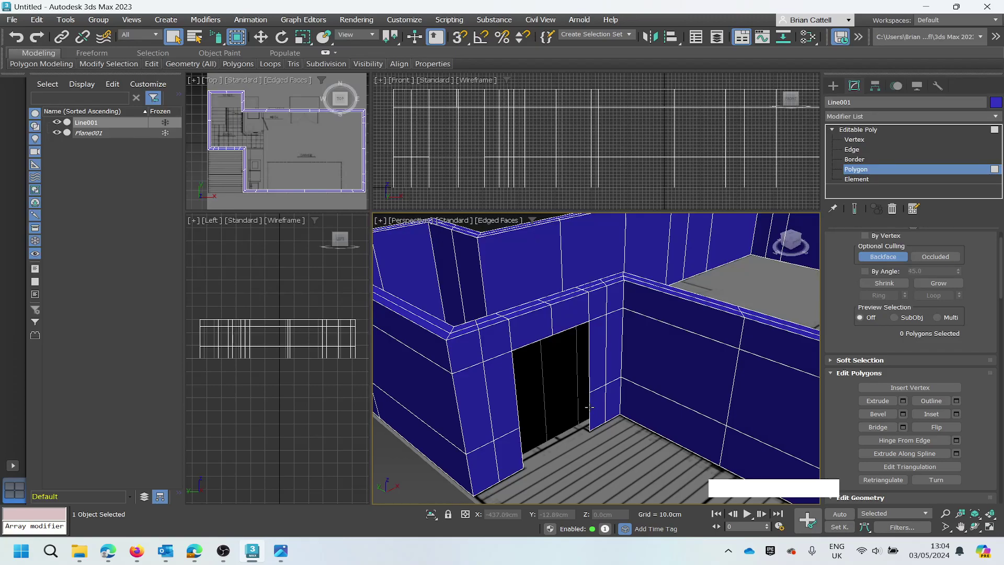
Delete the wide middle-band polygon on the outer face of the long front wall to open the window.
scroll(611, 377, down, 5)
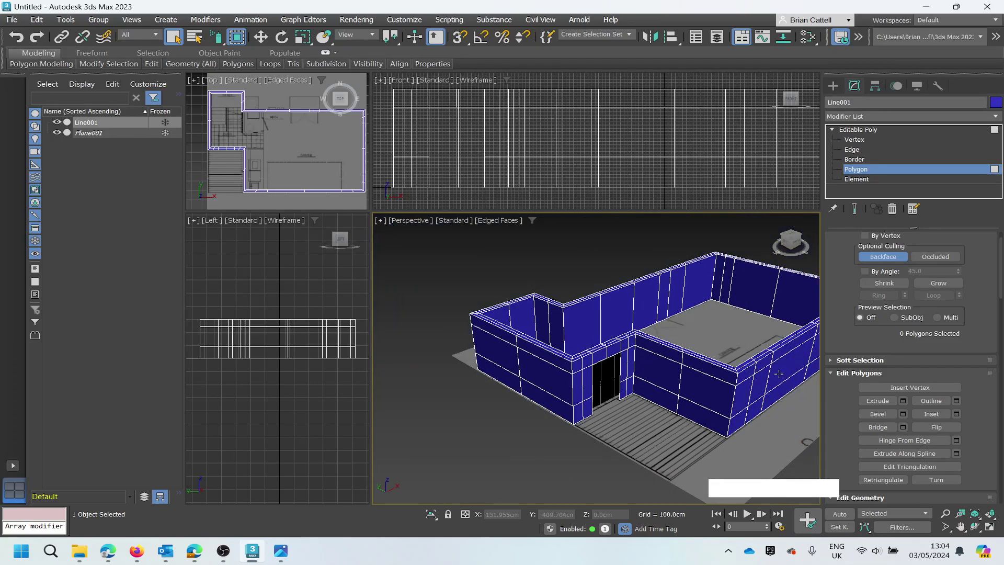
scroll(804, 361, down, 3)
scroll(795, 365, up, 8)
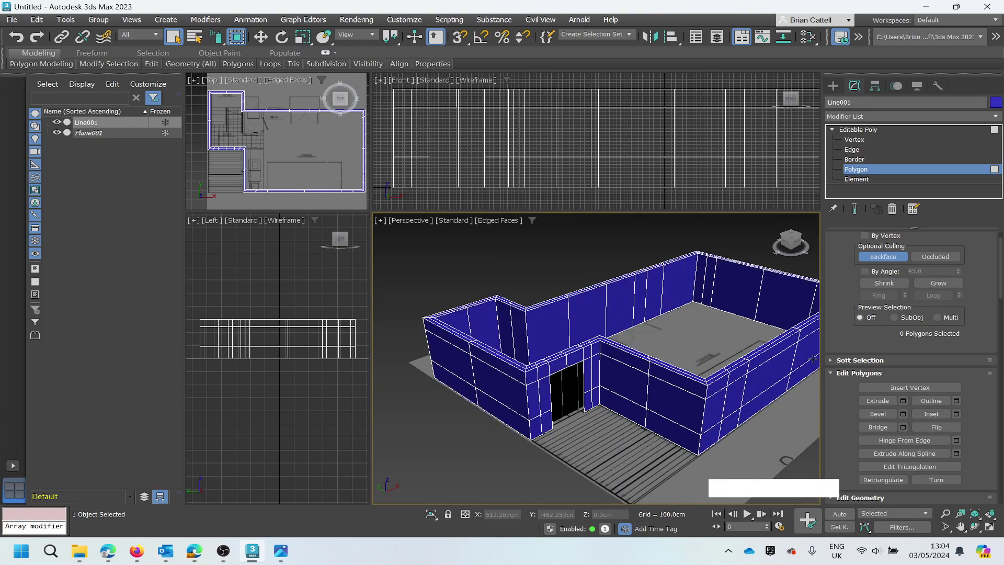
scroll(777, 376, down, 3)
scroll(732, 405, down, 3)
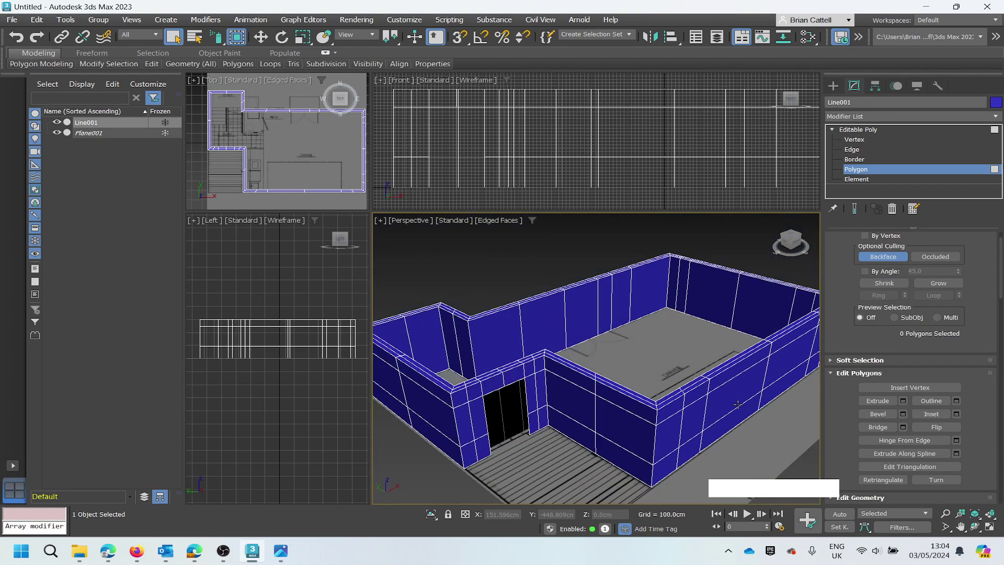
scroll(738, 402, down, 2)
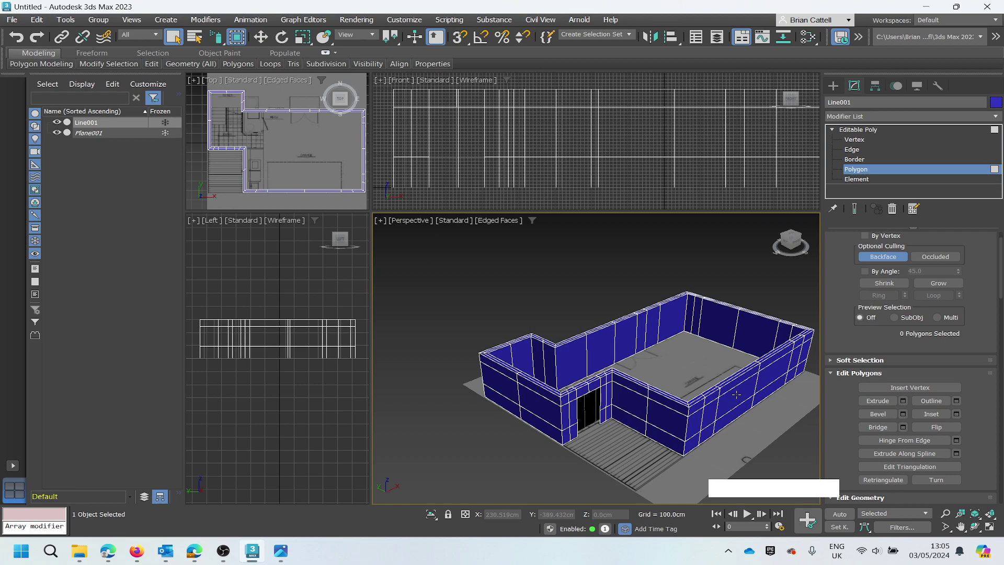
click(737, 394)
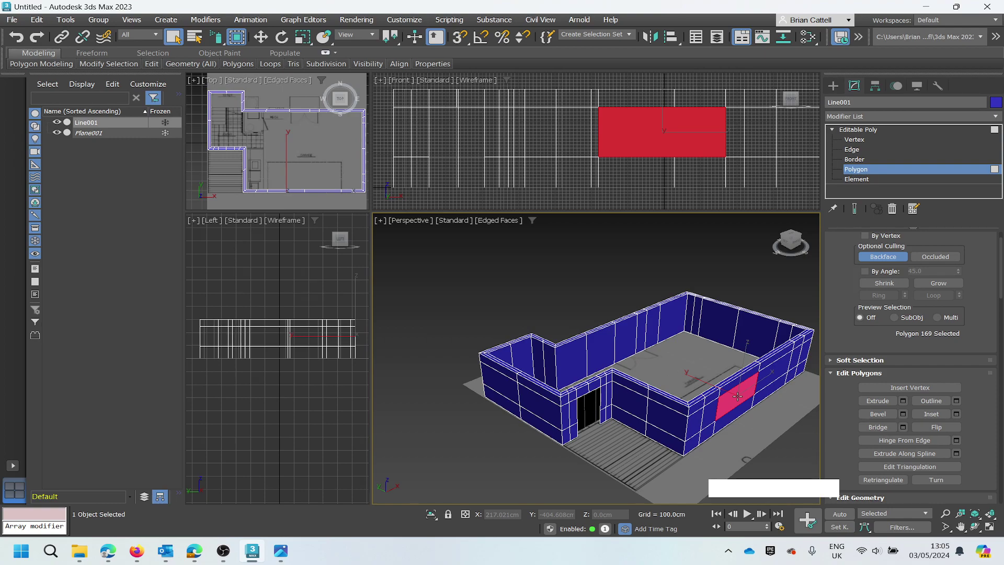
key(Delete)
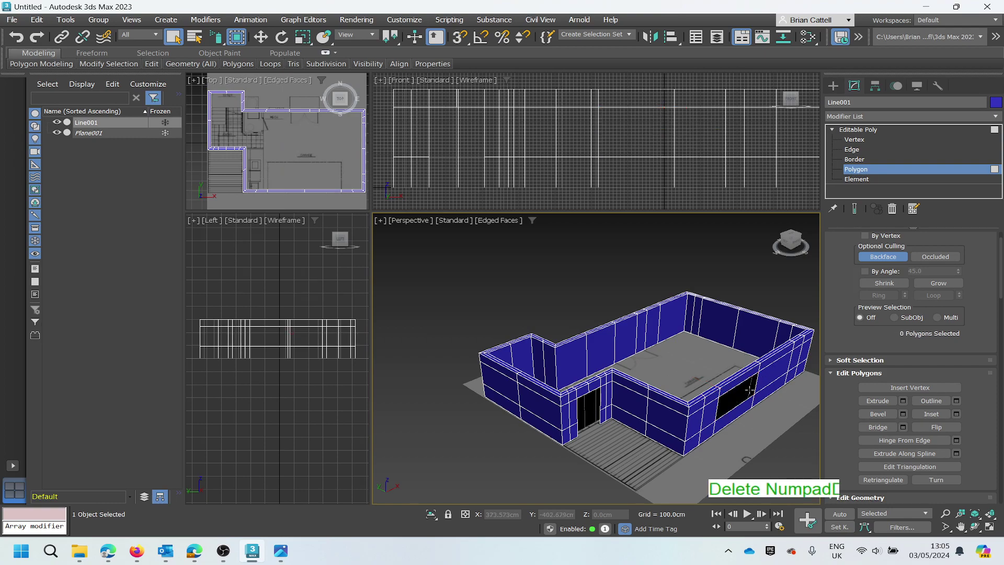
Turn on see-through display for the wall object in the Perspective view.
scroll(743, 397, up, 4)
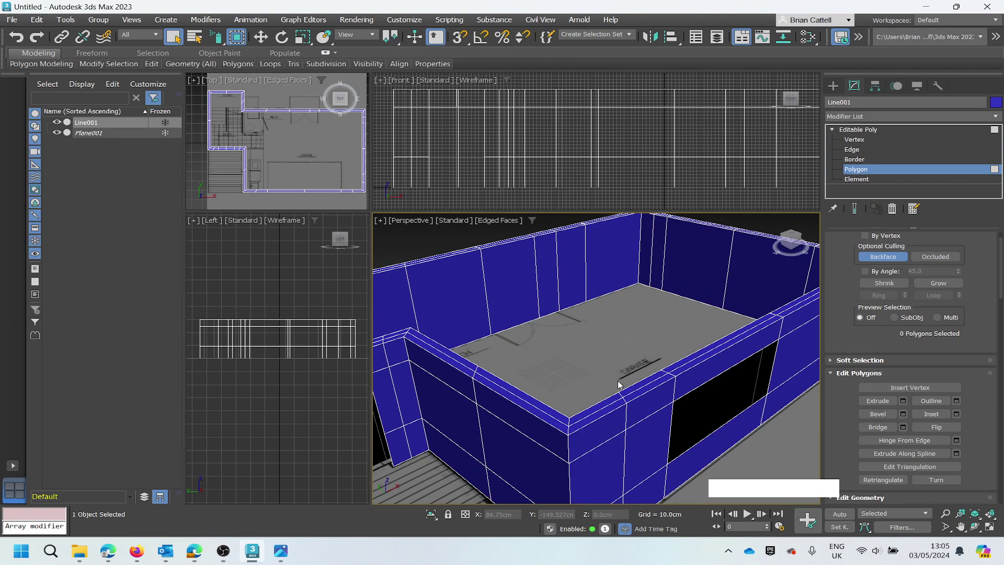
scroll(648, 340, down, 4)
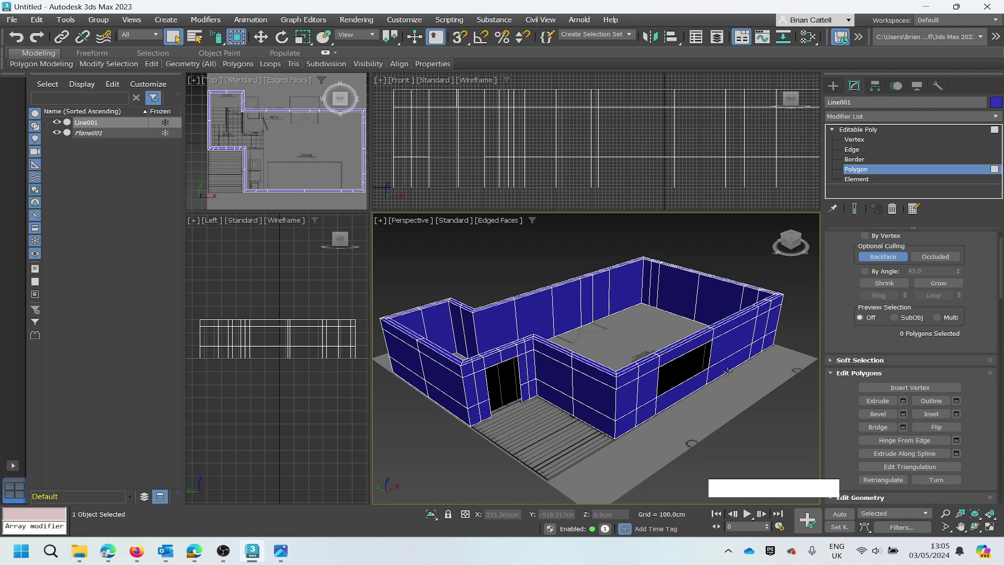
scroll(728, 372, up, 4)
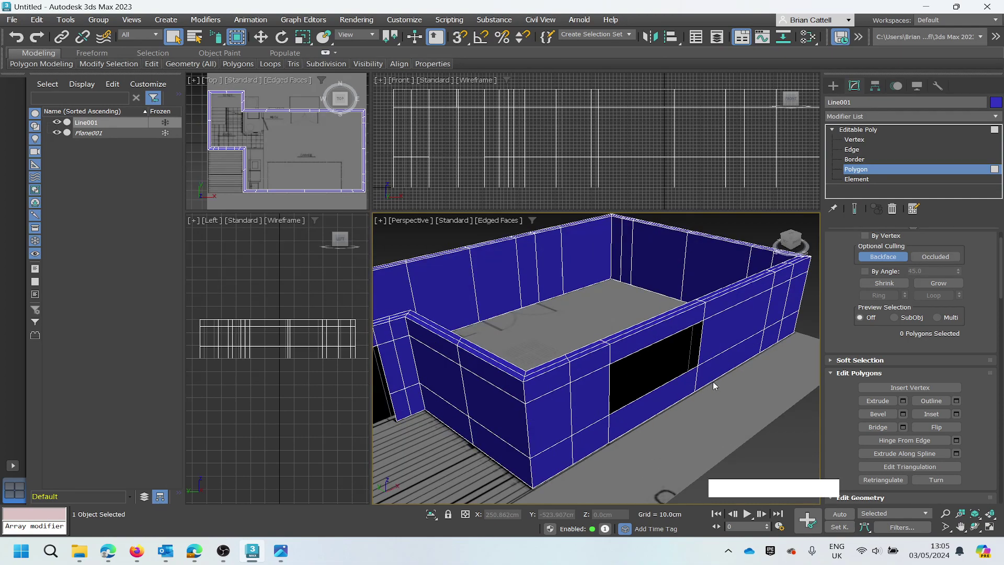
key(alt+x)
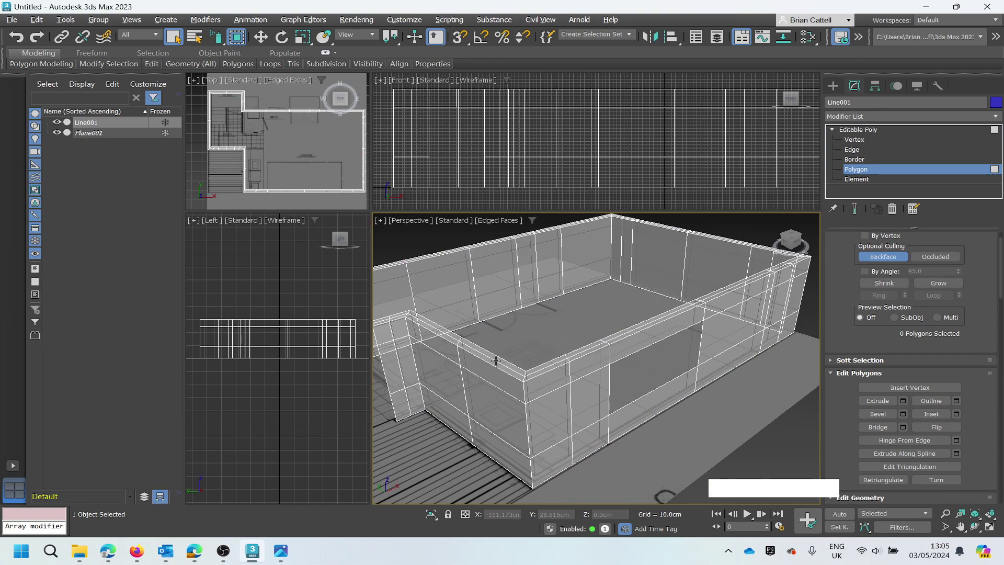
Insert a horizontal SwiftLoop edge loop around the inner wall faces near the top, level with the outer upper loop.
middle_drag(493, 360, 517, 343)
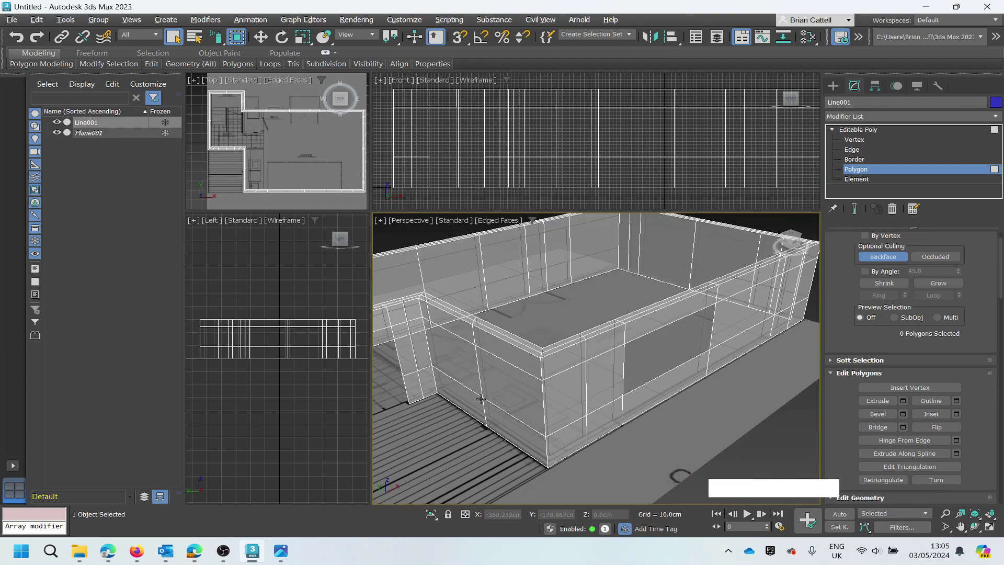
alt+middle_drag(489, 407, 605, 392)
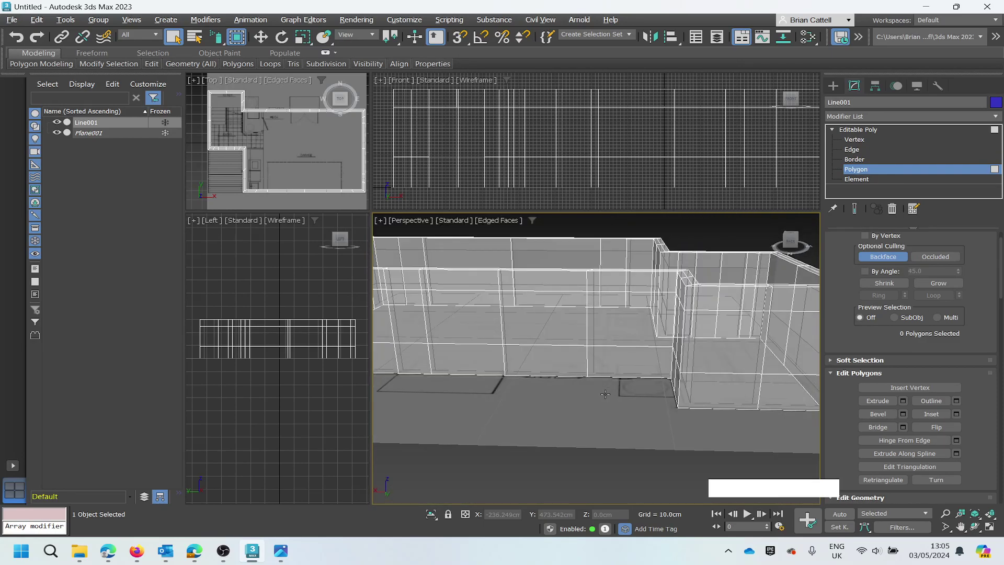
scroll(665, 238, up, 3)
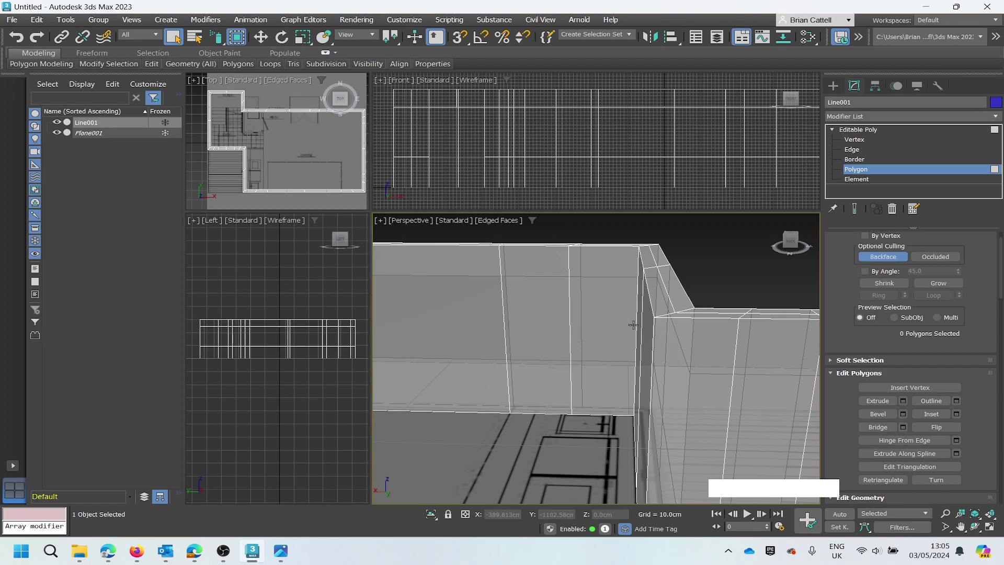
scroll(633, 325, down, 1)
scroll(631, 365, down, 1)
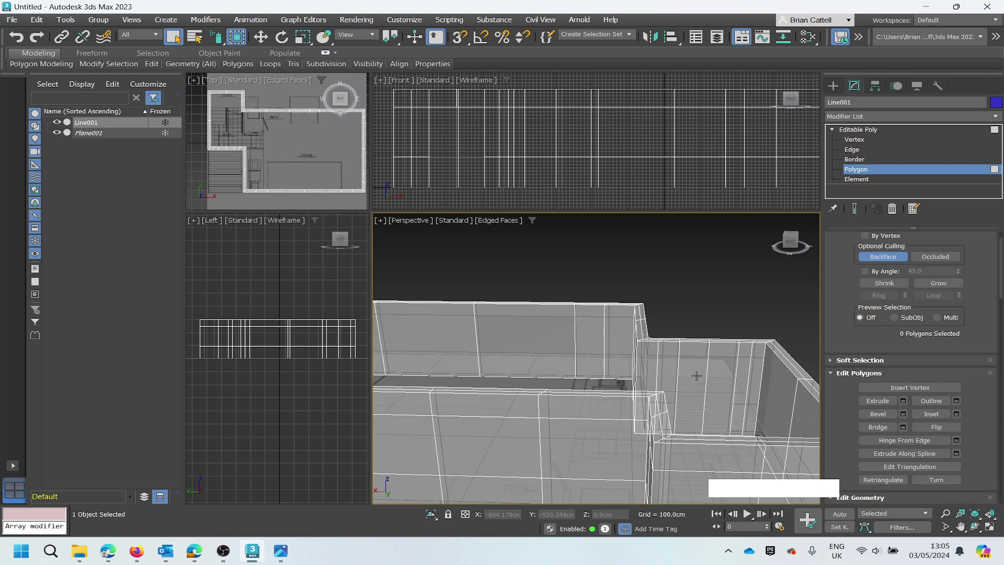
middle_drag(699, 380, 694, 373)
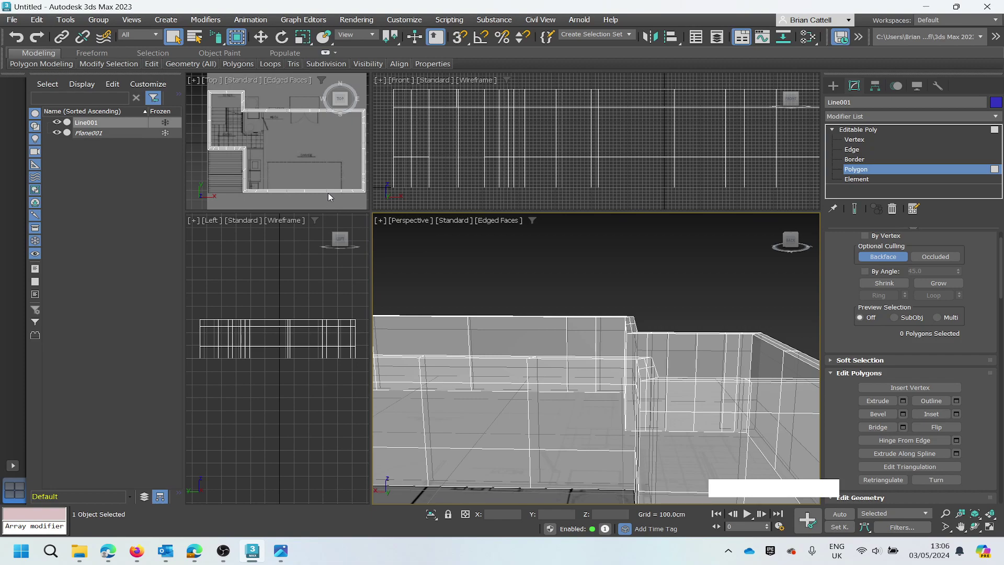
click(128, 63)
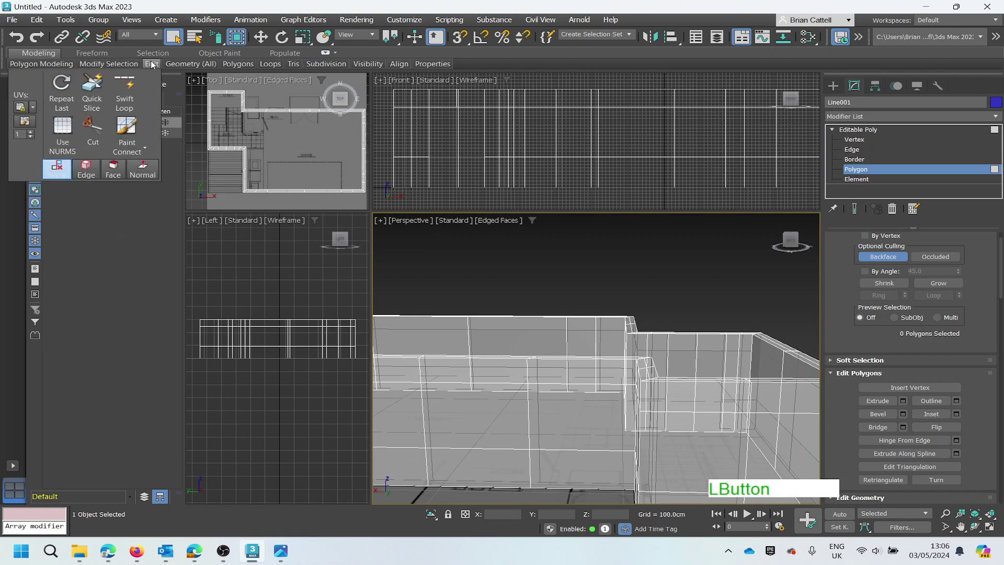
click(127, 87)
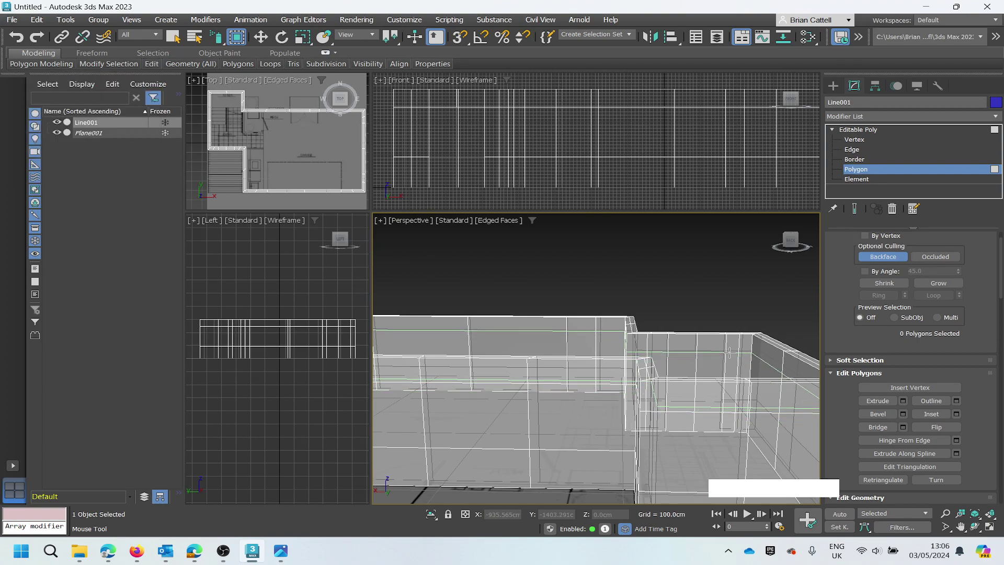
click(729, 353)
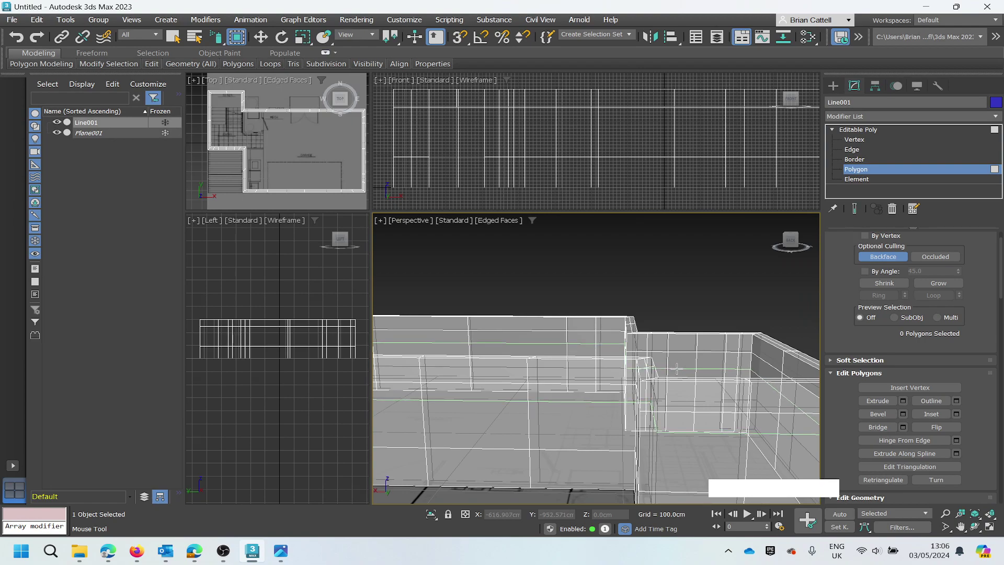
Insert a second horizontal SwiftLoop around the inner wall faces in the lower third, and leave the SwiftLoop tool.
middle_drag(653, 372, 663, 349)
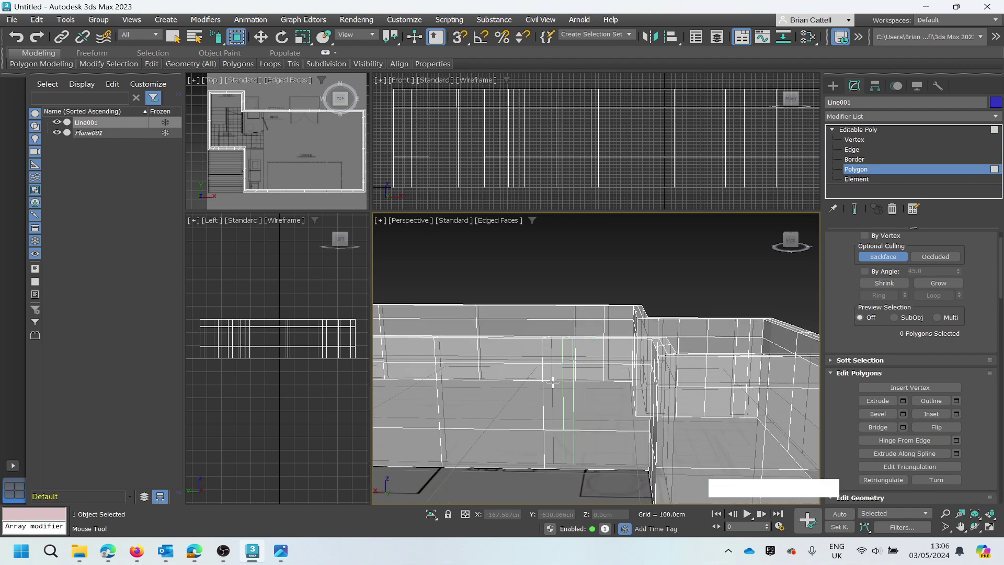
alt+middle_drag(549, 381, 630, 379)
scroll(481, 347, down, 3)
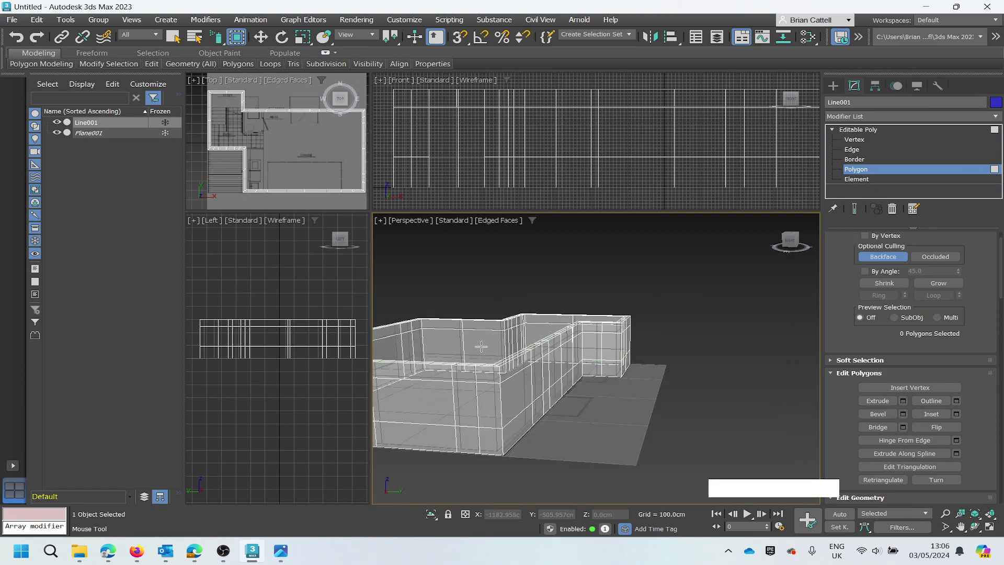
scroll(481, 347, up, 3)
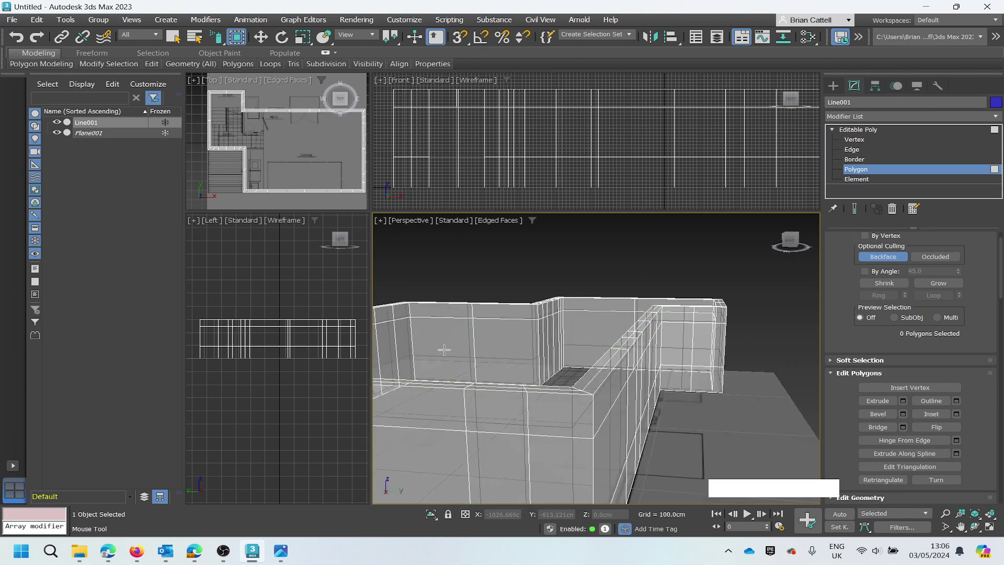
click(494, 361)
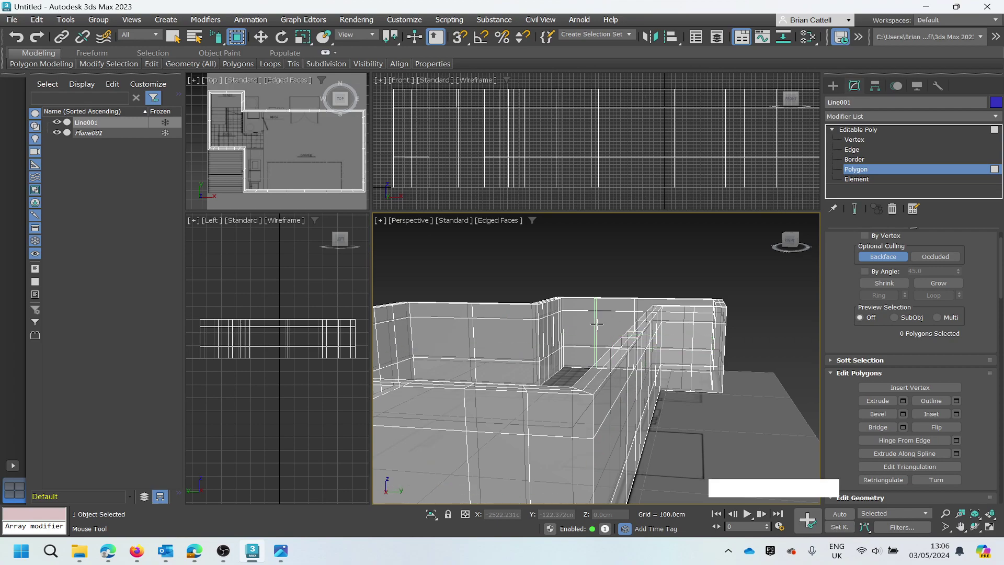
key(w)
Select the four inner-face polygons behind the doorway on the recessed wall and delete them.
scroll(585, 328, down, 3)
scroll(580, 324, up, 6)
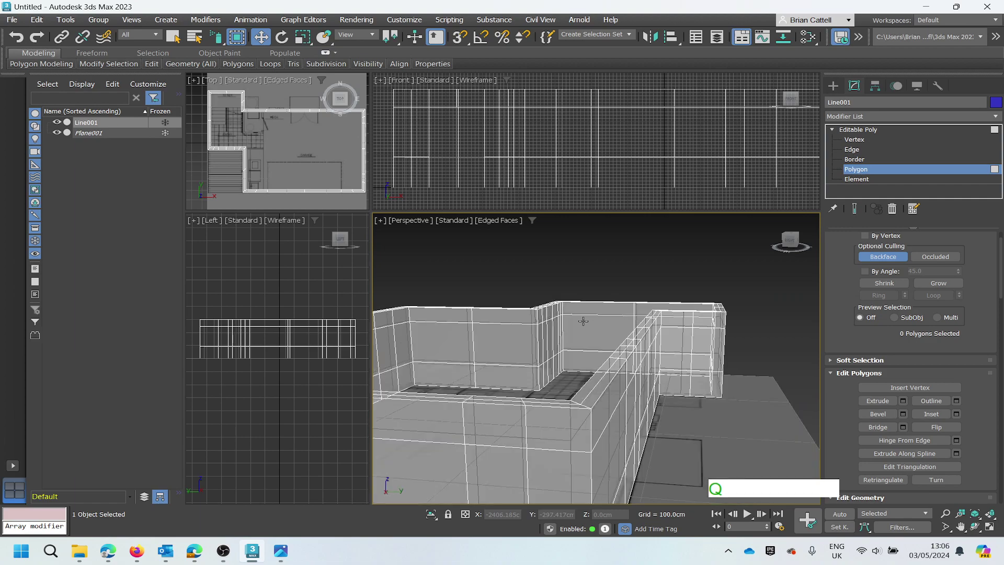
mouse_move(577, 323)
middle_down()
mouse_move(560, 336)
mouse_move(600, 323)
mouse_move(579, 330)
middle_up()
scroll(579, 330, down, 2)
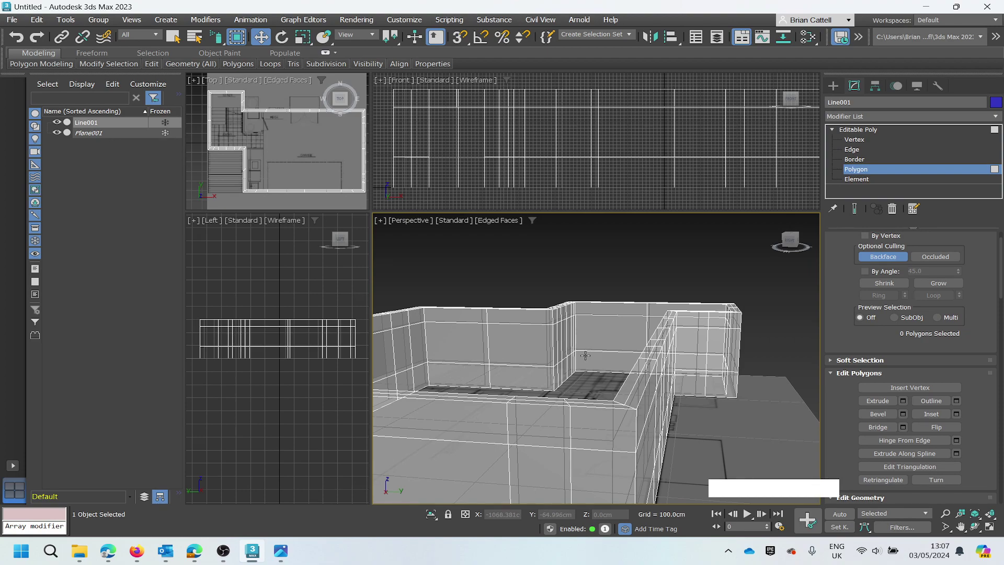
alt+middle_drag(647, 353, 576, 347)
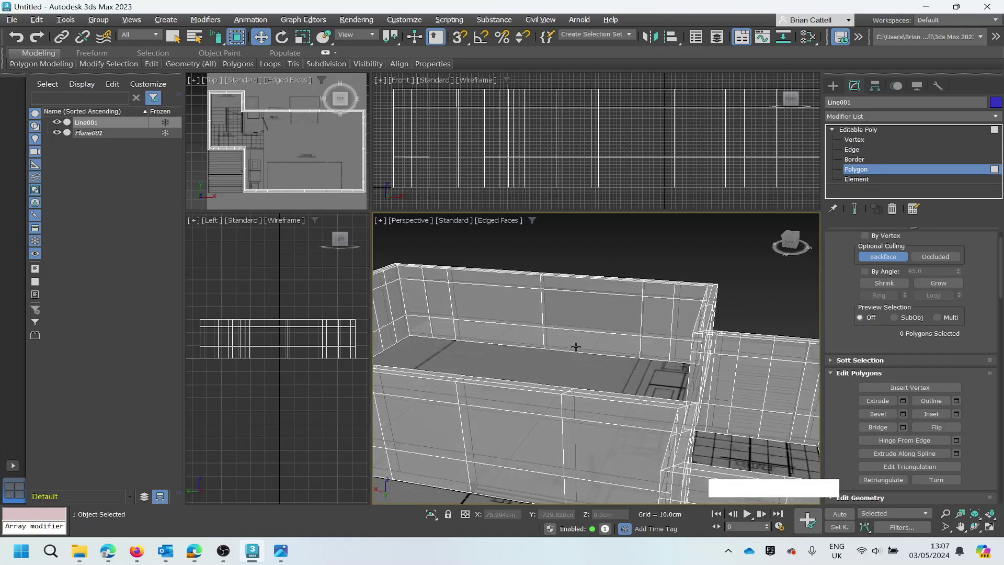
click(753, 382)
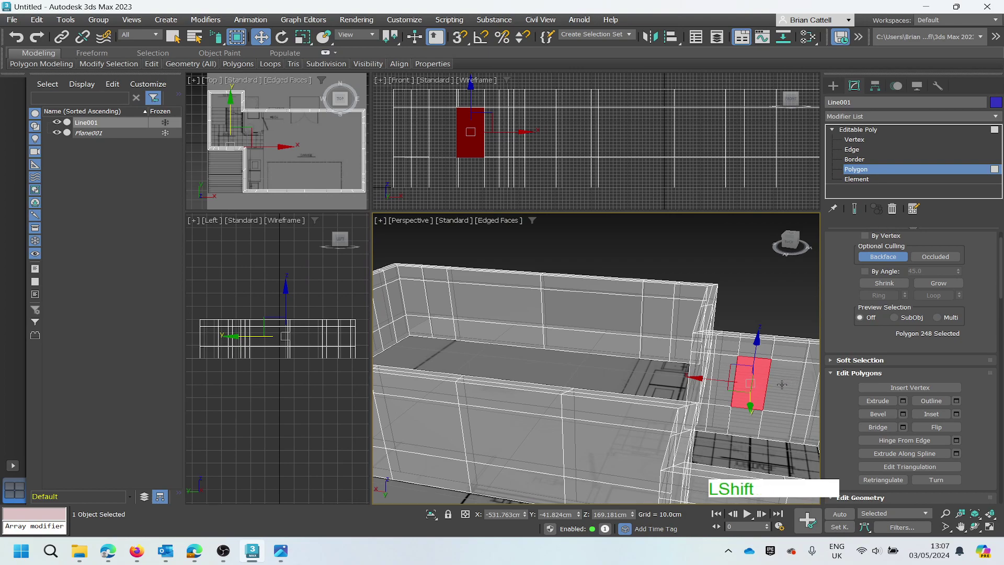
shift+click(772, 401)
shift+click(775, 422)
shift+click(750, 420)
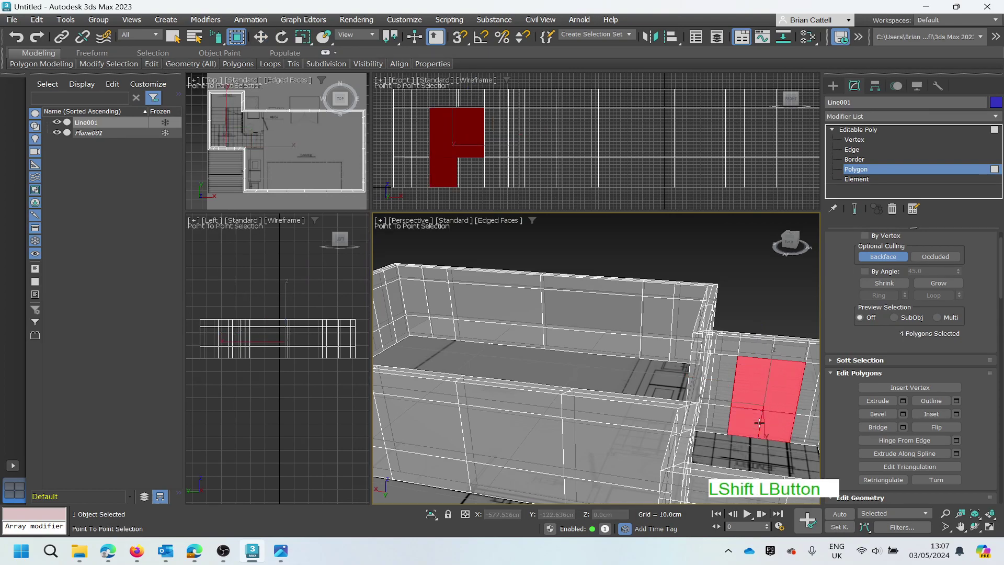
key(w)
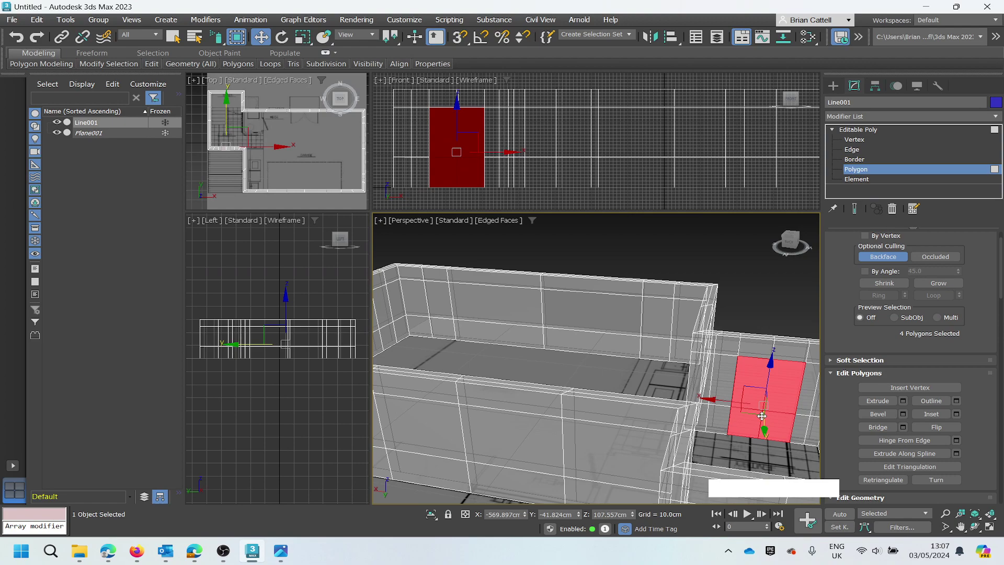
key(Delete)
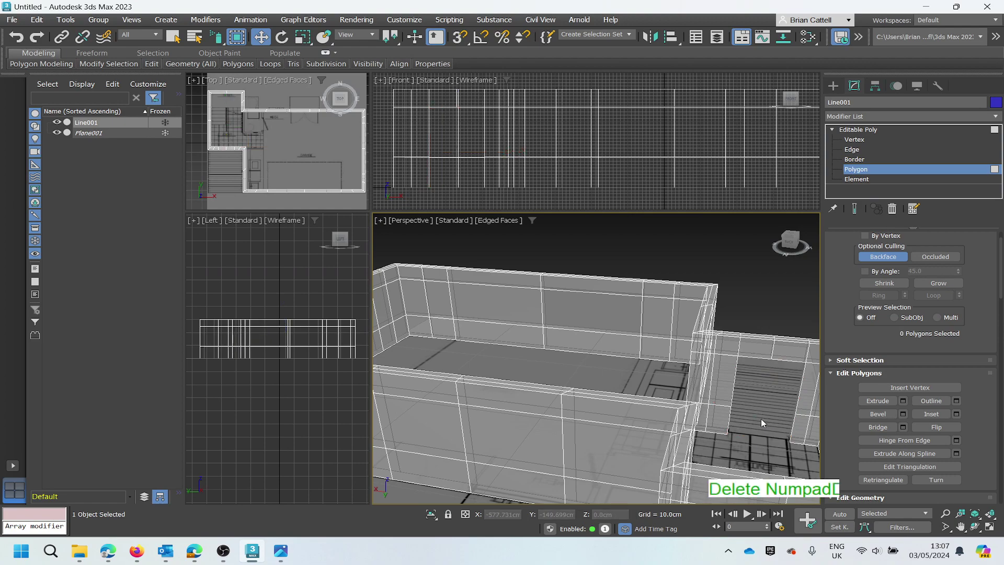
Delete the wide middle-band polygon on the inner face of the long wall behind the window opening.
click(573, 312)
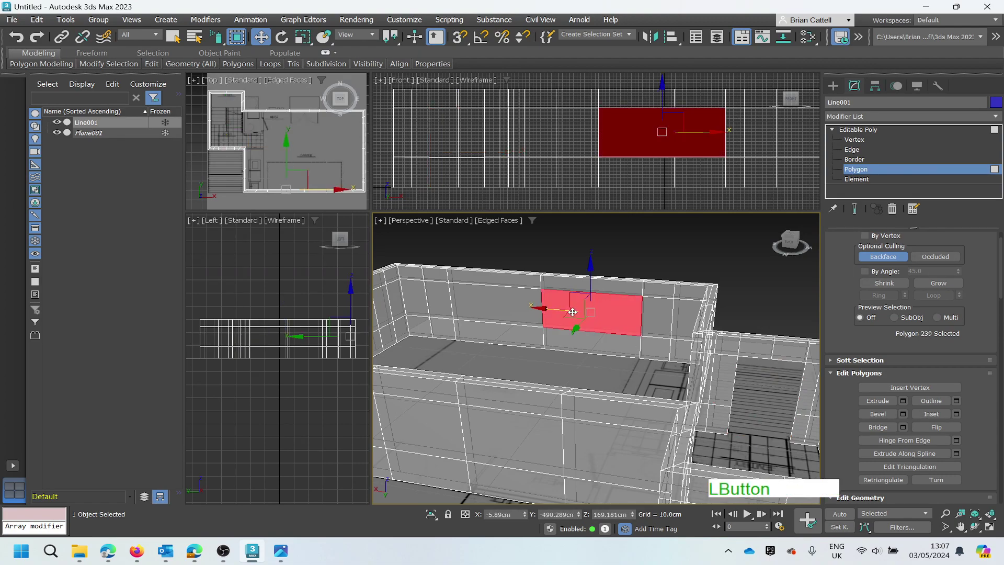
key(Delete)
scroll(646, 338, down, 5)
middle_drag(654, 333, 633, 345)
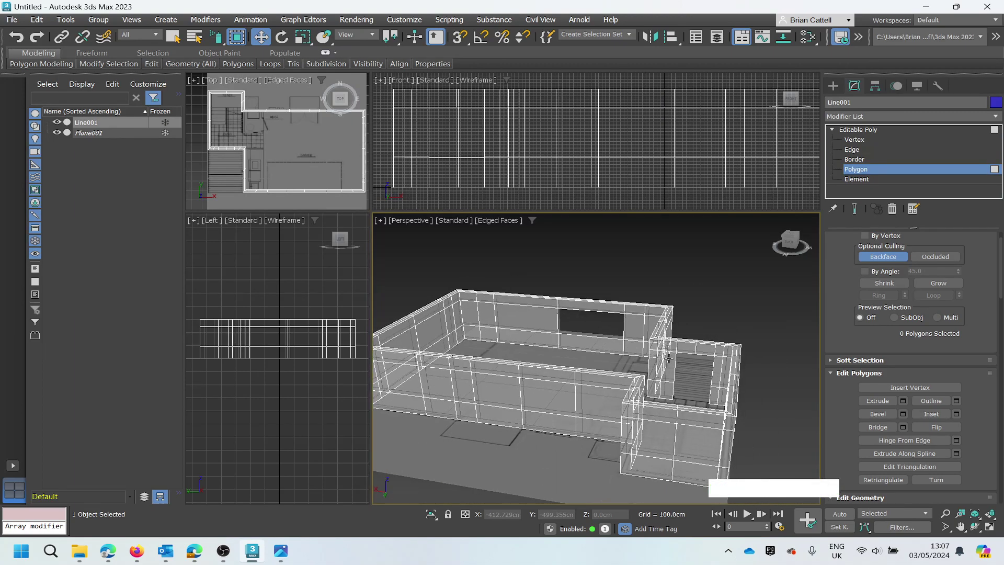
scroll(664, 356, up, 4)
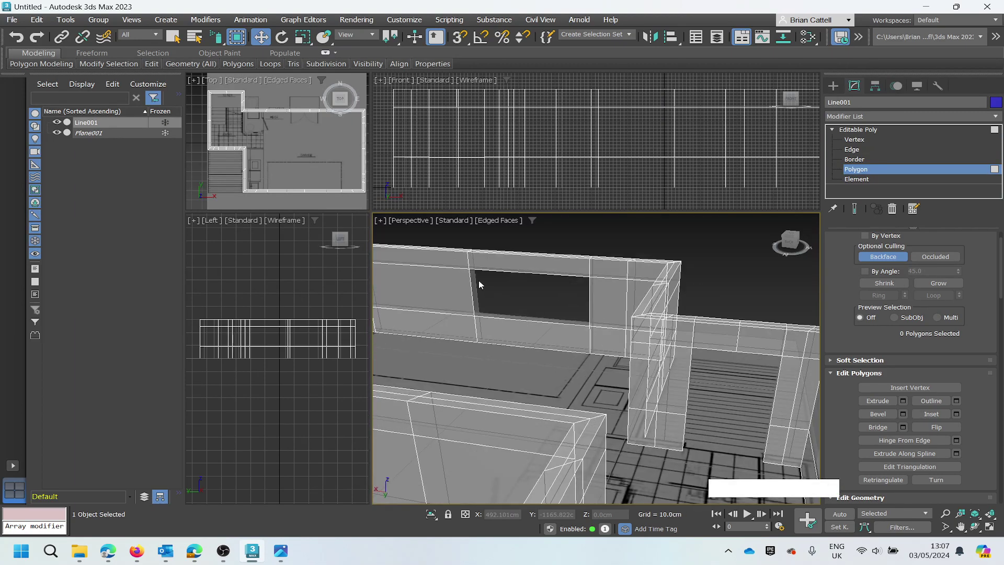
Turn off backface culling and select both the inner and outer borders of the window opening in the long wall.
scroll(479, 280, up, 2)
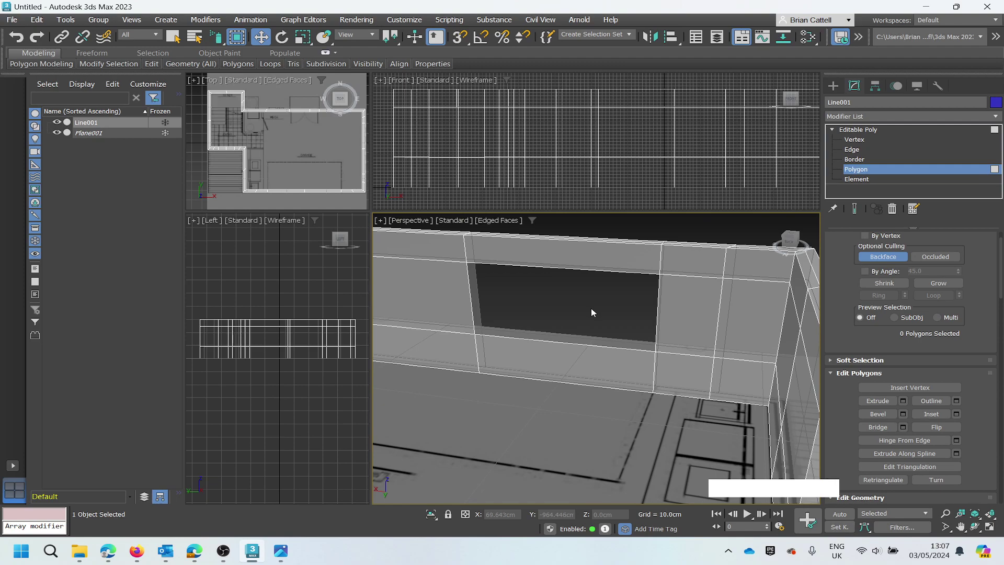
click(883, 257)
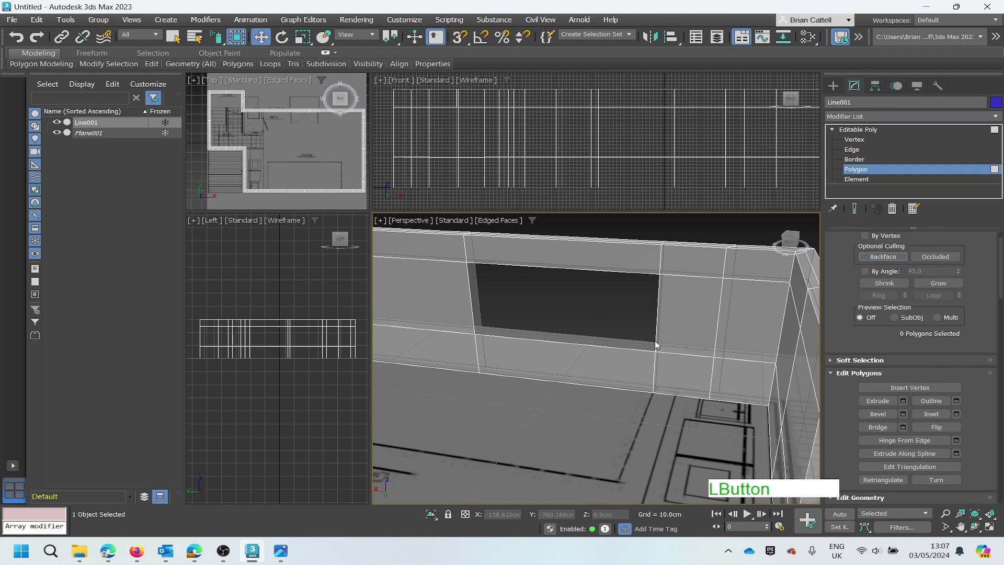
click(854, 159)
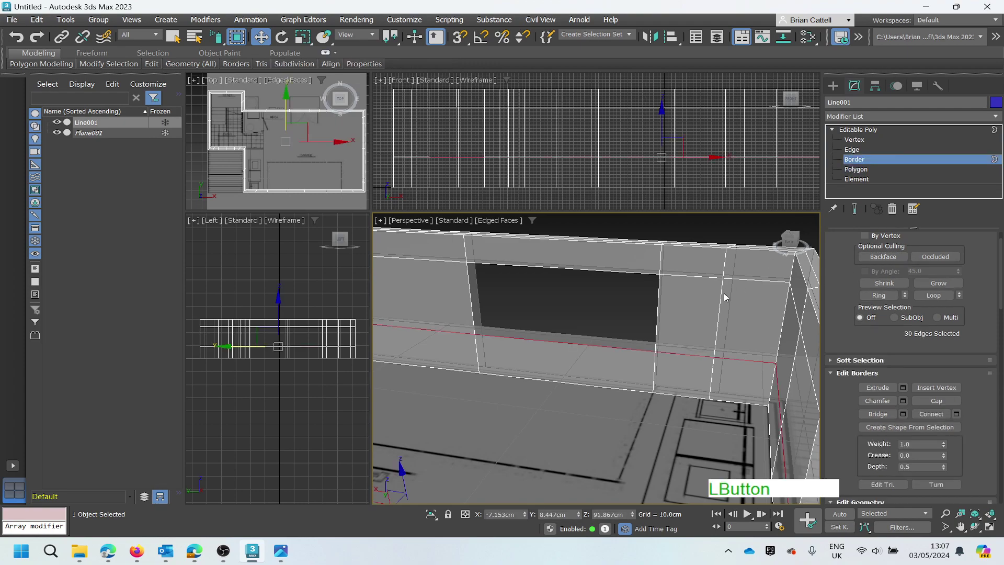
click(514, 330)
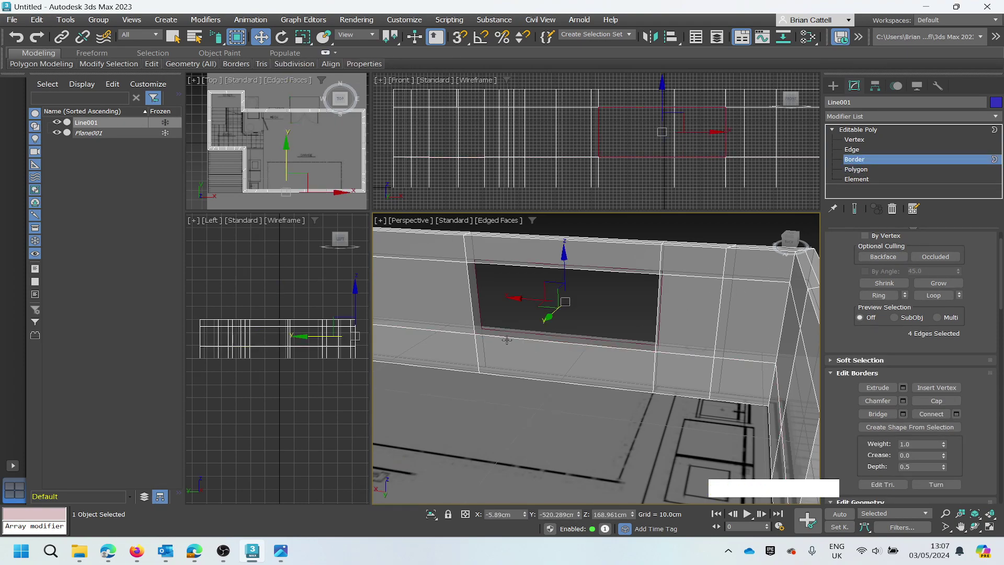
key(shift)
shift+drag(506, 337, 506, 338)
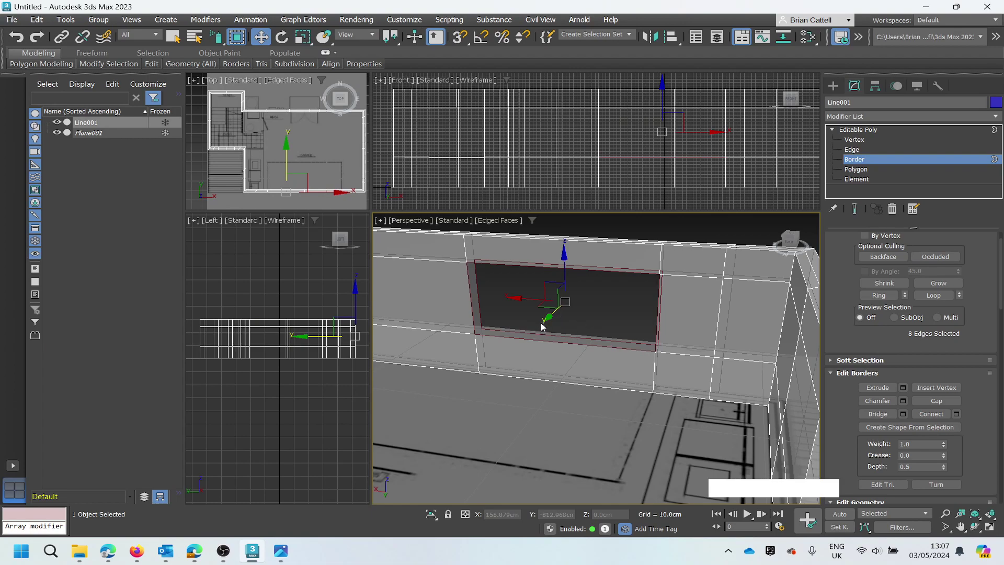
Bridge the two window borders with 1 segment to close the wall thickness around the opening.
scroll(542, 327, down, 2)
key(z)
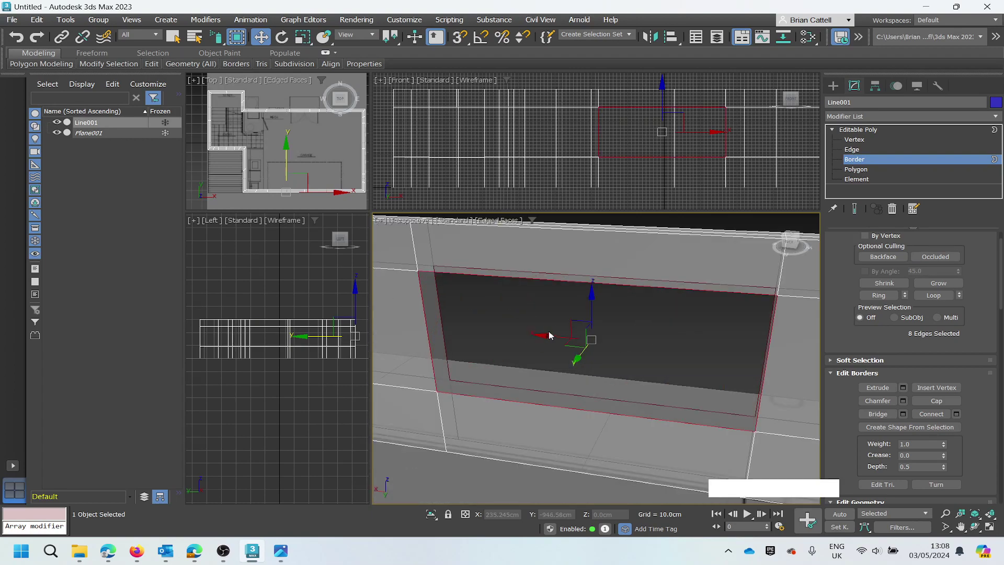
click(904, 415)
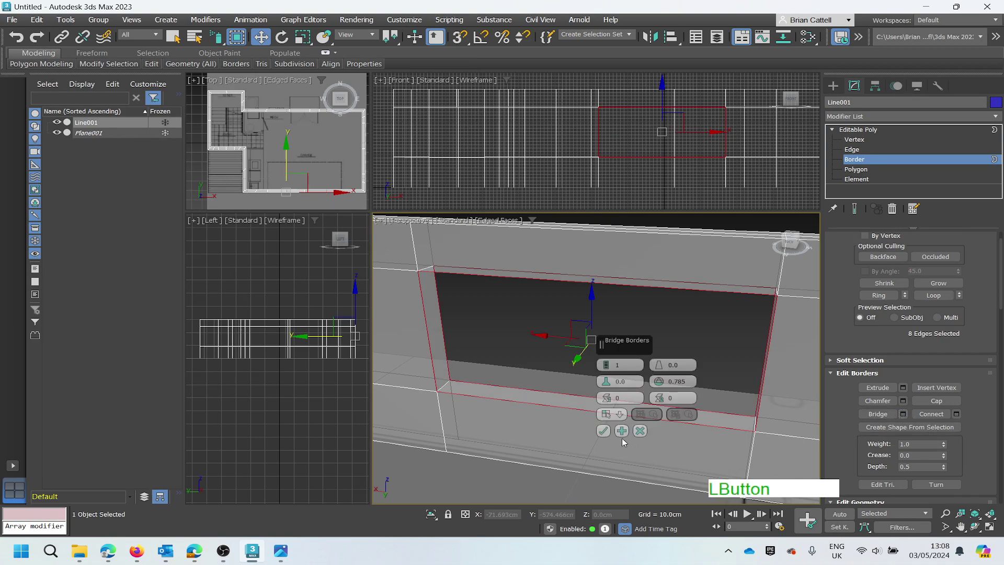
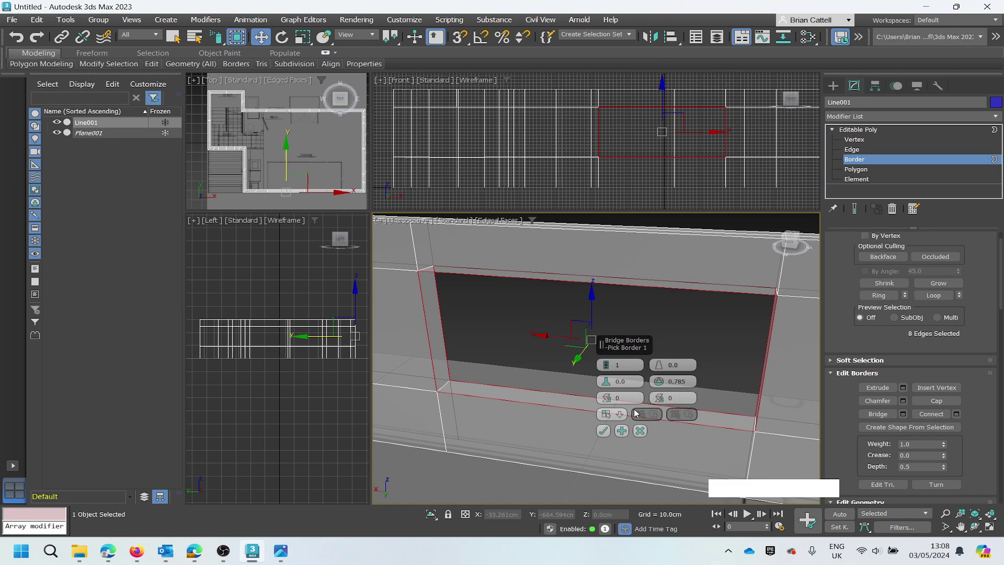
click(603, 432)
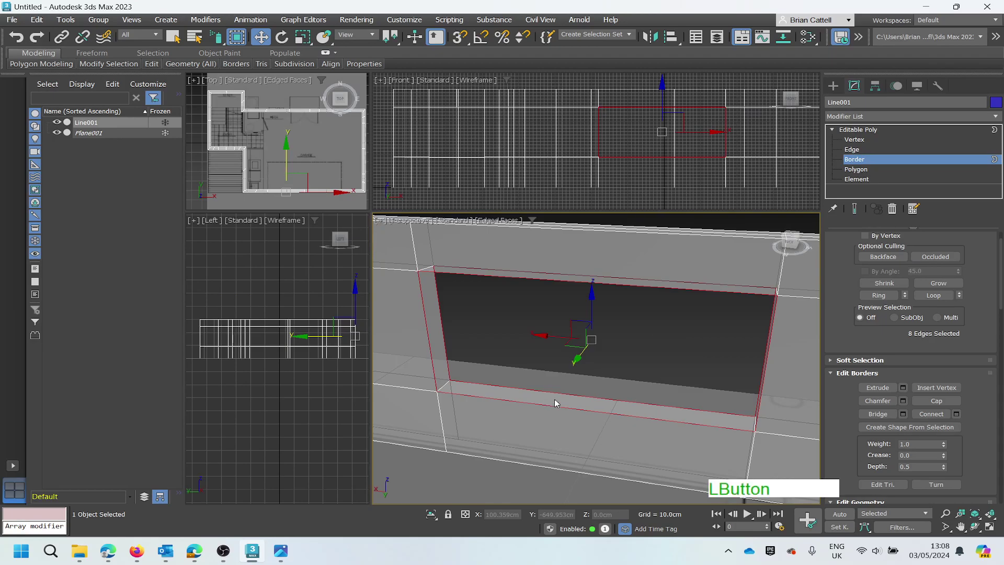
Turn off the walls' see-through display to show them solid around the doorway in the recessed wall.
scroll(578, 335, down, 4)
scroll(727, 390, down, 3)
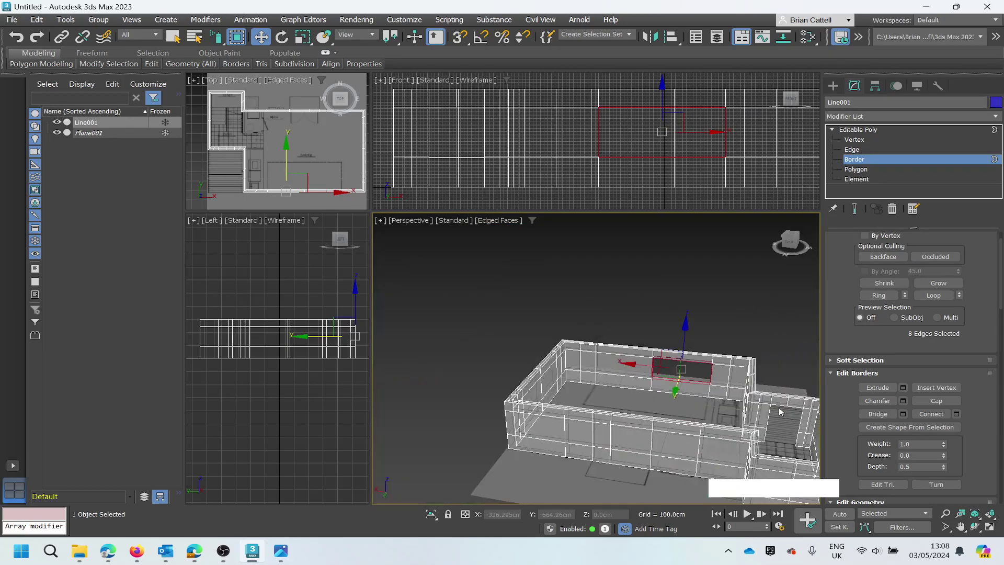
scroll(787, 410, up, 8)
scroll(751, 407, down, 3)
middle_drag(749, 407, 729, 392)
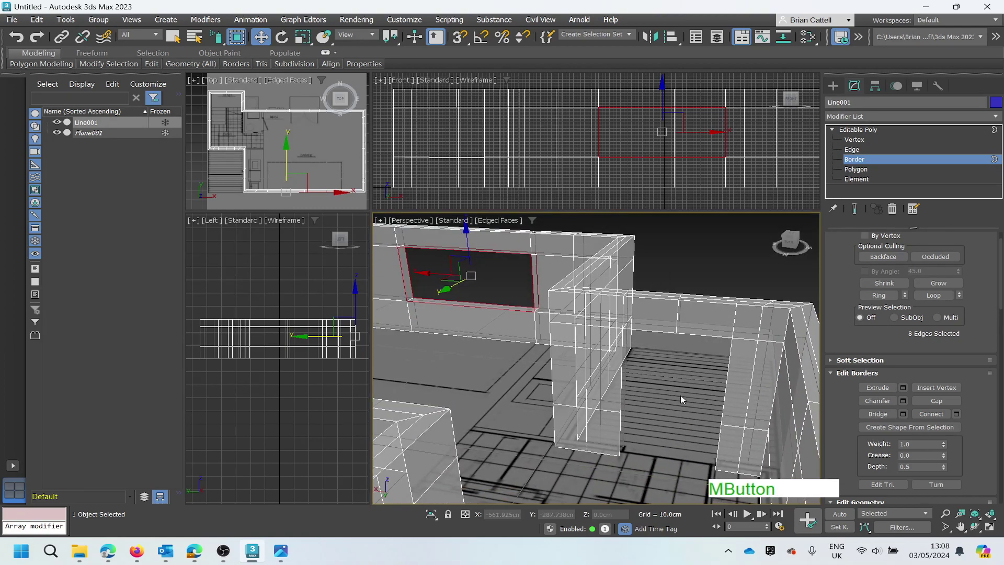
scroll(676, 407, down, 3)
middle_drag(714, 404, 670, 419)
scroll(620, 418, up, 3)
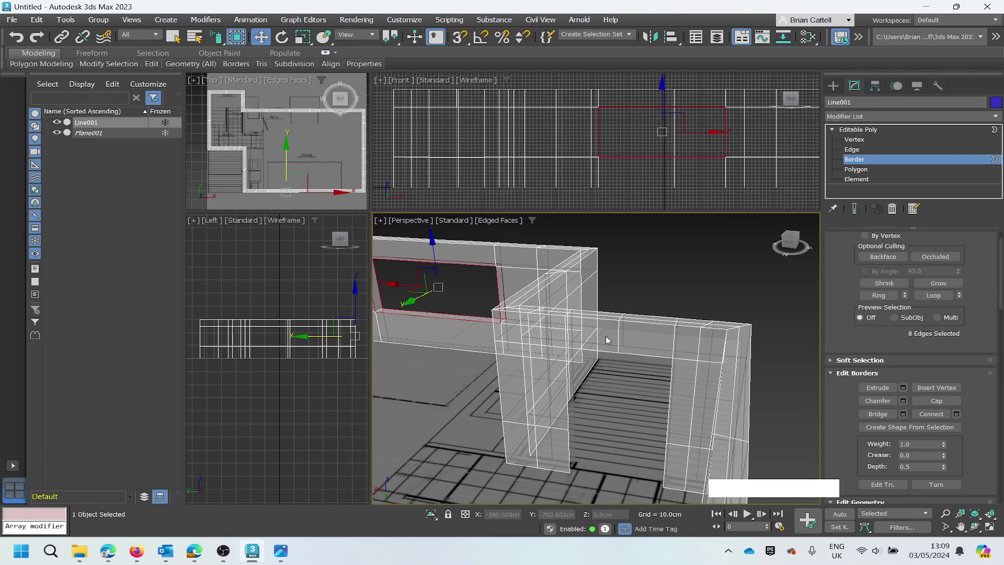
alt+middle_drag(611, 355, 505, 351)
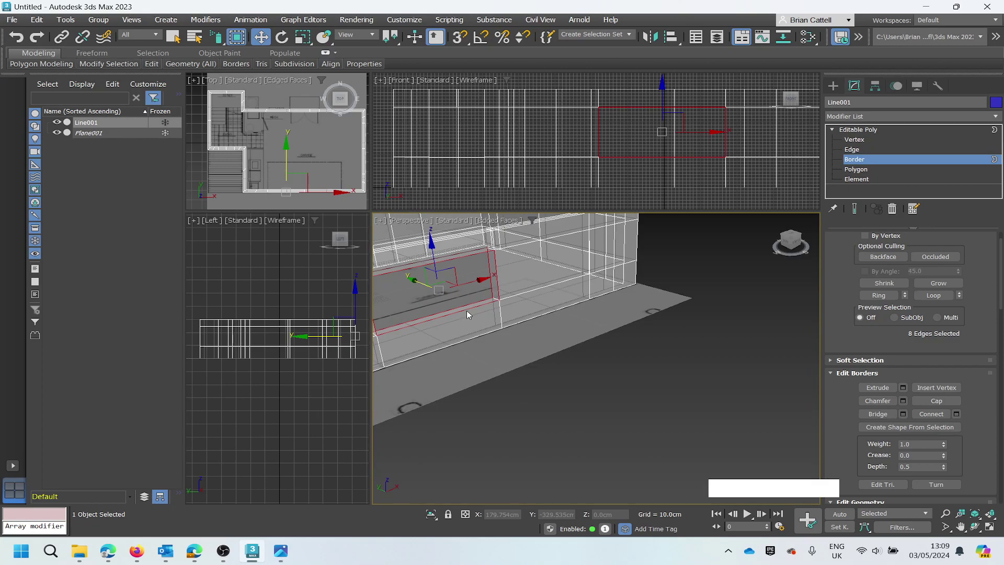
middle_drag(464, 309, 701, 324)
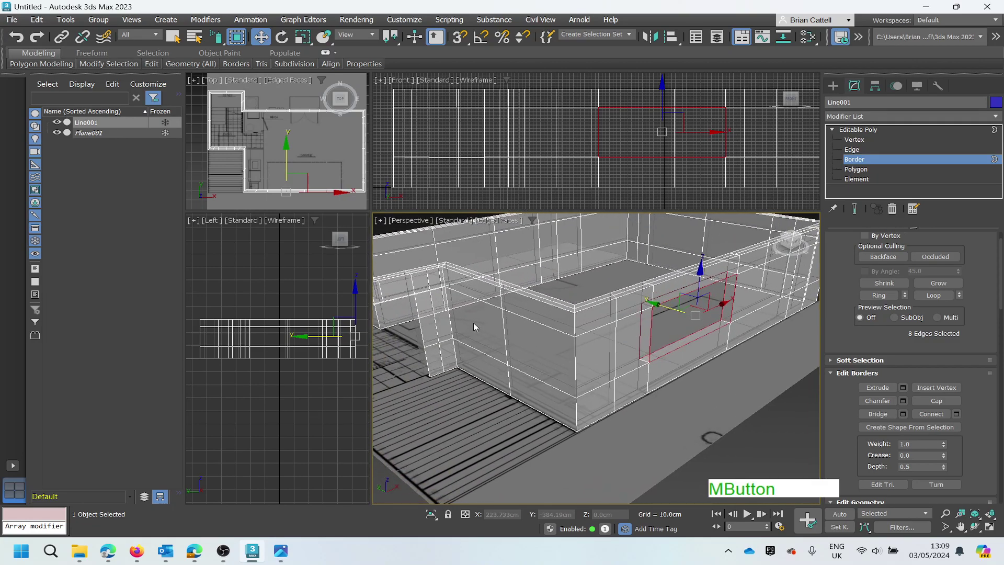
scroll(403, 328, up, 3)
scroll(412, 334, down, 8)
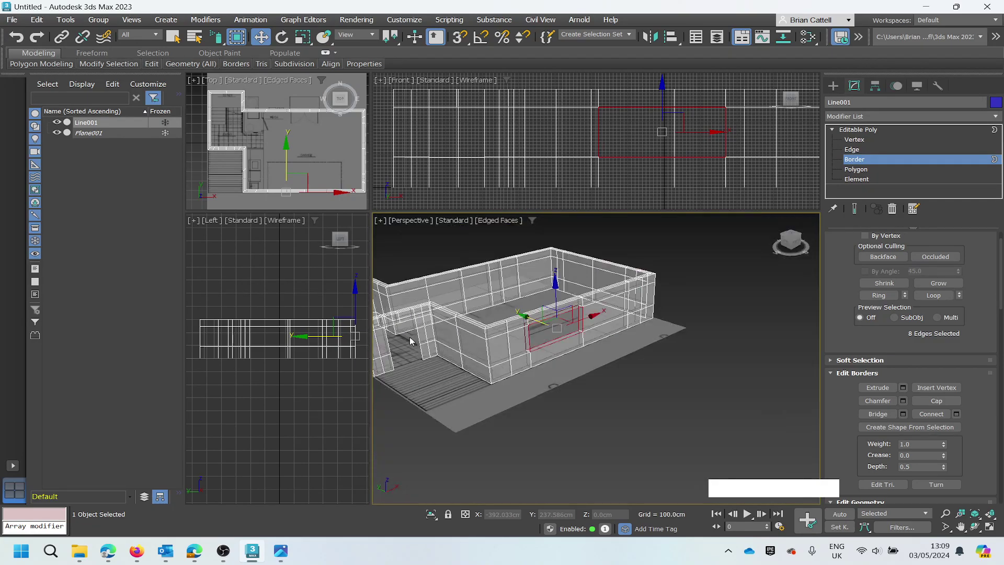
scroll(384, 345, up, 4)
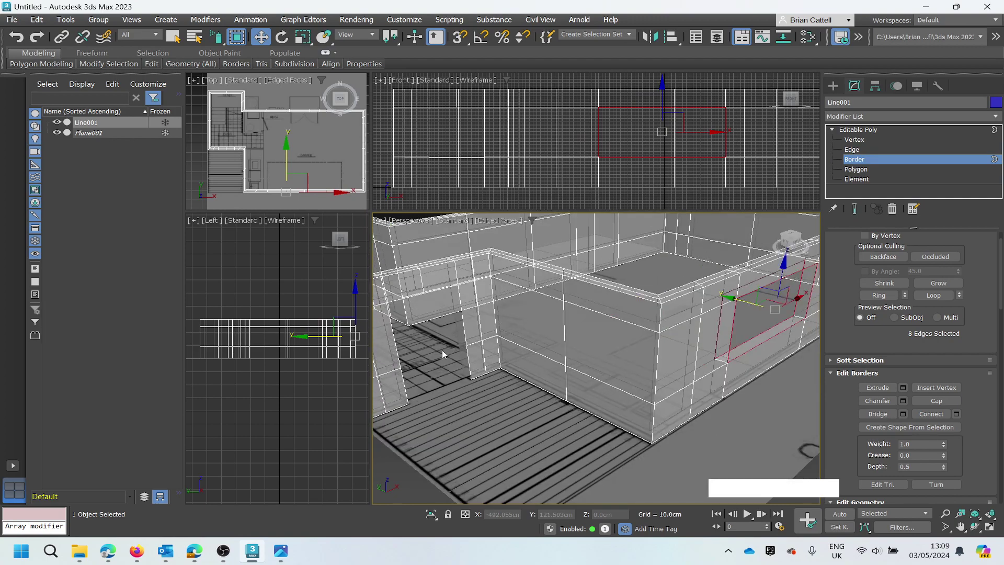
scroll(423, 354, up, 3)
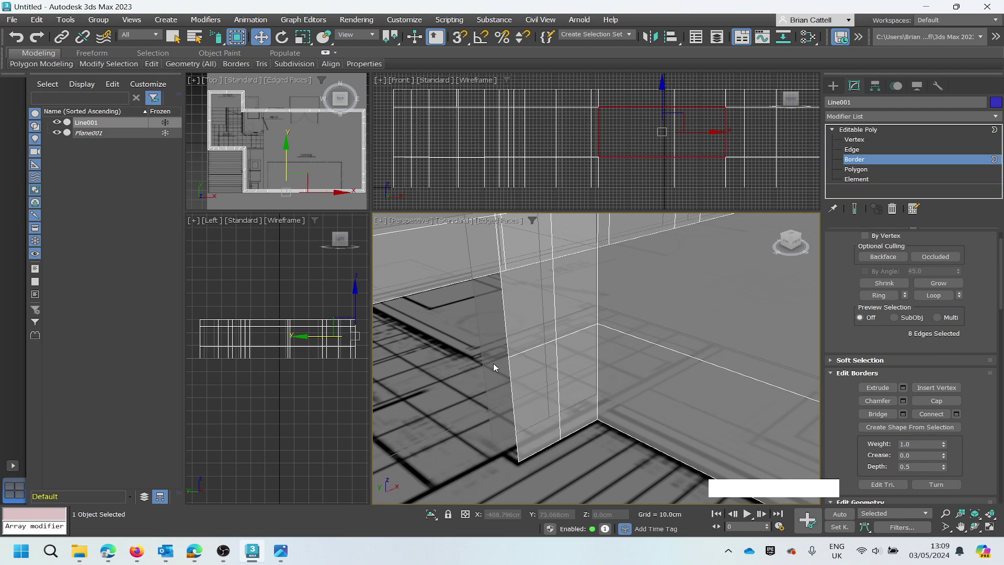
key(alt+x)
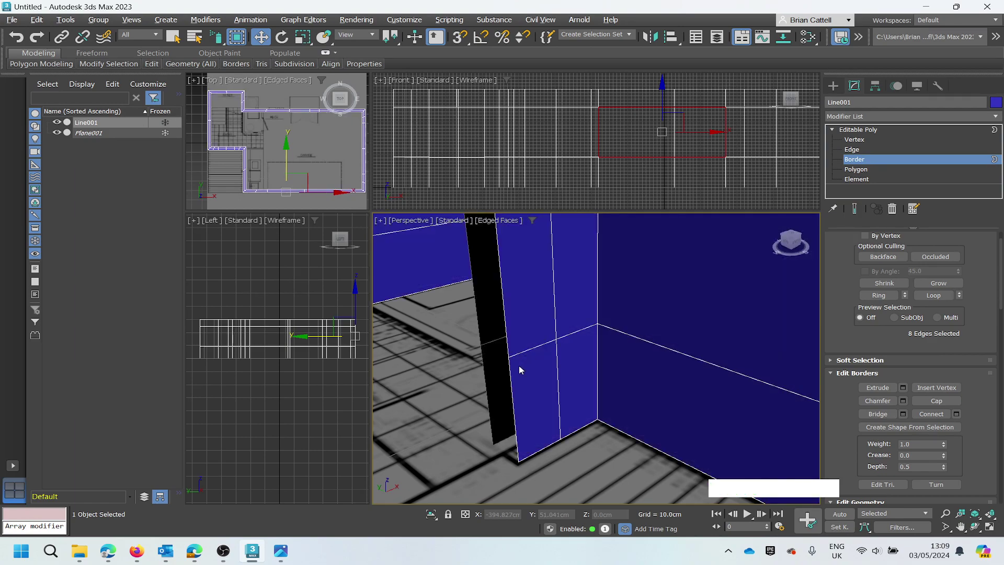
click(505, 339)
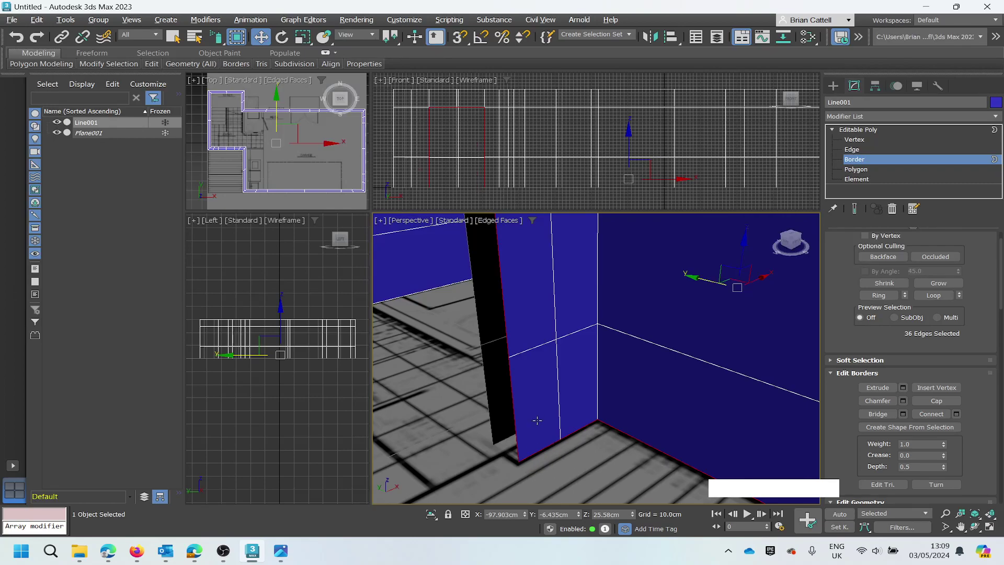
scroll(538, 437, down, 2)
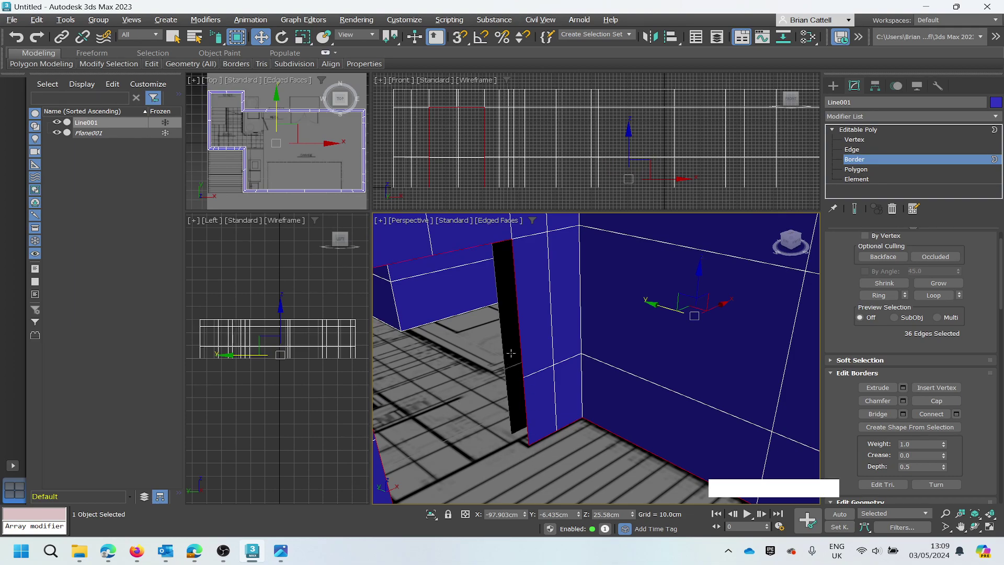
key(ctrl+z)
key(ctrl+z)
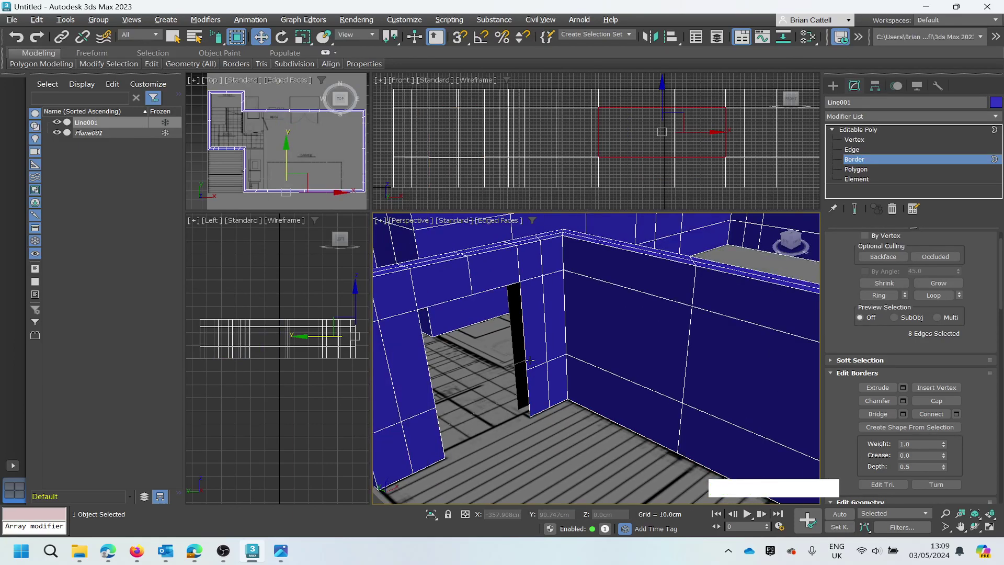
At edge level, select the lower and upper outer edges of the doorway jamb nearest the wall corner.
click(848, 149)
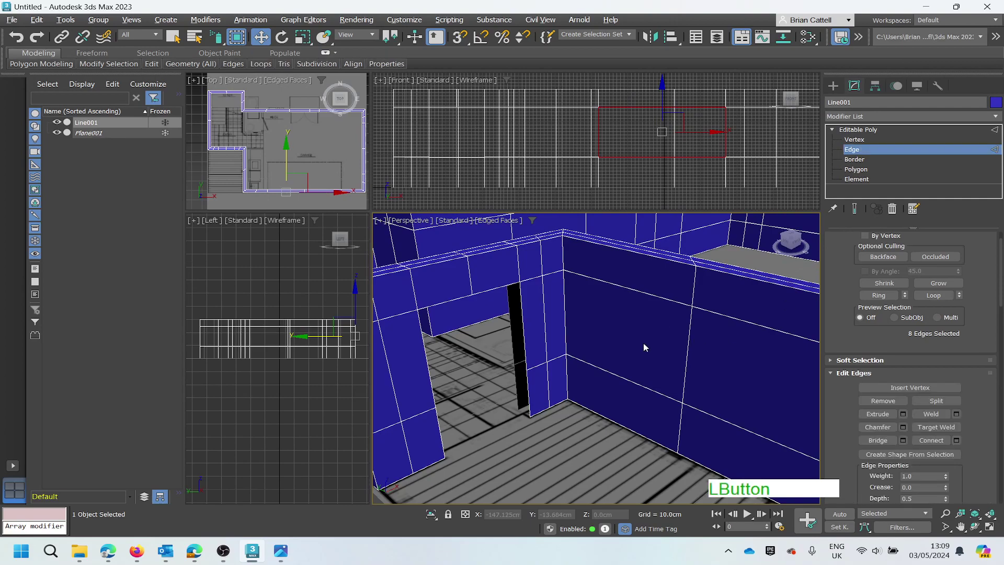
click(523, 338)
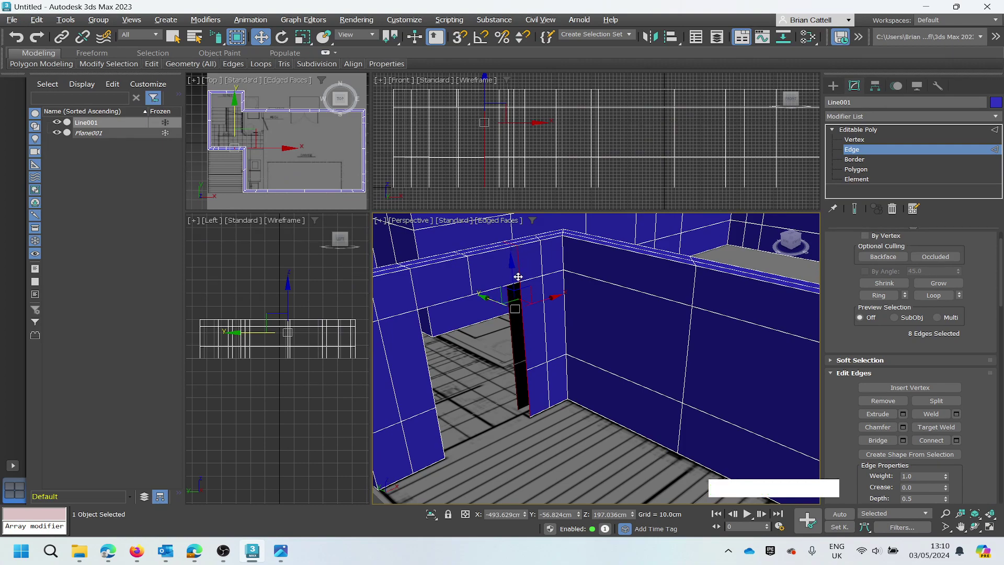
scroll(534, 389, up, 2)
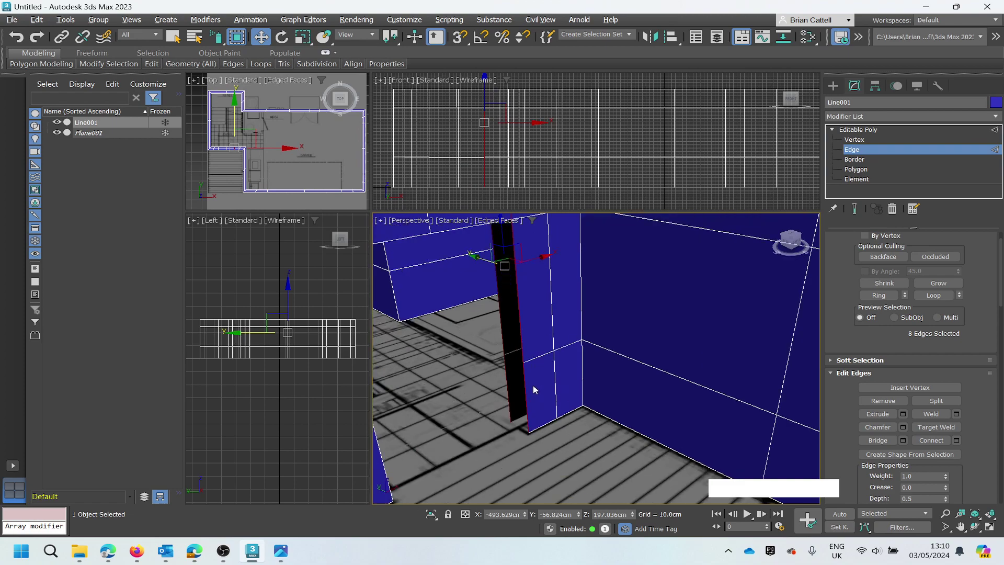
scroll(534, 375, down, 2)
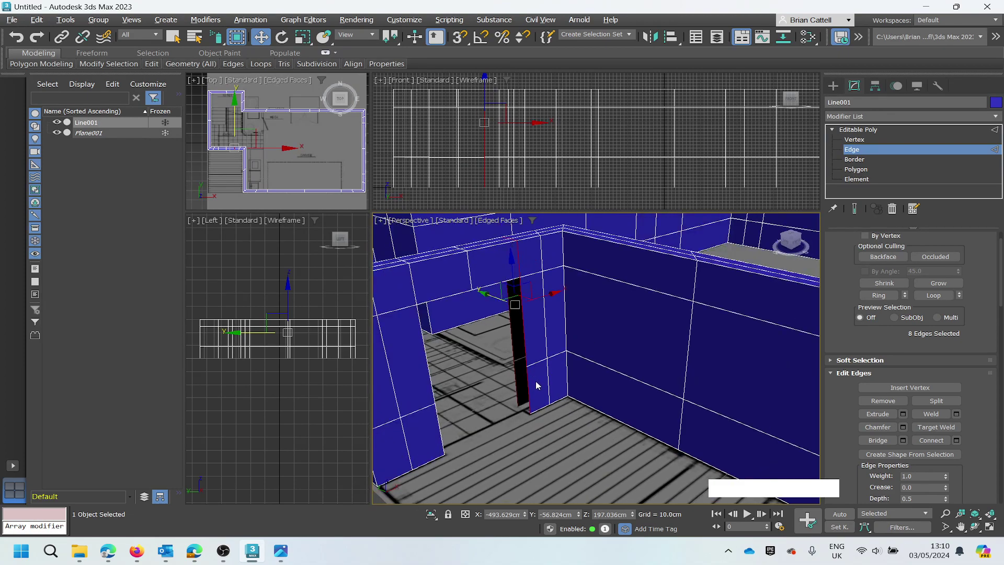
click(528, 386)
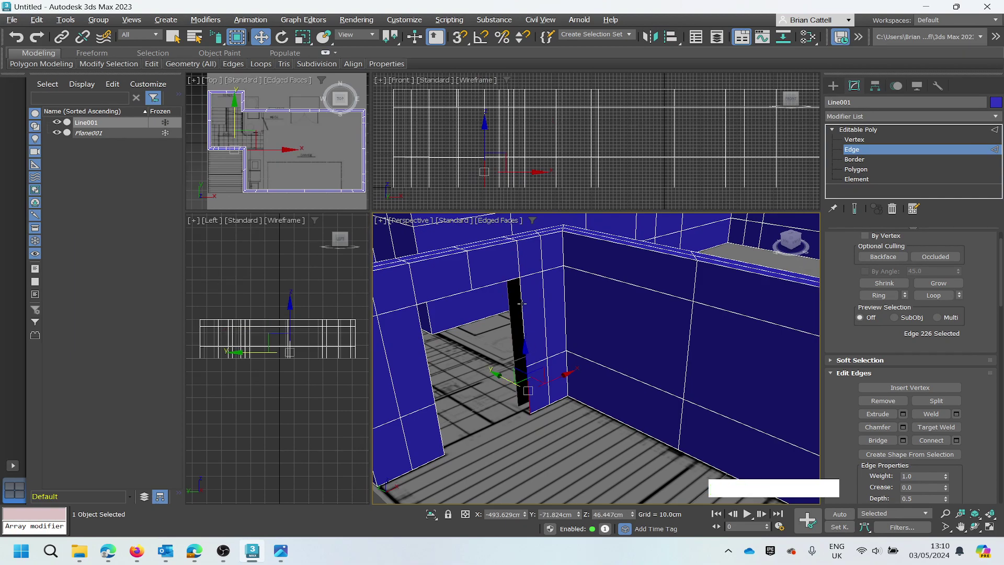
shift+click(522, 303)
ctrl+click(522, 304)
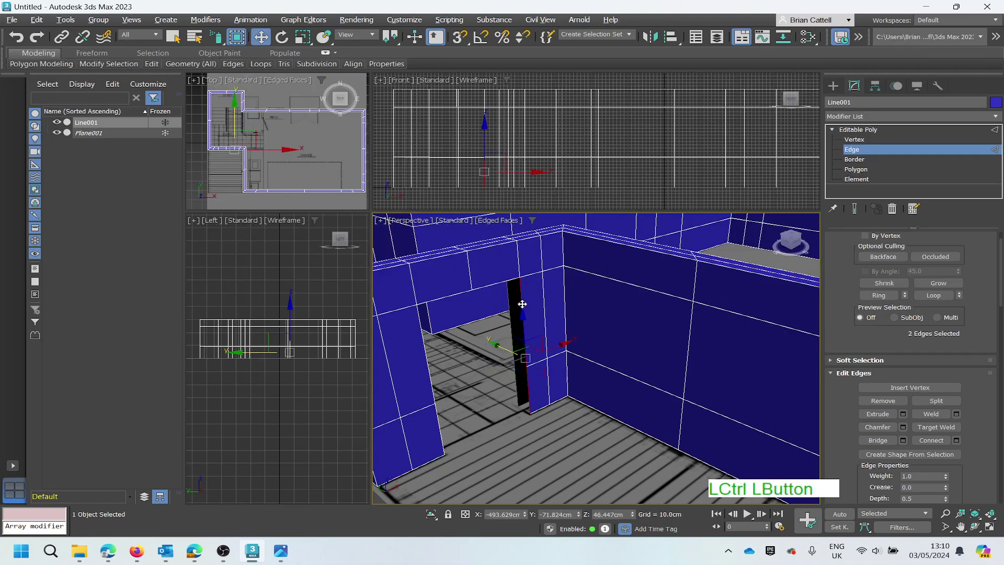
Add the doorway's outer head edges, the opposite outer jamb edges and the inner jamb edges near the corner to the selection.
ctrl+click(501, 284)
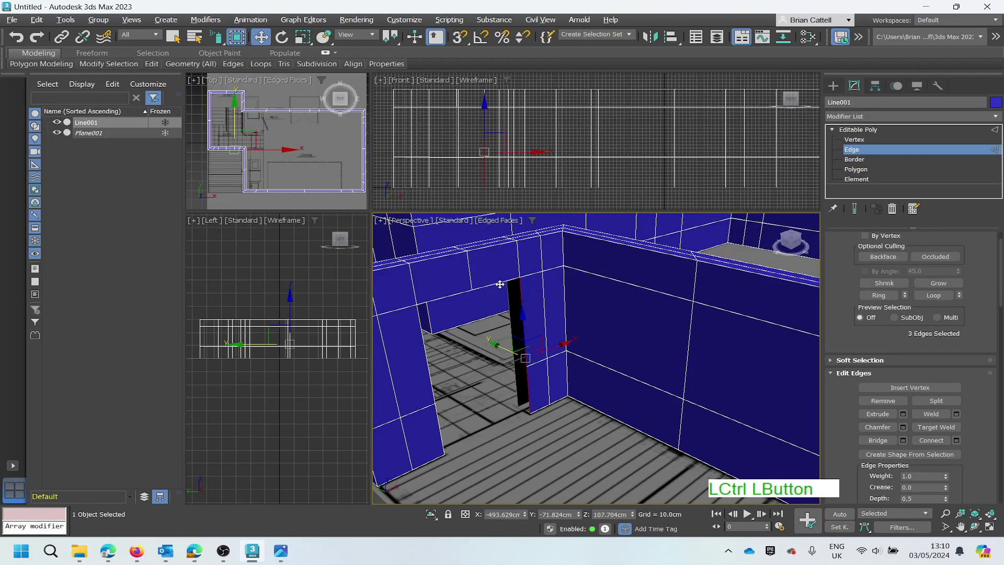
ctrl+click(454, 295)
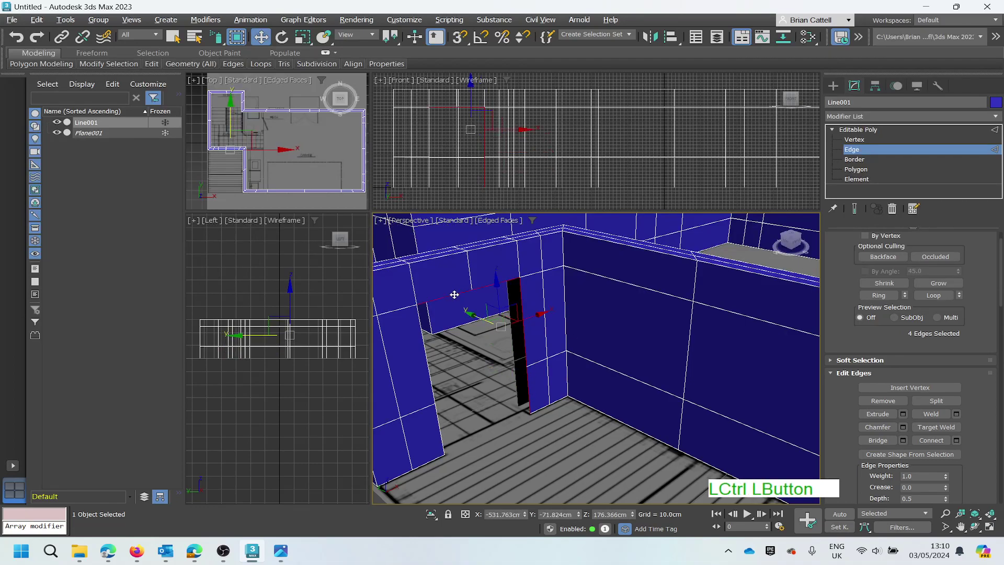
ctrl+click(427, 373)
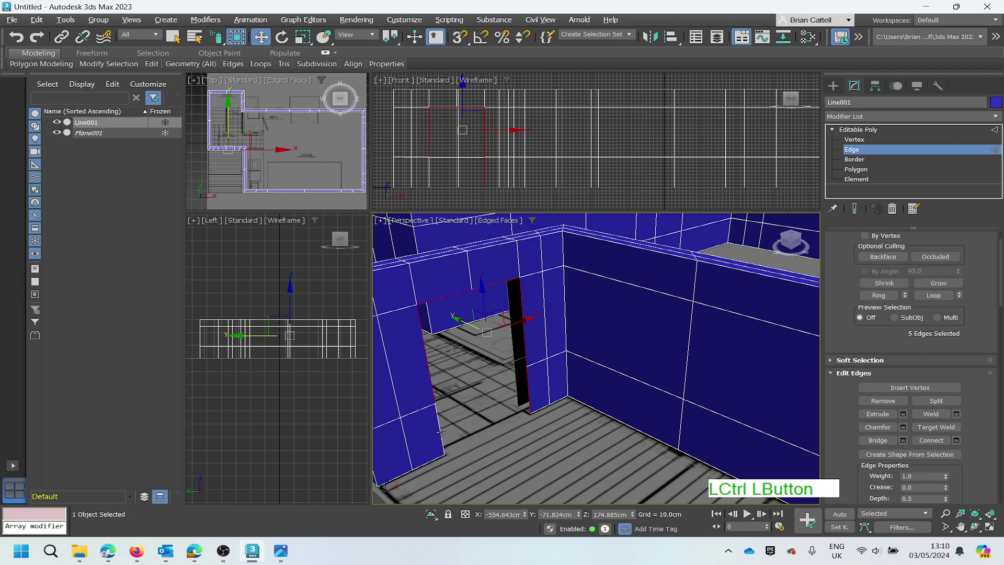
ctrl+click(441, 431)
ctrl+click(518, 396)
ctrl+click(505, 312)
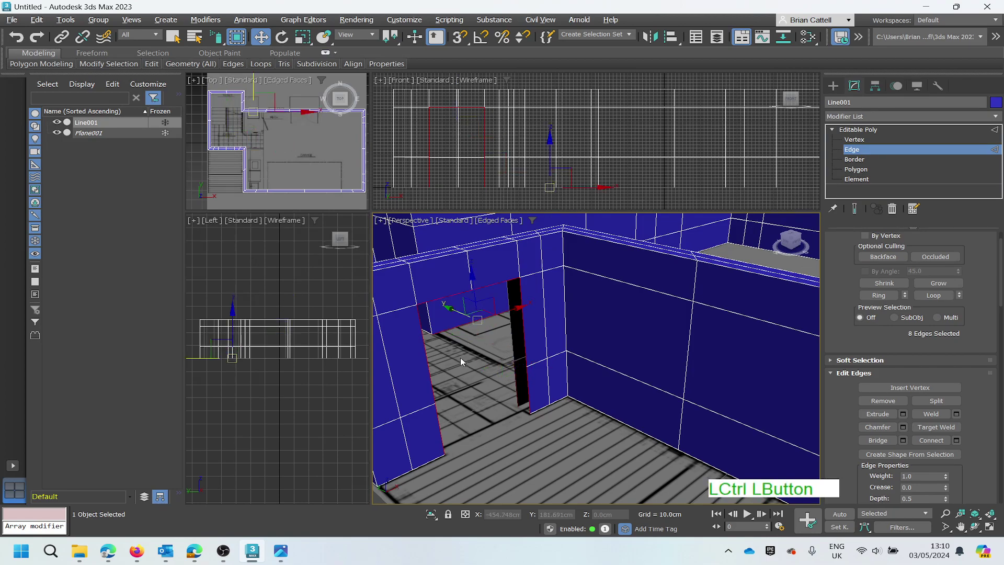
Maximise the perspective view and add the lower and upper inner vertical edges of the far doorway jamb to the selection.
alt+middle_drag(503, 375, 534, 359)
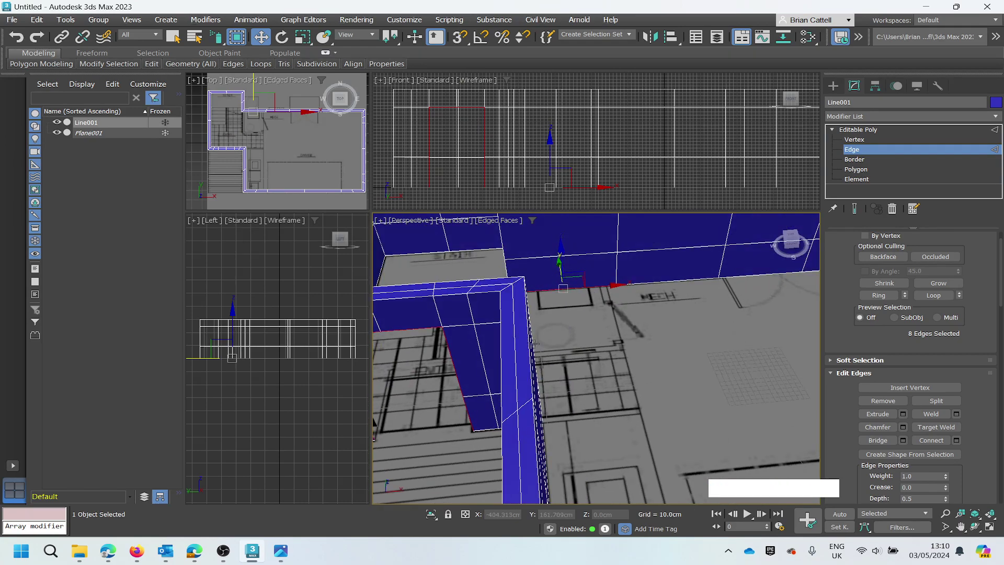
key(alt)
key(alt+w)
scroll(250, 258, down, 2)
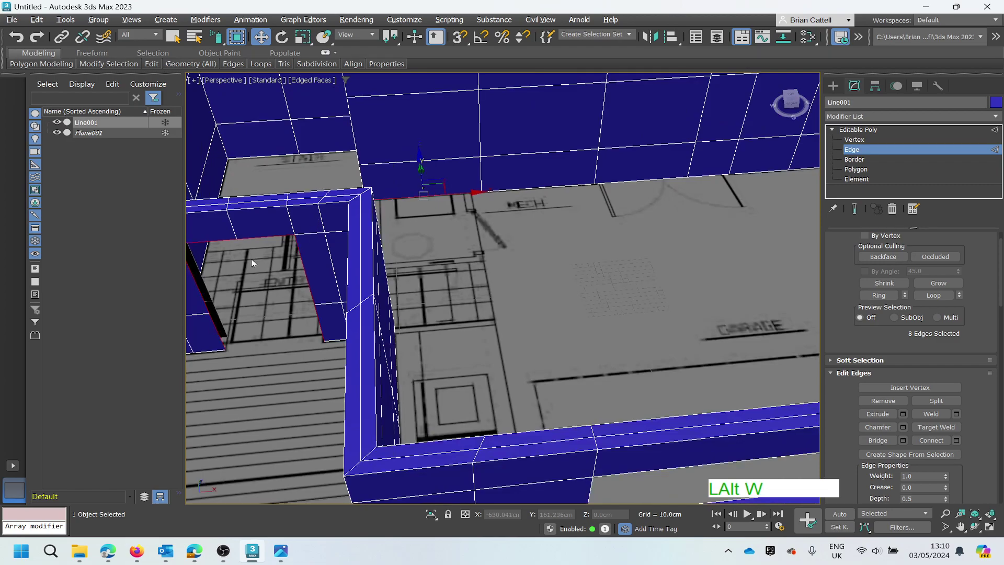
scroll(251, 259, down, 5)
scroll(215, 242, up, 5)
scroll(279, 304, up, 2)
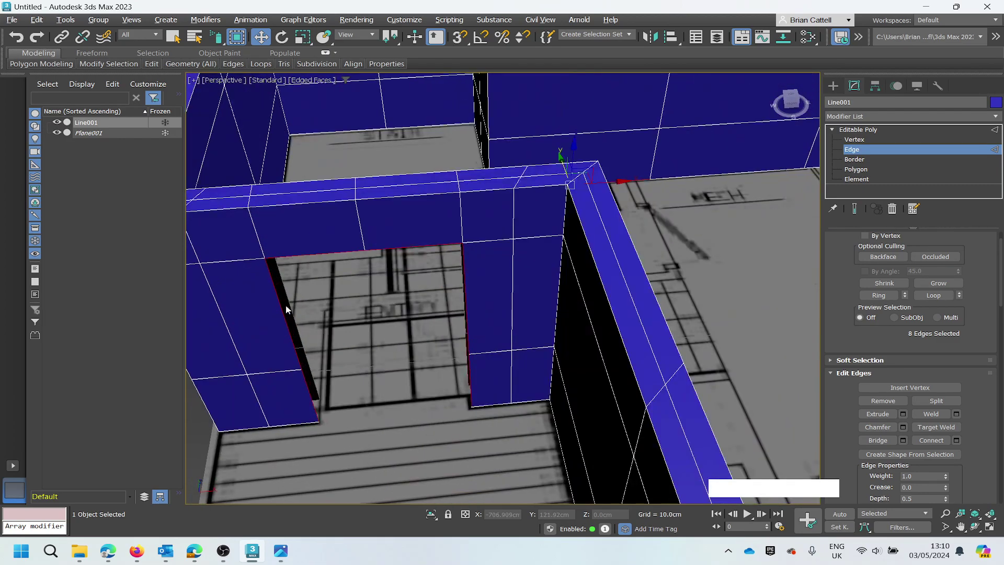
alt+middle_drag(368, 304, 242, 287)
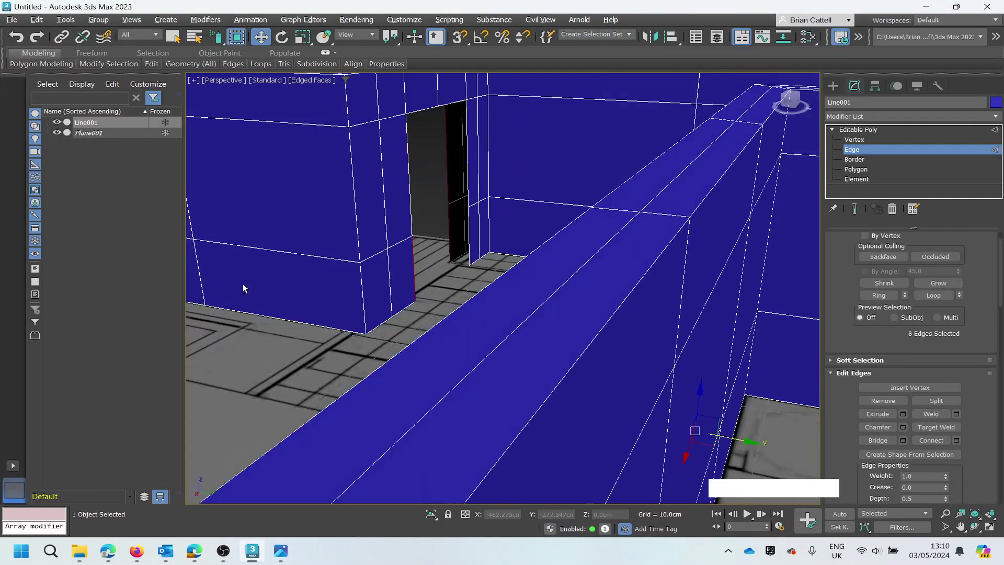
scroll(460, 118, up, 5)
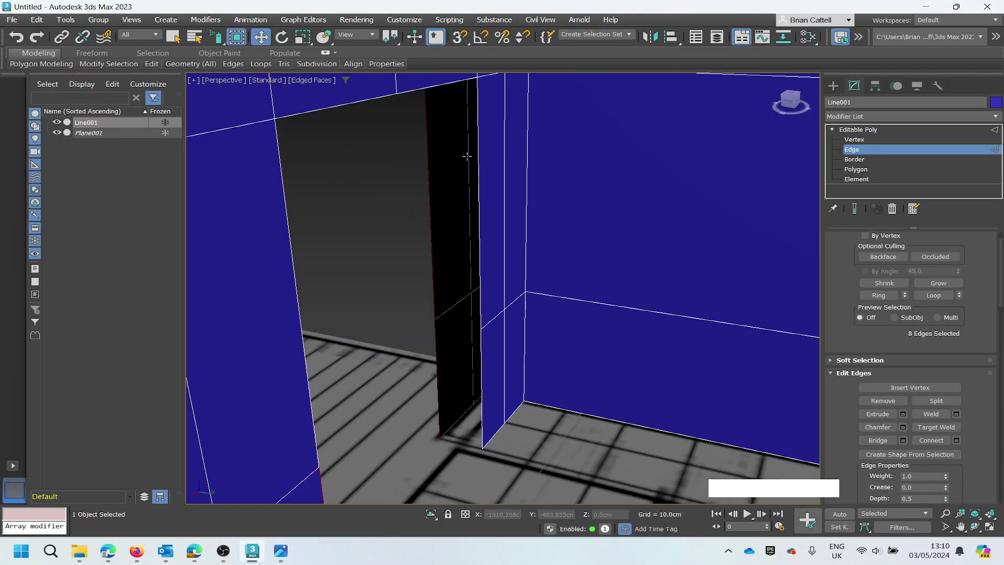
ctrl+click(481, 380)
ctrl+click(480, 287)
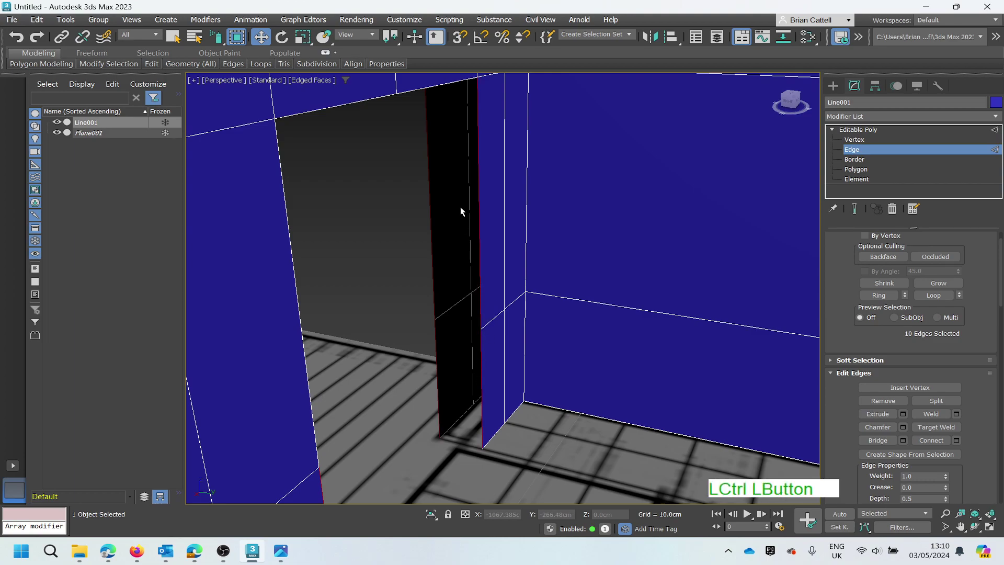
Add the doorway's two inner head edges and the upper inner edge of the opposite jamb to the selection.
ctrl+click(422, 87)
ctrl+click(353, 102)
ctrl+click(298, 296)
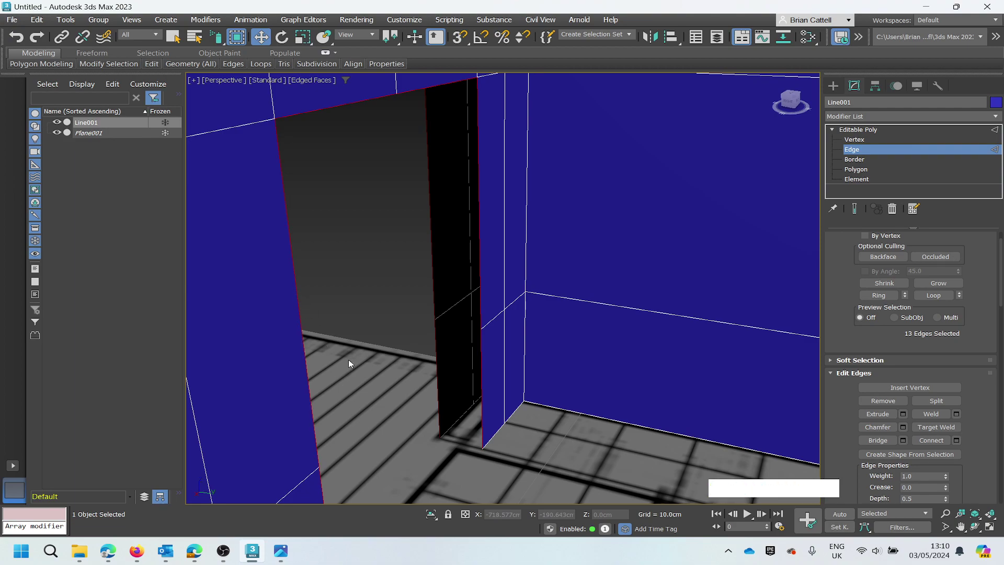
Check the selected edges around the doorway and deselect the stray floor-level edge of the wall seen through the opening.
scroll(347, 361, down, 5)
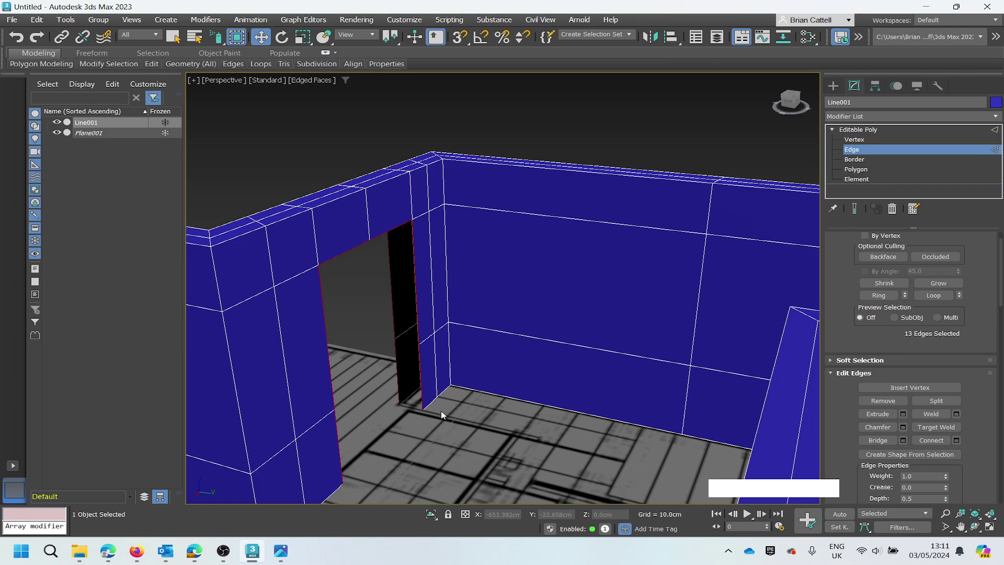
middle_drag(444, 400, 443, 376)
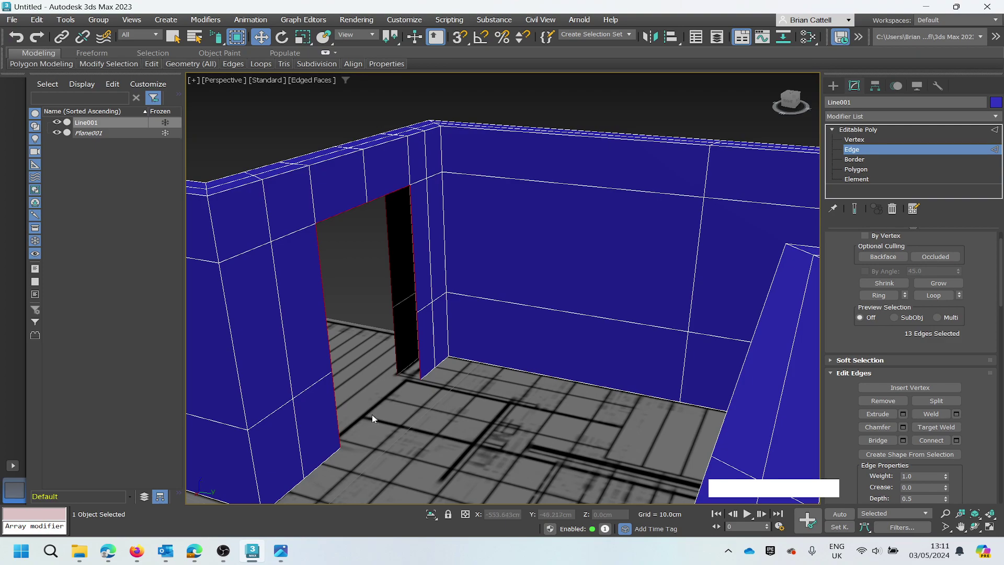
alt+middle_drag(349, 397, 485, 380)
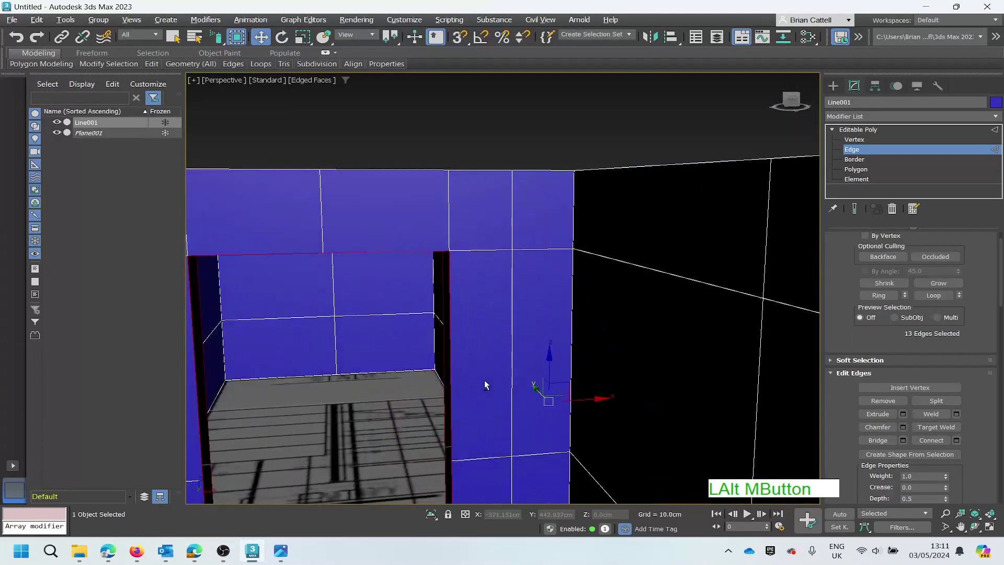
scroll(484, 380, down, 3)
scroll(435, 417, up, 2)
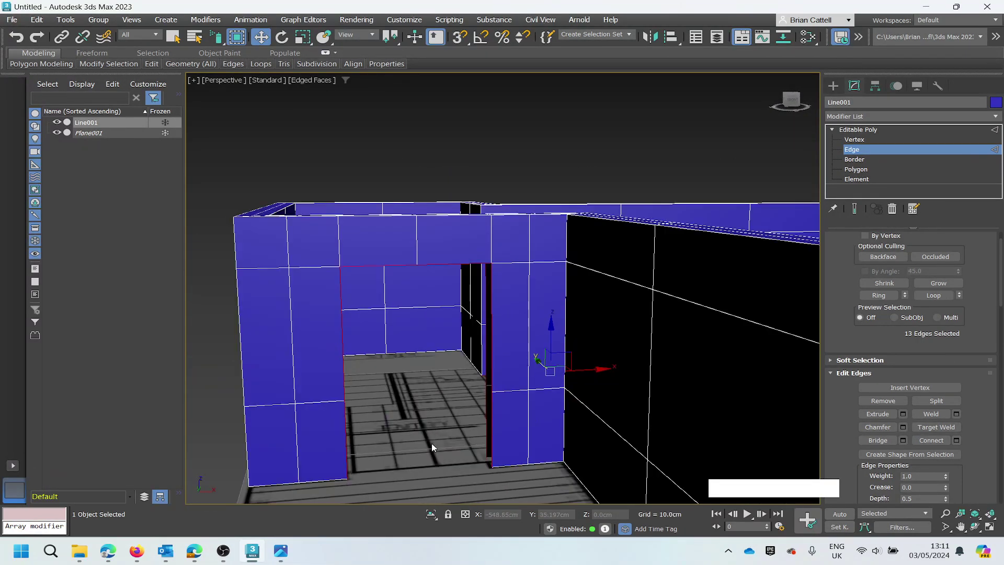
scroll(428, 441, down, 3)
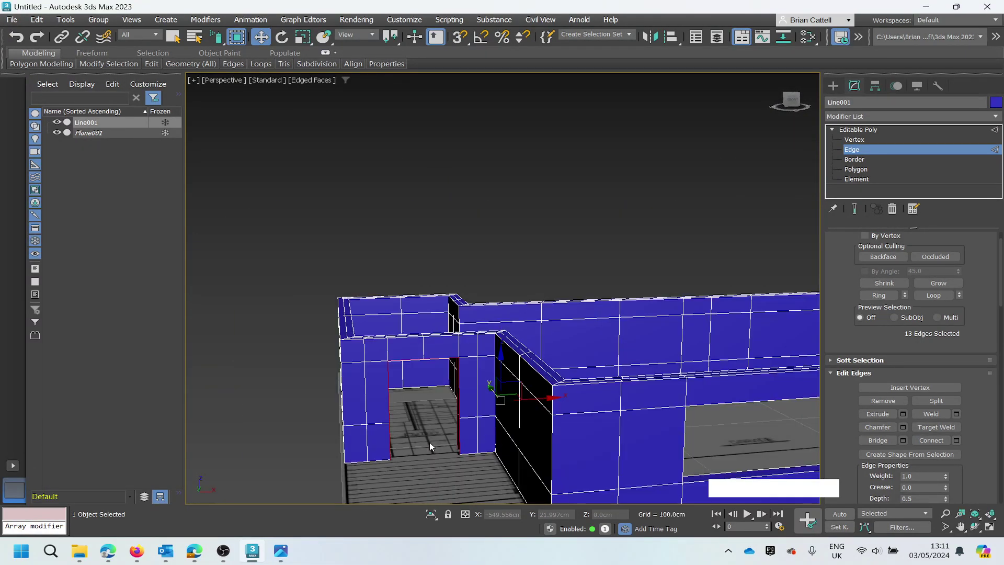
scroll(436, 471, up, 3)
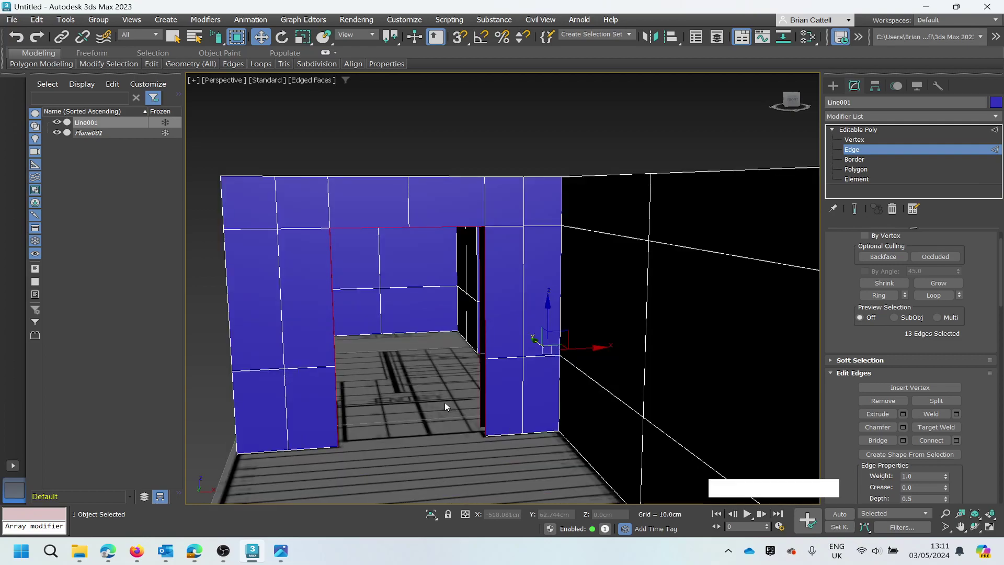
key(alt)
mouse_move(428, 410)
alt+middle_down()
mouse_move(458, 415)
mouse_move(446, 416)
alt+middle_up()
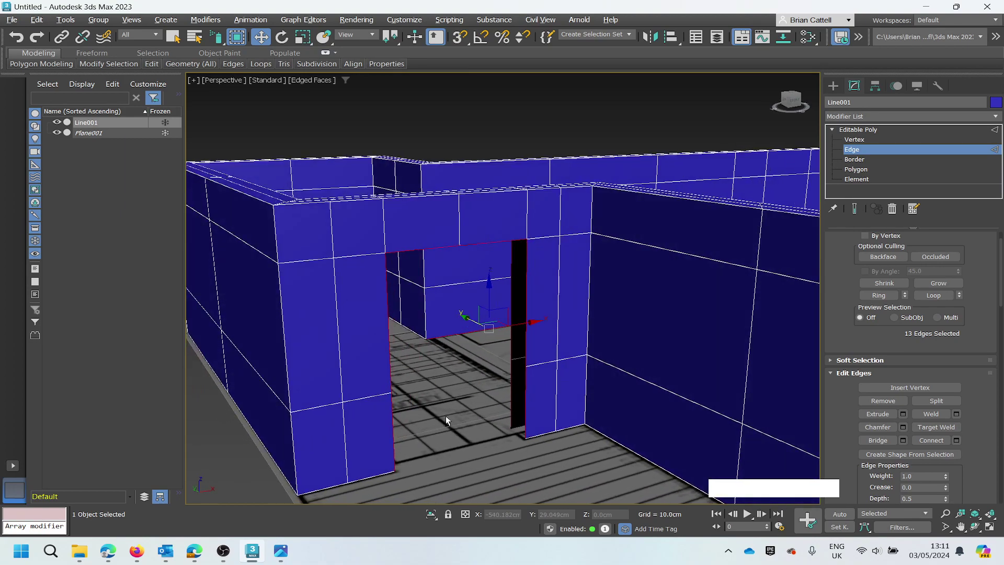
alt+click(449, 336)
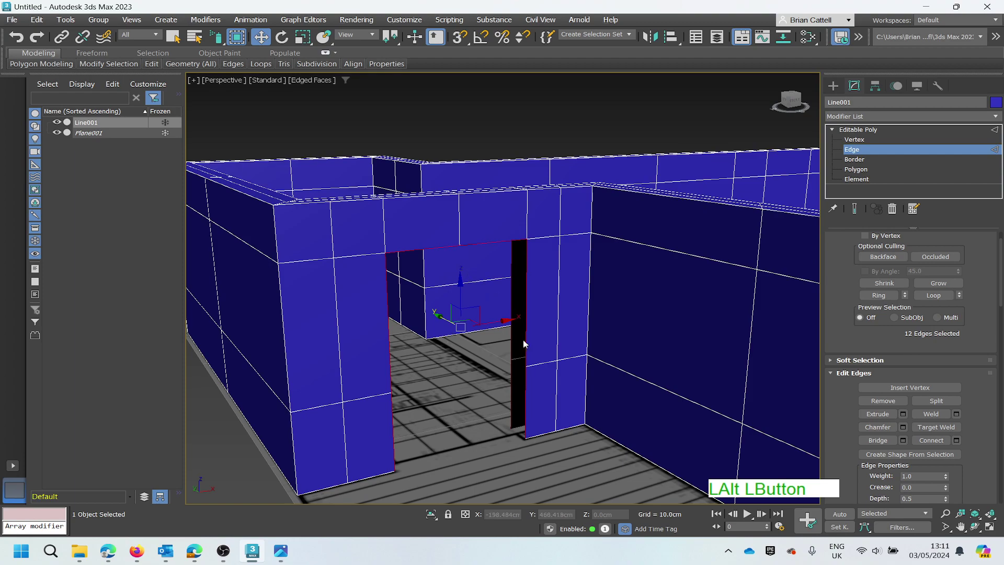
Bridge the selected doorway edges with 1 segment to close the wall thickness at the jambs and head.
scroll(477, 414, down, 4)
scroll(479, 416, up, 4)
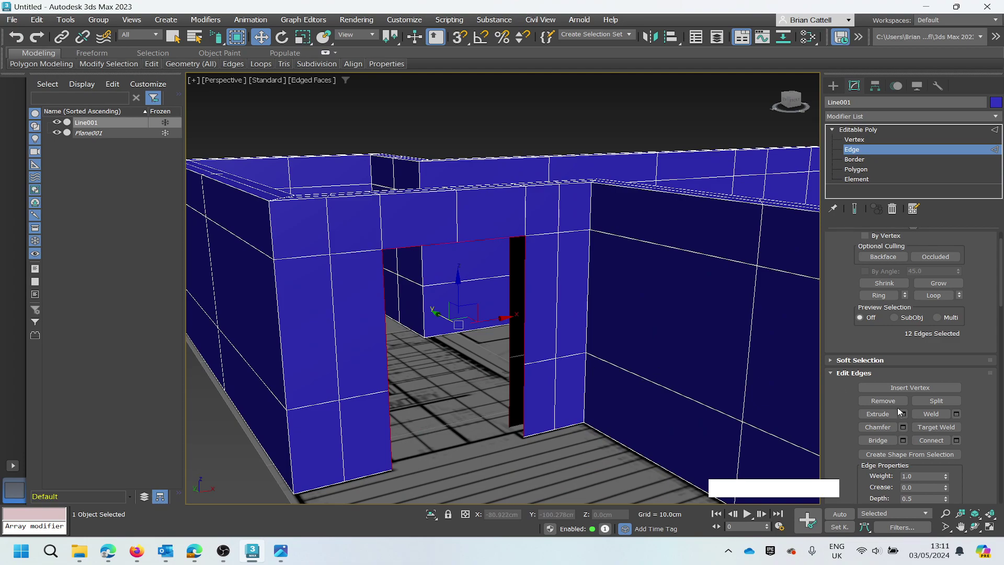
click(903, 440)
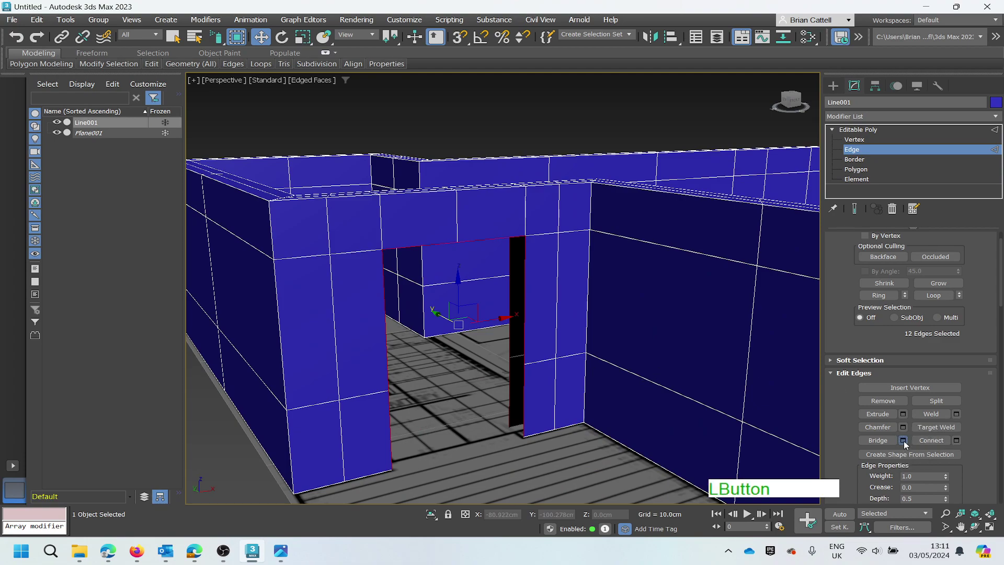
middle_drag(555, 420, 576, 383)
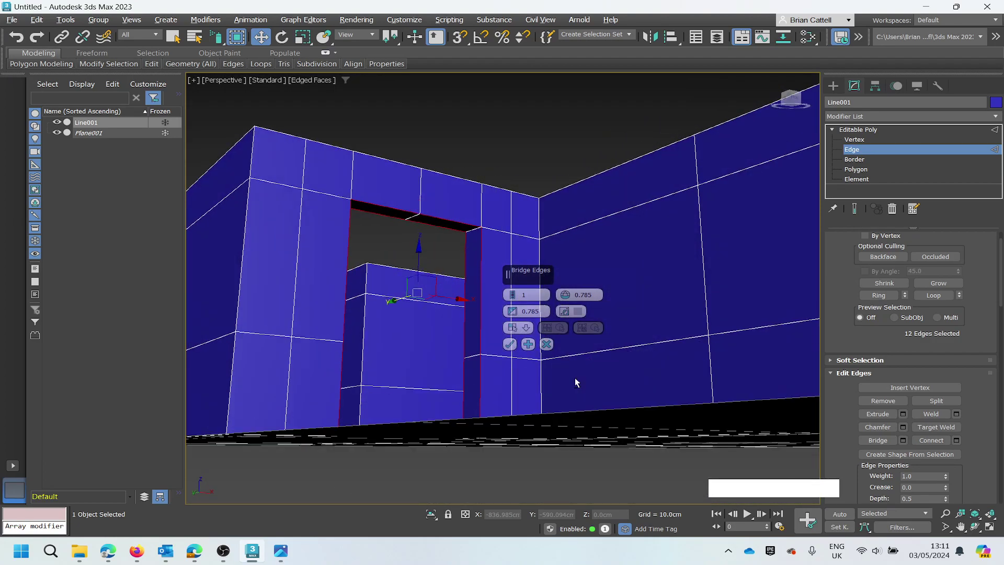
scroll(413, 218, up, 4)
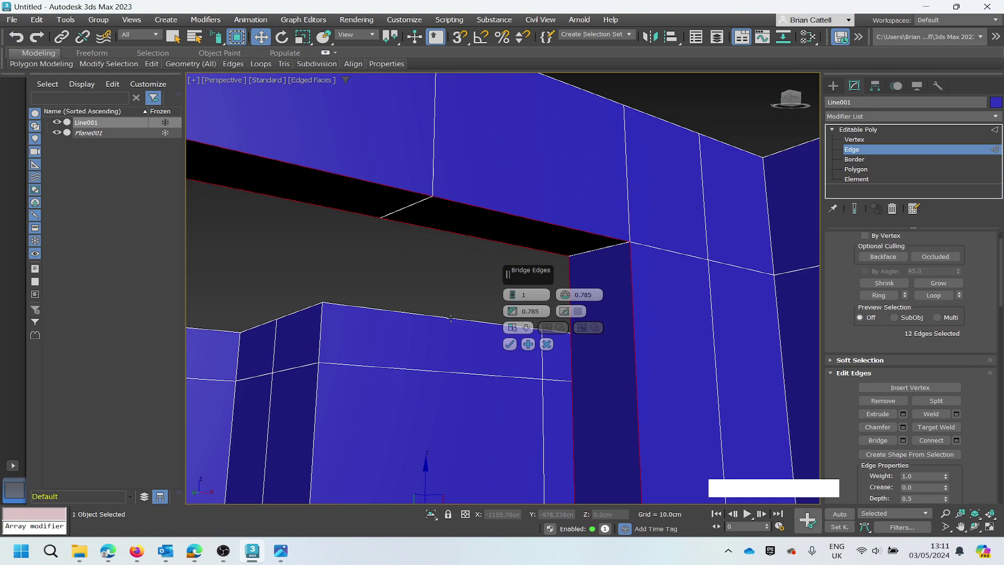
click(510, 344)
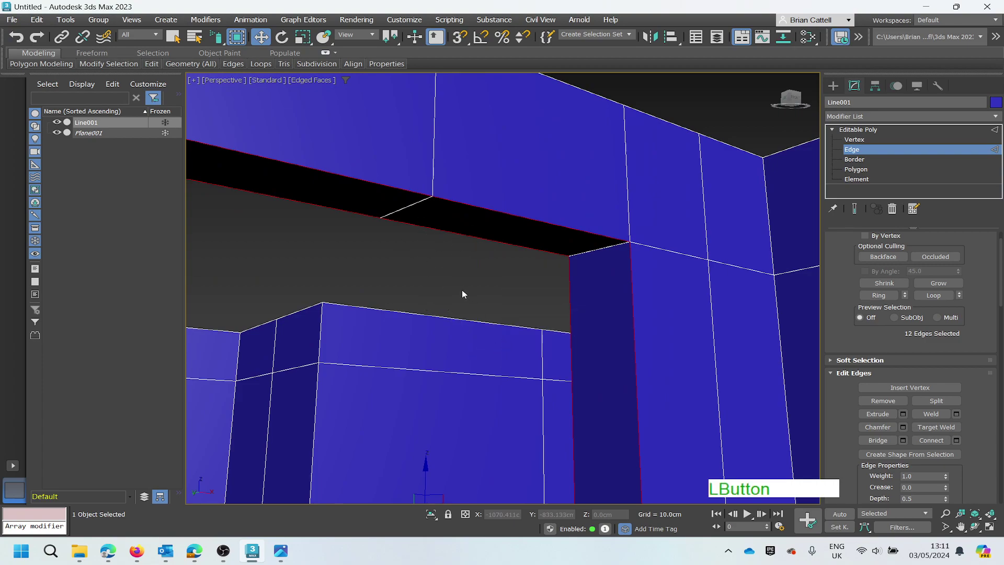
At polygon level, select a bridged polygon under the doorway head and examine the walls and openings from outside.
click(855, 169)
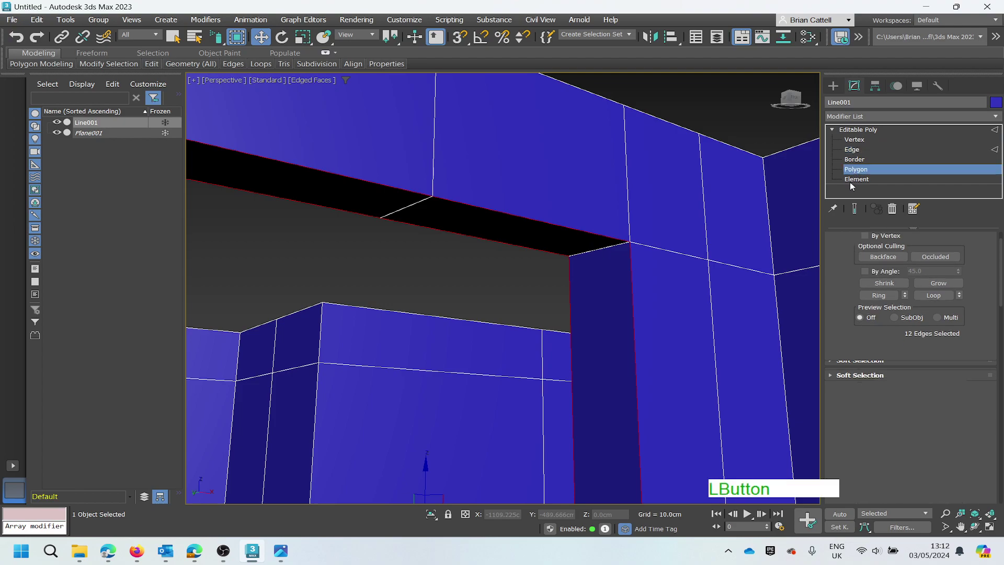
click(512, 229)
scroll(561, 255, down, 10)
scroll(504, 242, up, 4)
middle_drag(504, 242, 607, 326)
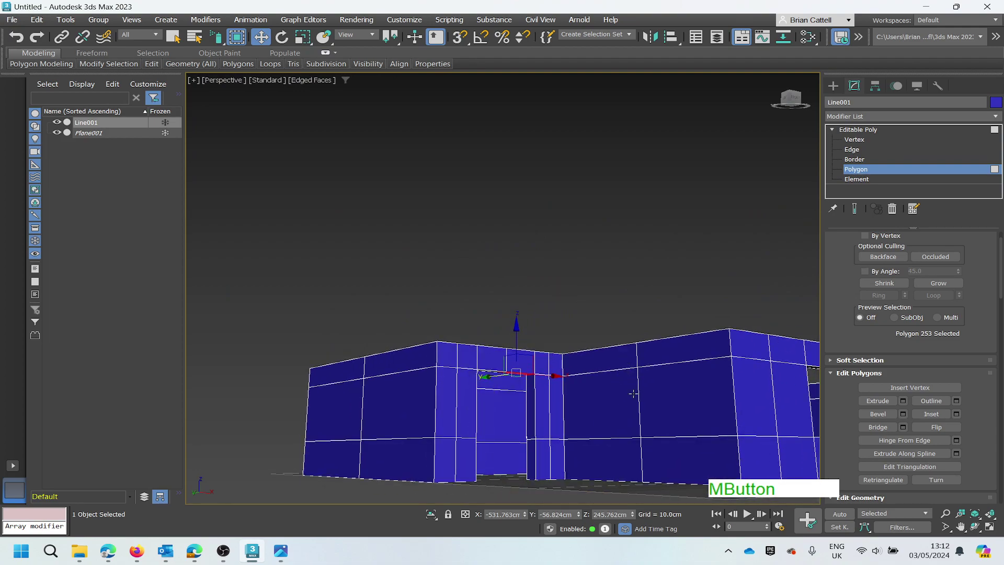
alt+middle_drag(626, 401, 632, 427)
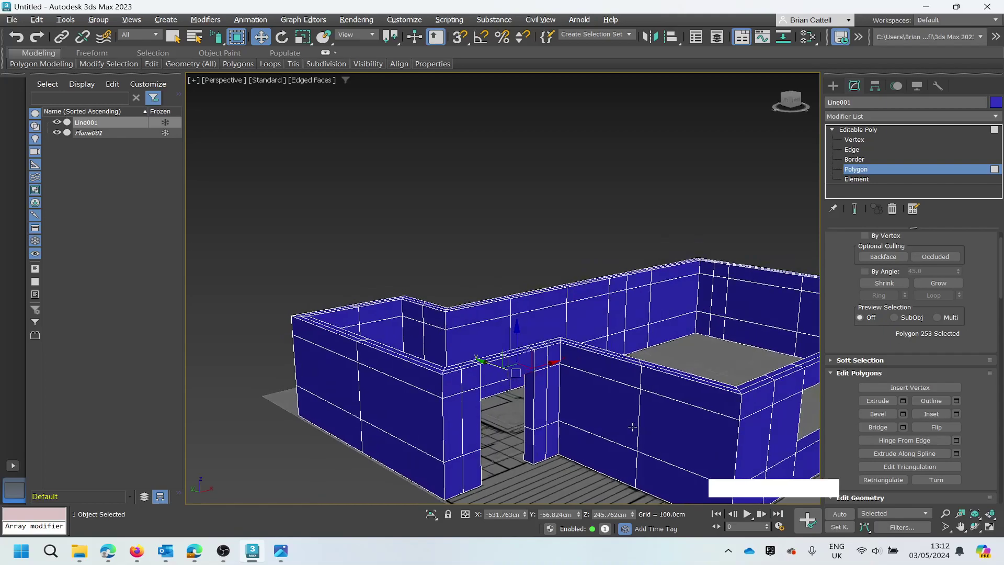
scroll(685, 414, down, 5)
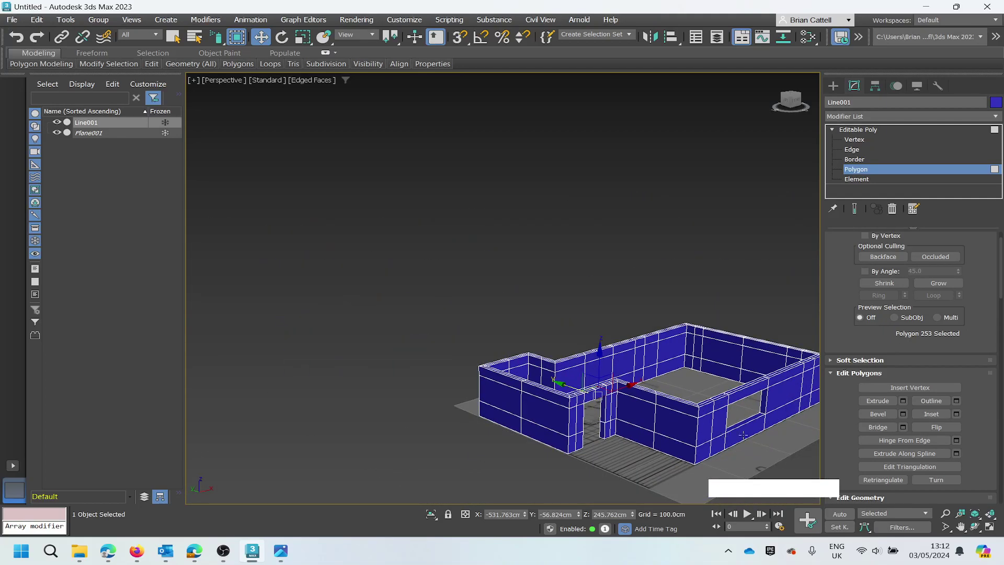
scroll(774, 434, up, 3)
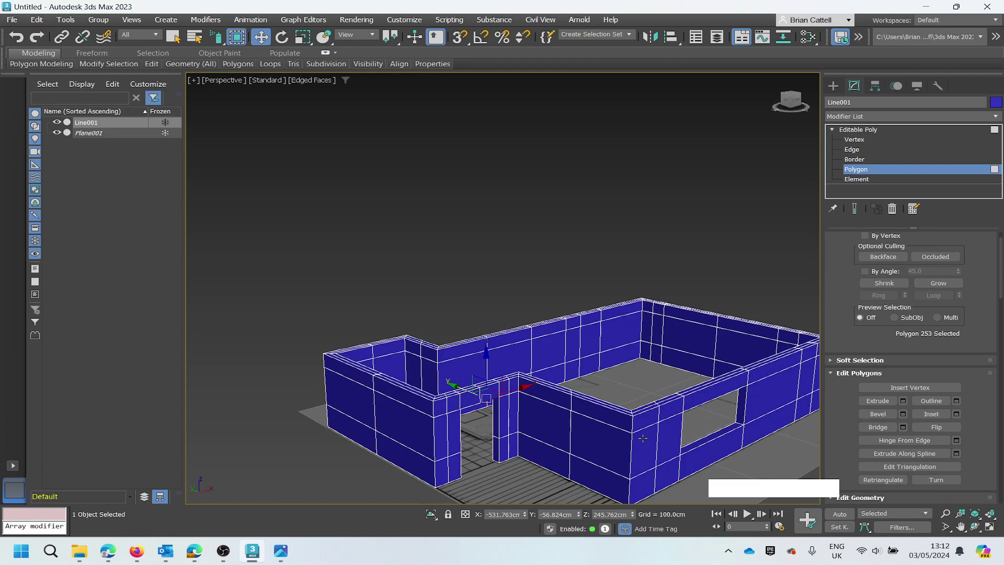
scroll(634, 436, down, 2)
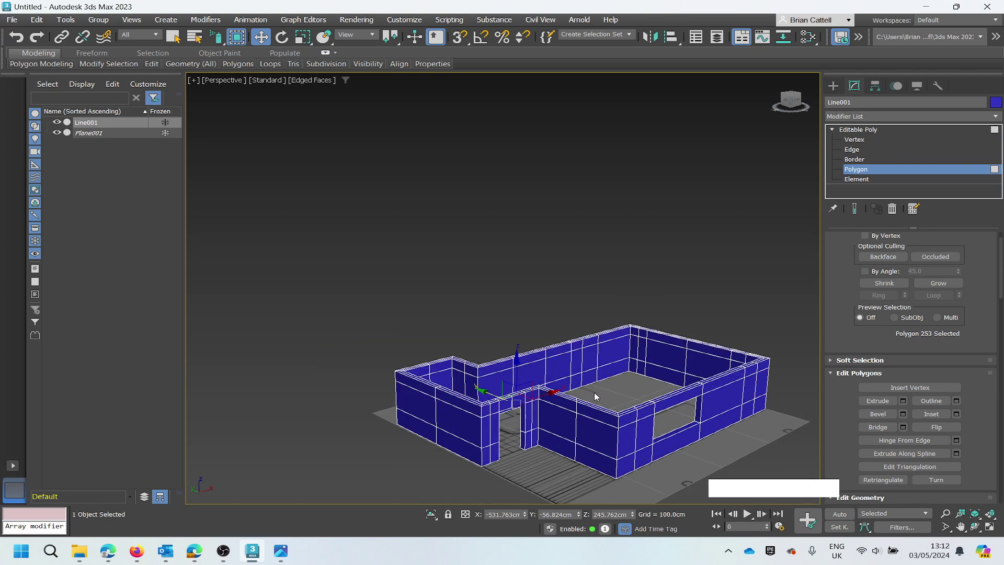
scroll(722, 452, up, 2)
scroll(546, 390, down, 2)
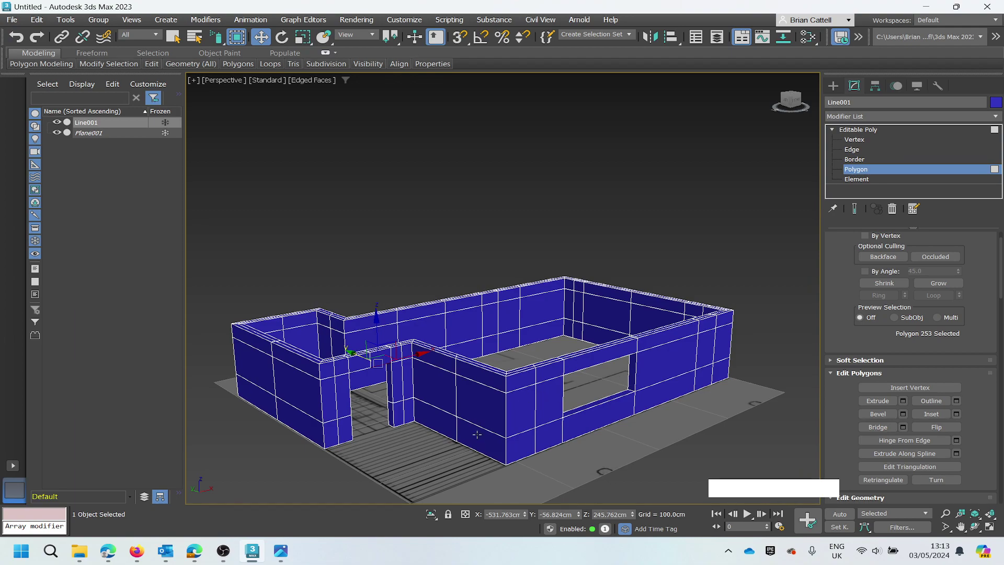
At edge level, select the vertical edge loop between the outer house corner and the window and remove it, keeping the surrounding faces.
scroll(550, 425, up, 3)
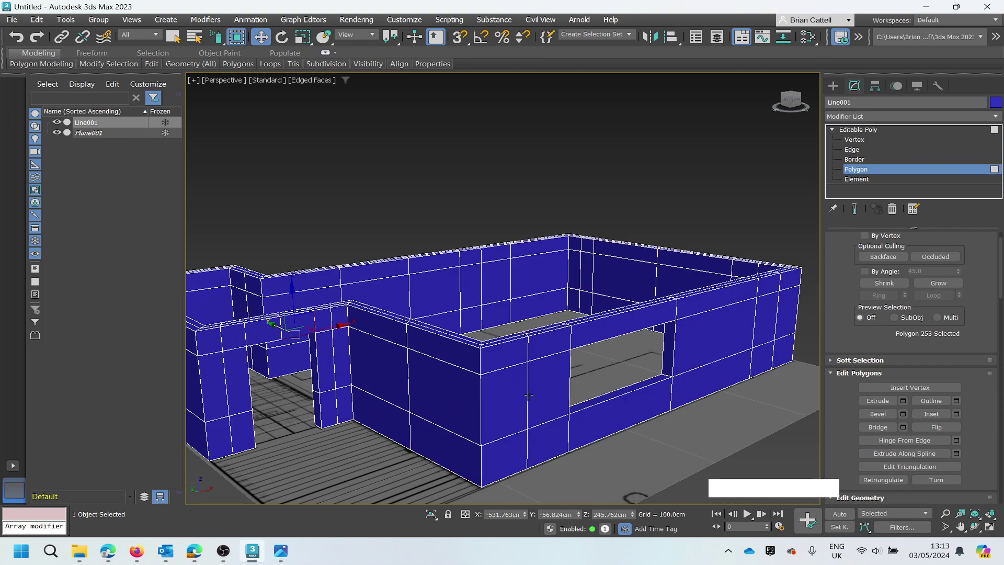
key(2)
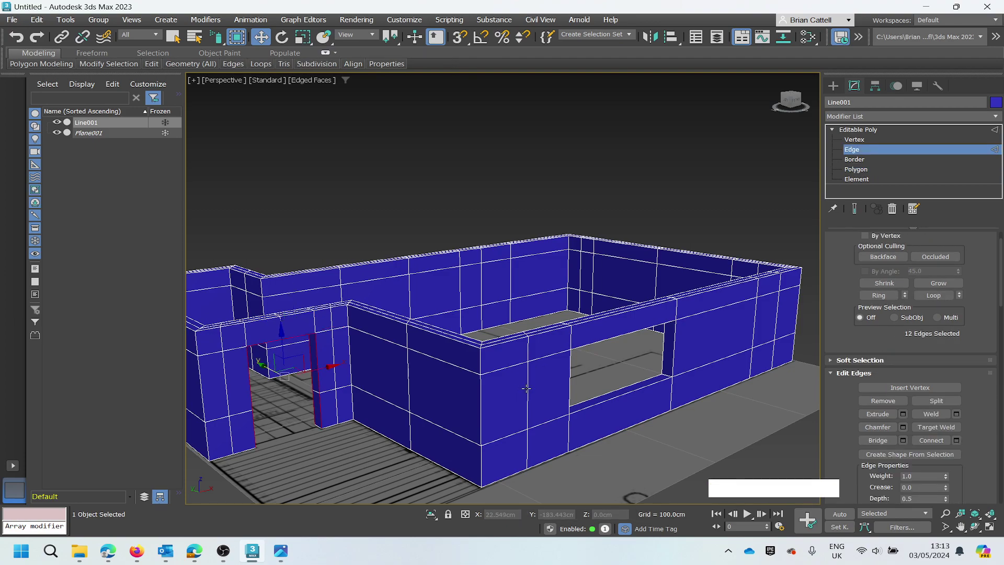
click(528, 388)
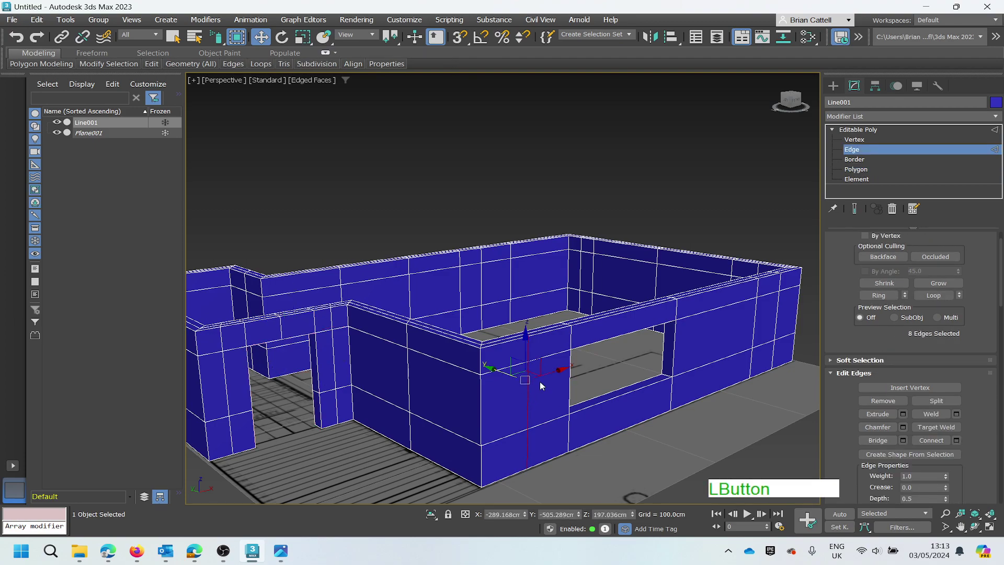
scroll(535, 336, up, 2)
scroll(534, 336, down, 3)
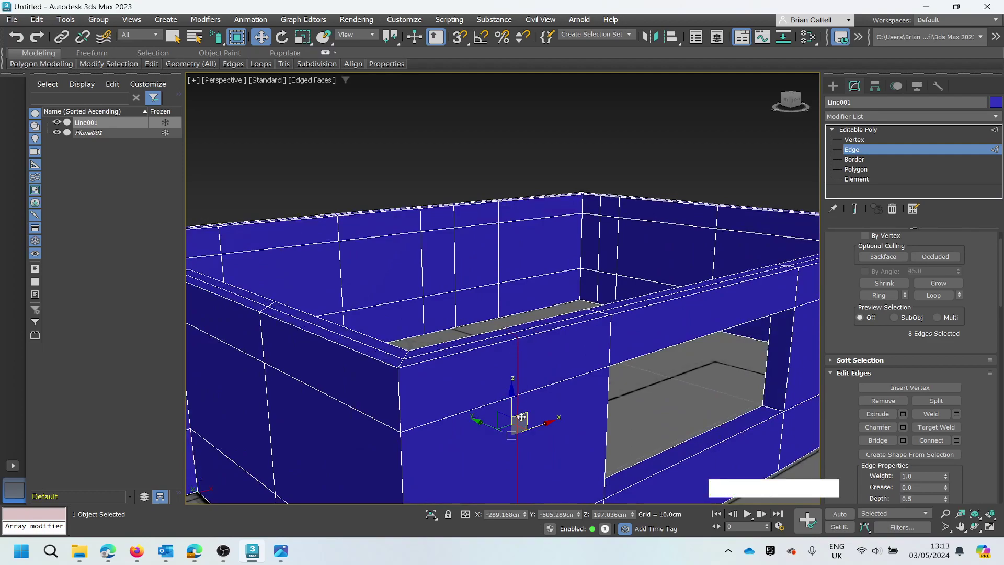
scroll(520, 419, down, 1)
scroll(522, 439, down, 1)
scroll(523, 497, up, 3)
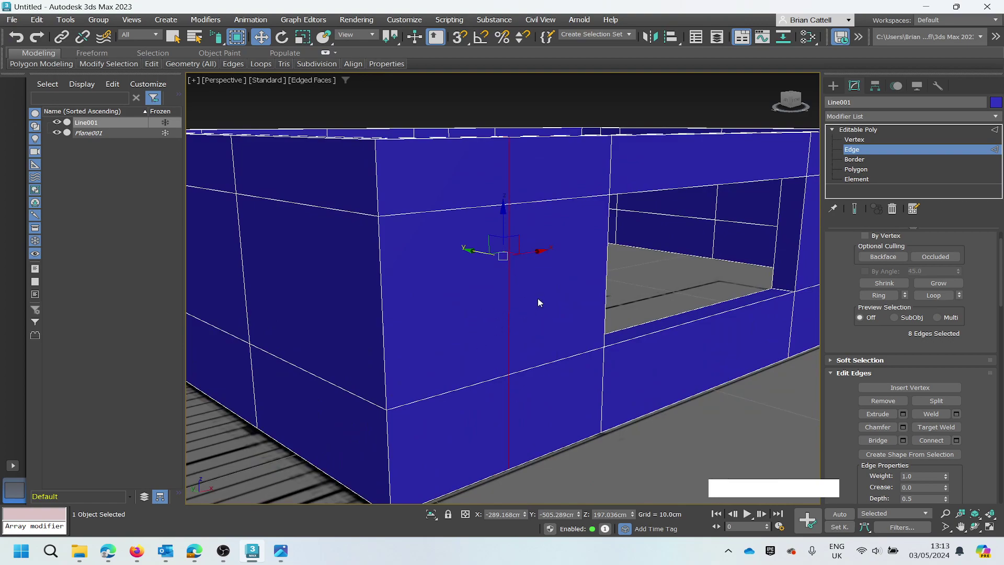
key(Delete)
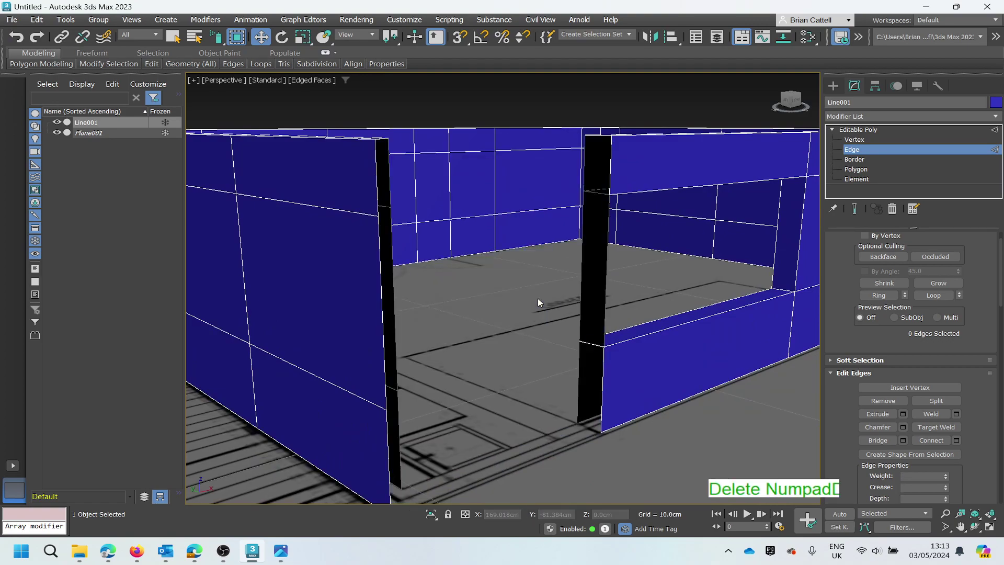
key(ctrl+z)
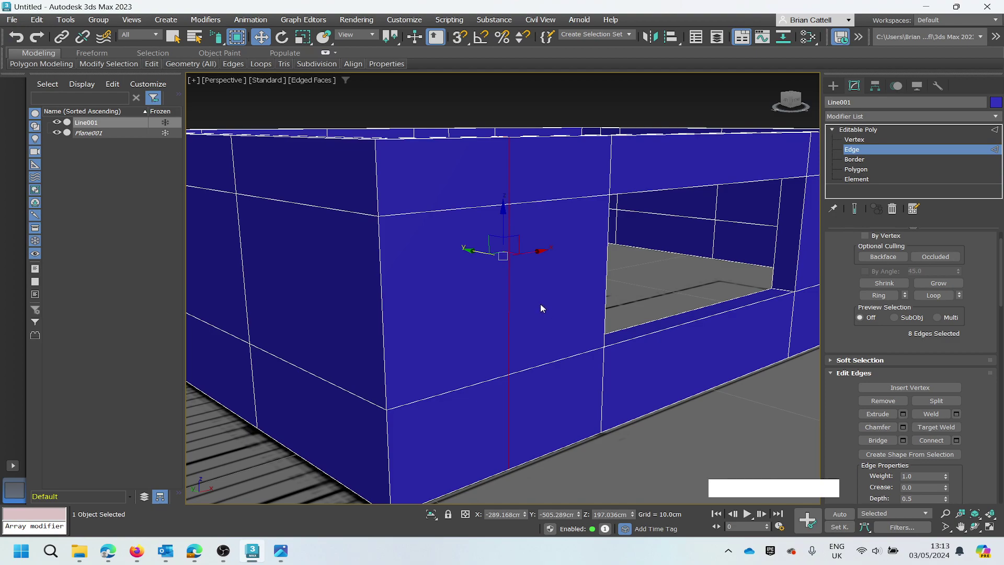
click(895, 402)
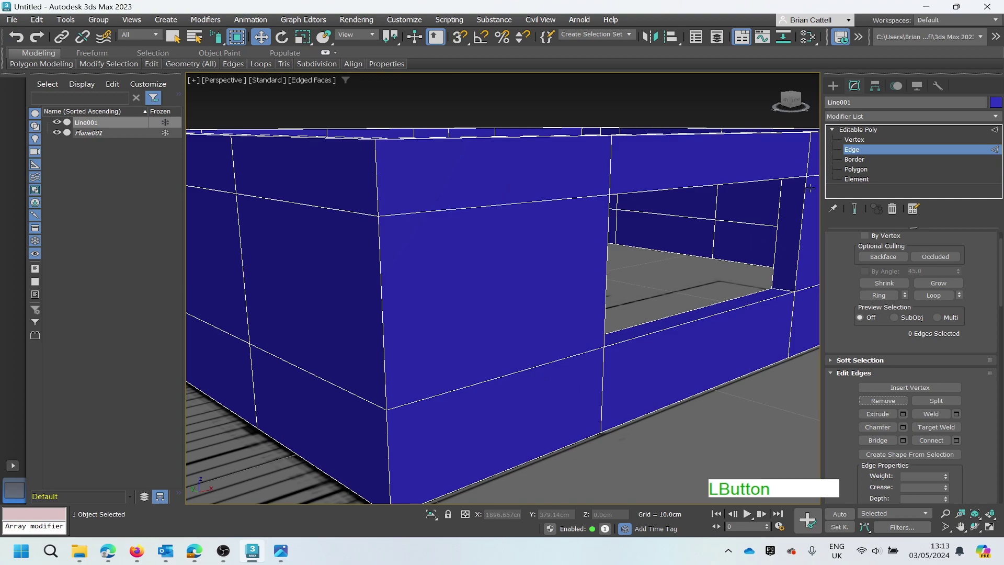
At vertex level, change the wall object's color to purple so the leftover vertices stand out.
click(854, 139)
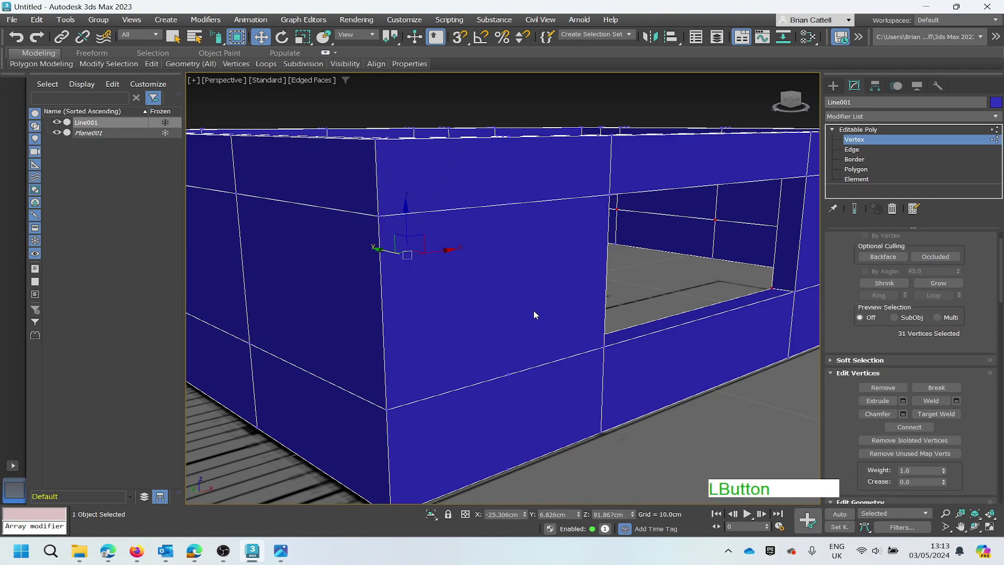
click(995, 102)
click(574, 268)
click(563, 338)
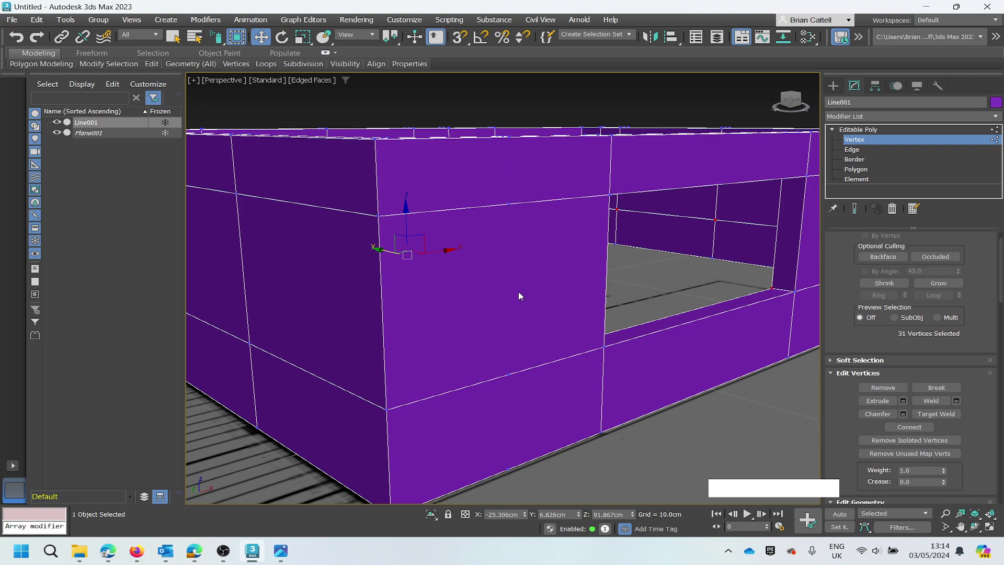
Undo the color change and the edge loop removal beside the window, and set the wall object's color to purple again.
key(ctrl)
key(ctrl+z)
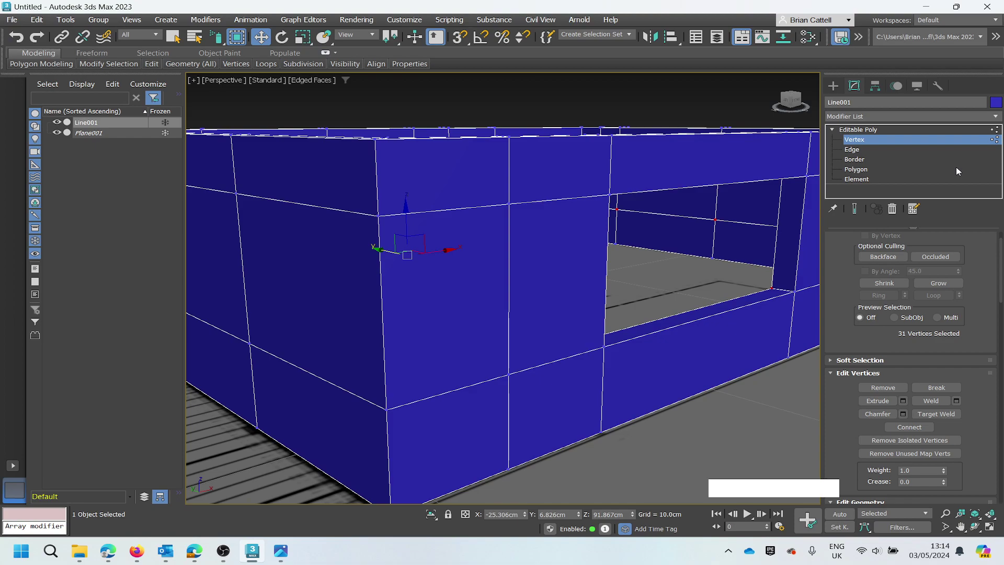
click(996, 102)
click(574, 268)
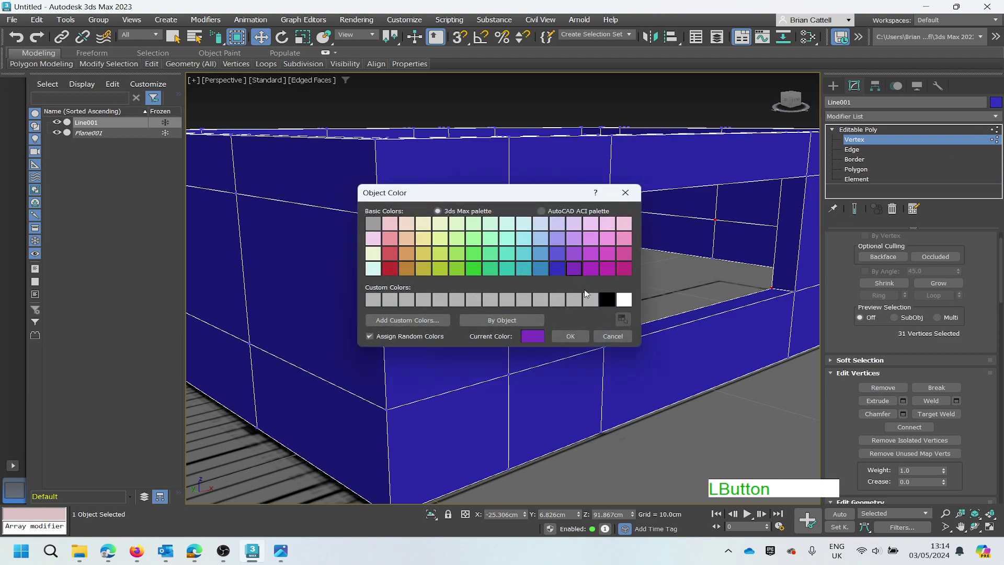
click(571, 336)
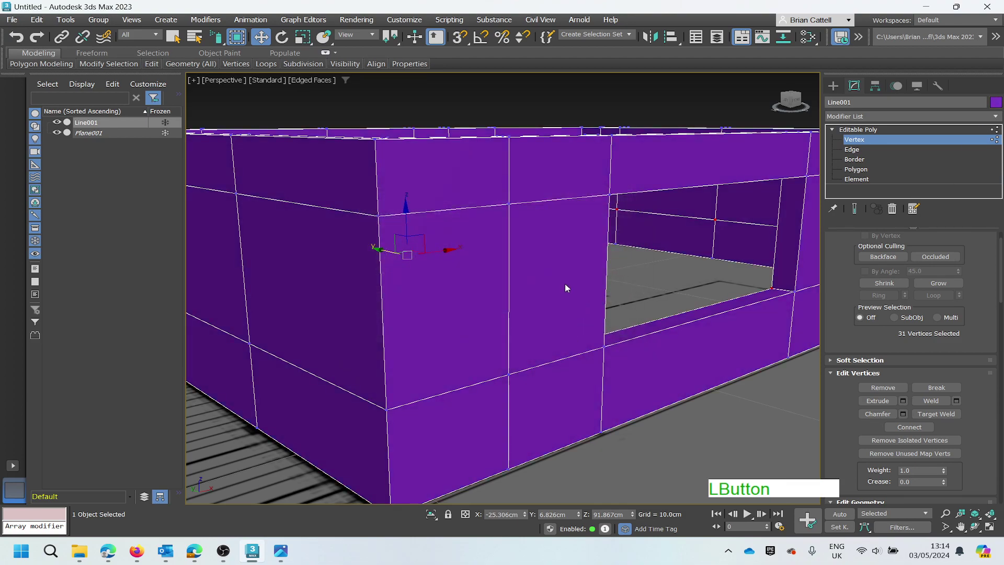
At edge level, remove the selected vertical edge loop between the outer corner and the window together with its vertices.
scroll(565, 283, down, 2)
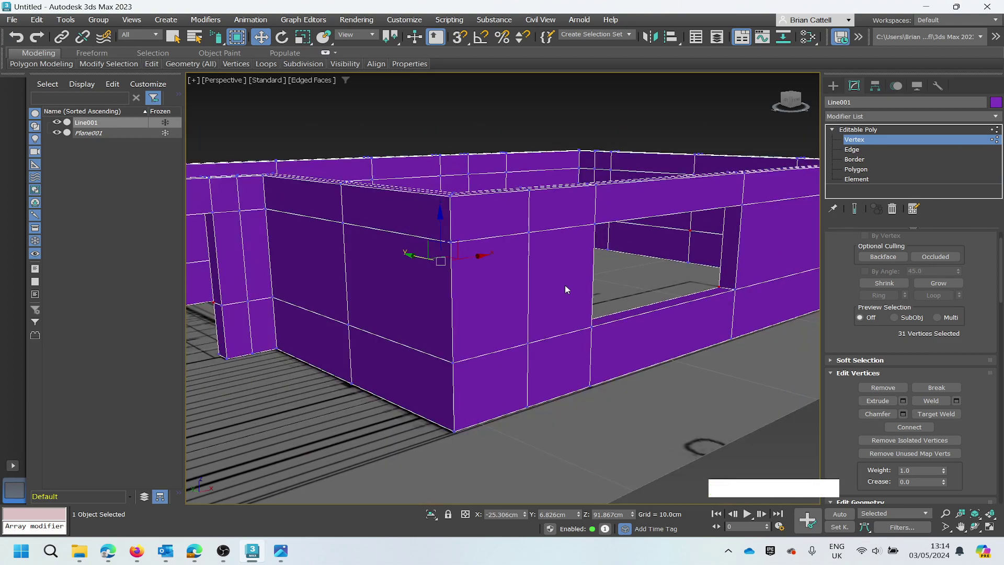
click(851, 149)
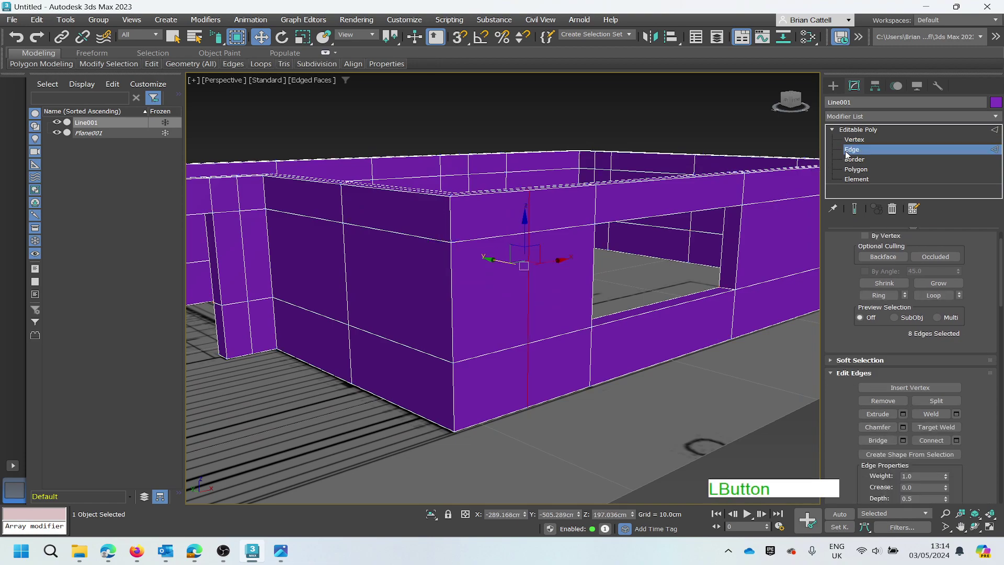
right_click(528, 313)
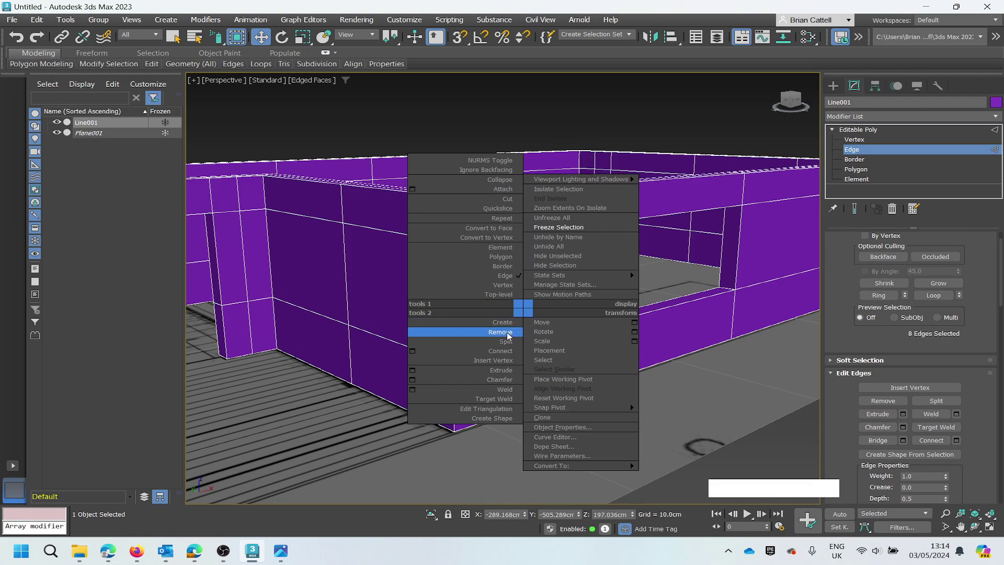
key(ctrl)
ctrl+click(500, 332)
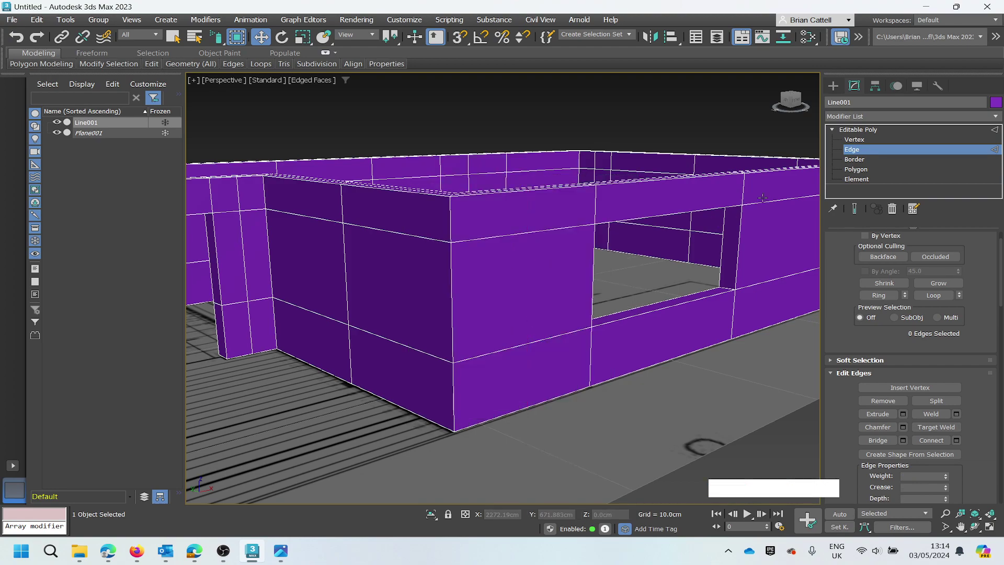
At vertex level, inspect the wall between the corner and the window for leftover vertices and examine the whole house from outside.
click(856, 142)
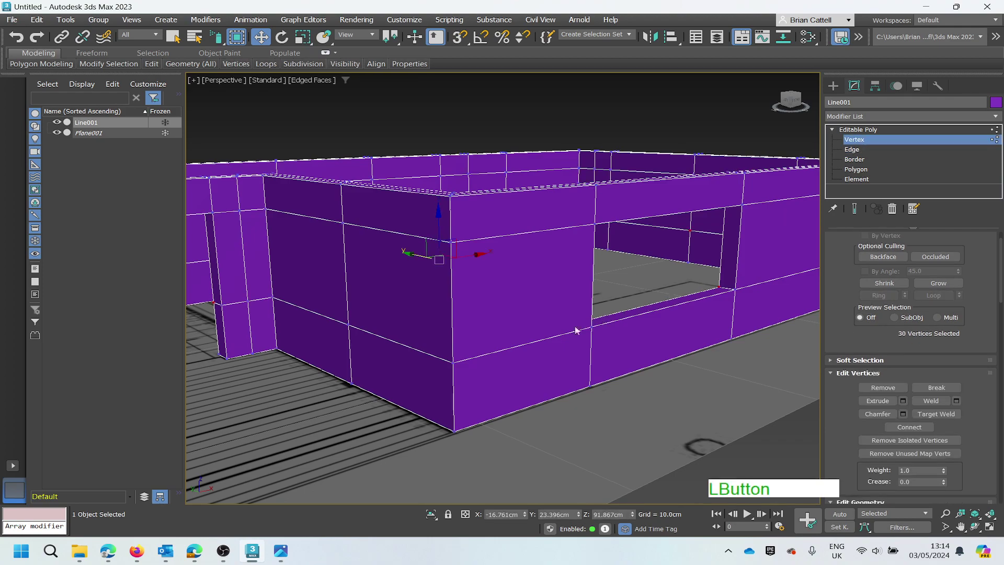
scroll(542, 341, up, 4)
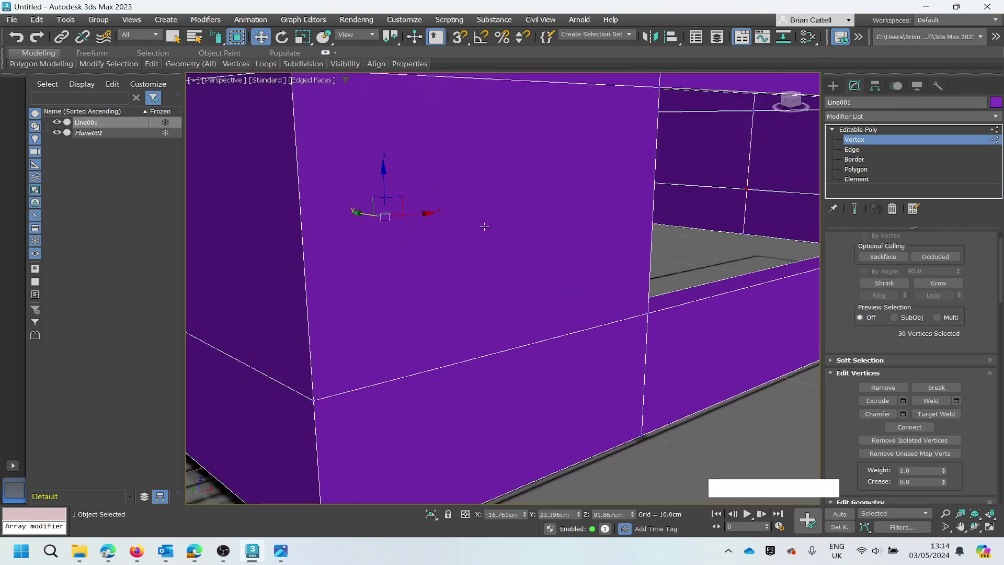
scroll(505, 340, down, 5)
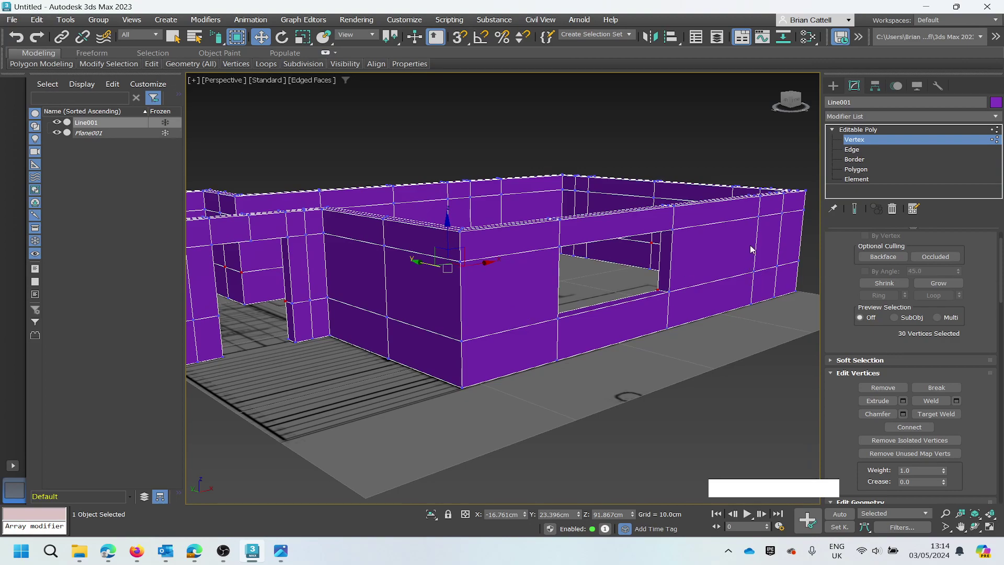
scroll(727, 244, up, 2)
scroll(724, 244, down, 4)
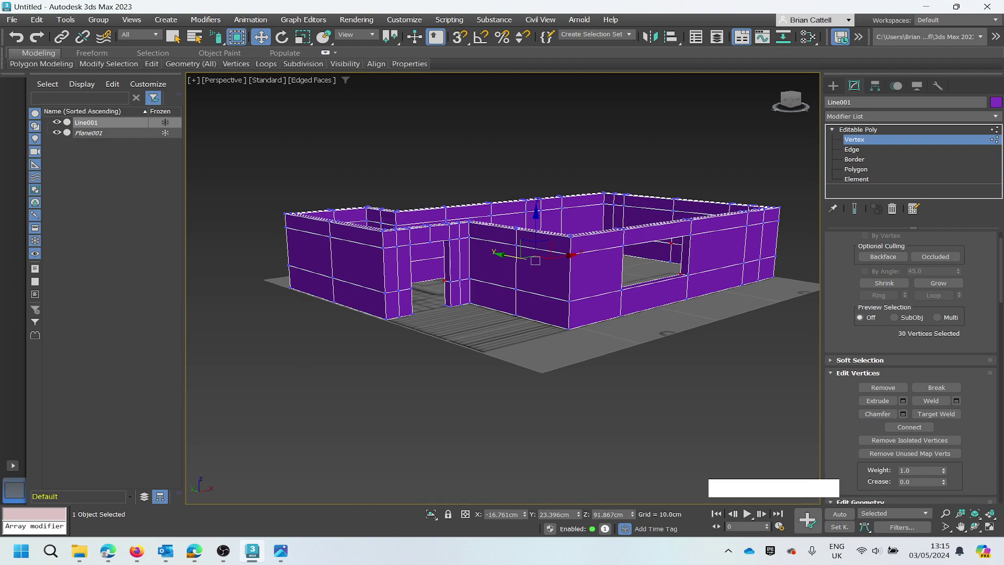
click(224, 551)
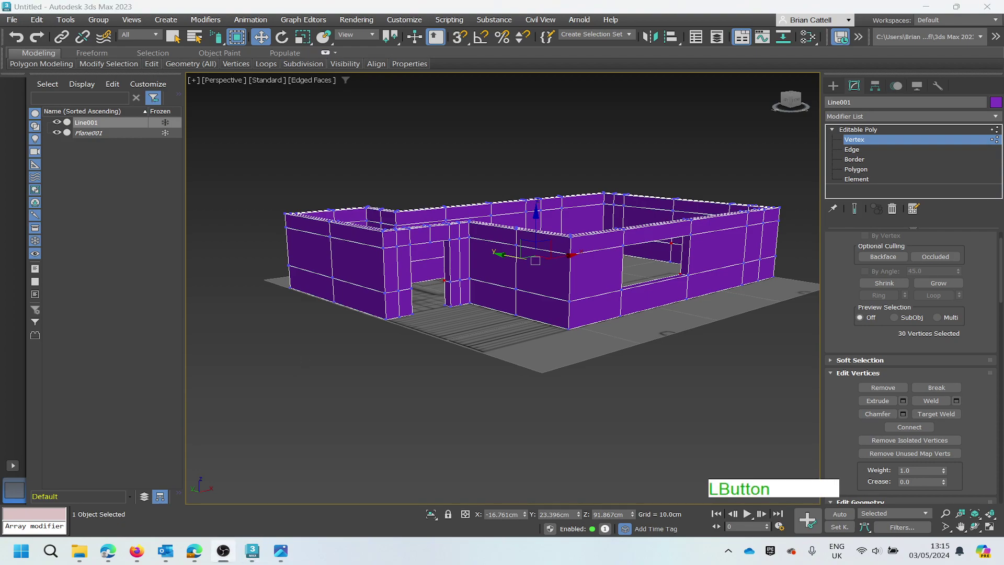